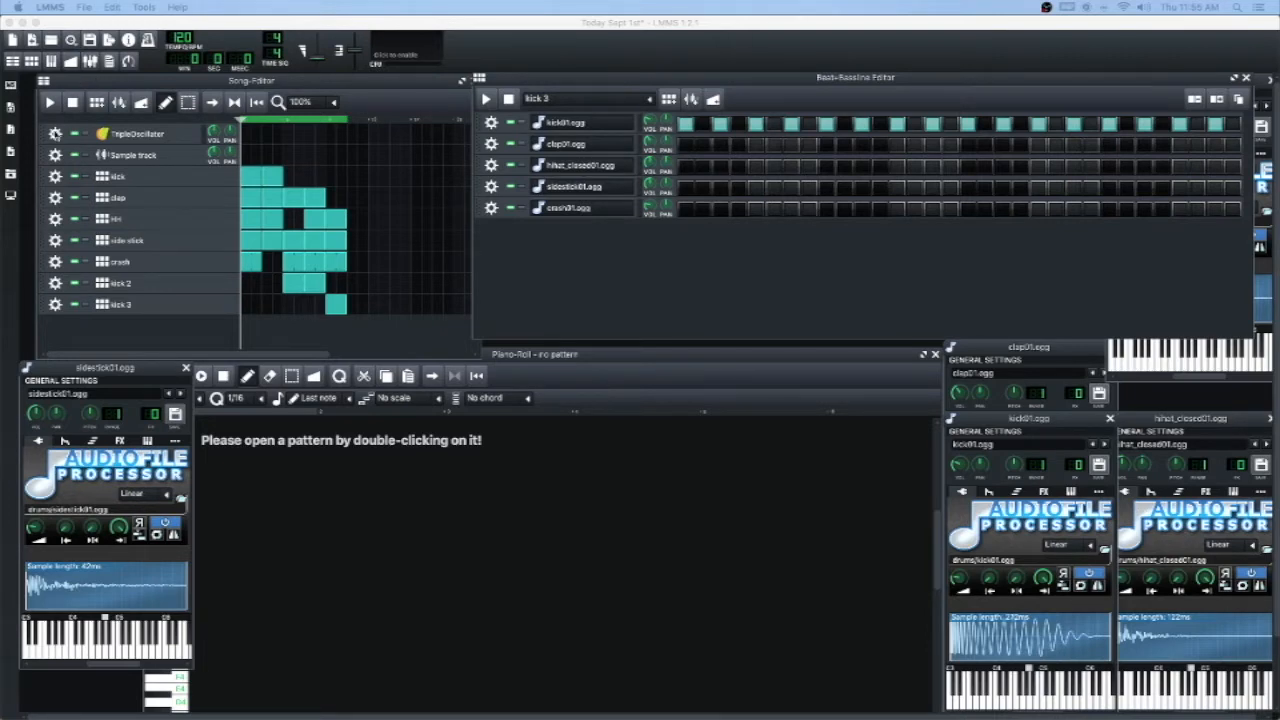
- Show My Samples in the side browser and expand the instruments folder
click(11, 151)
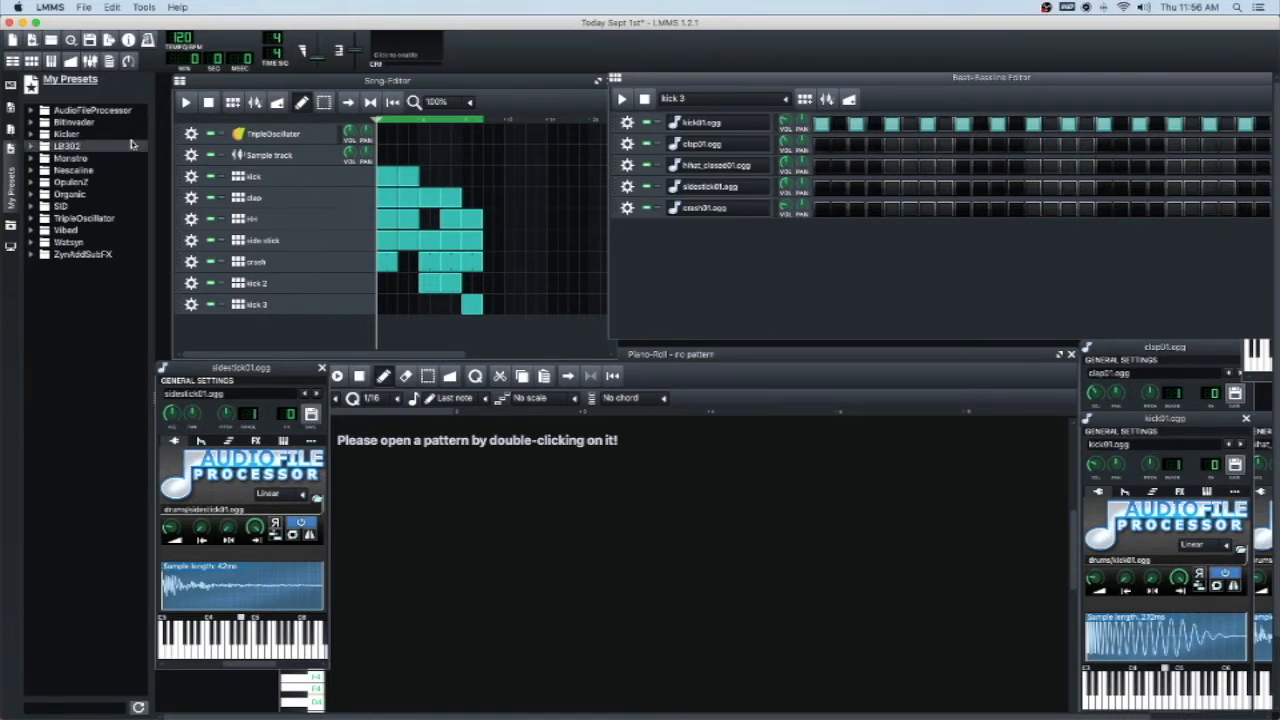
click(12, 148)
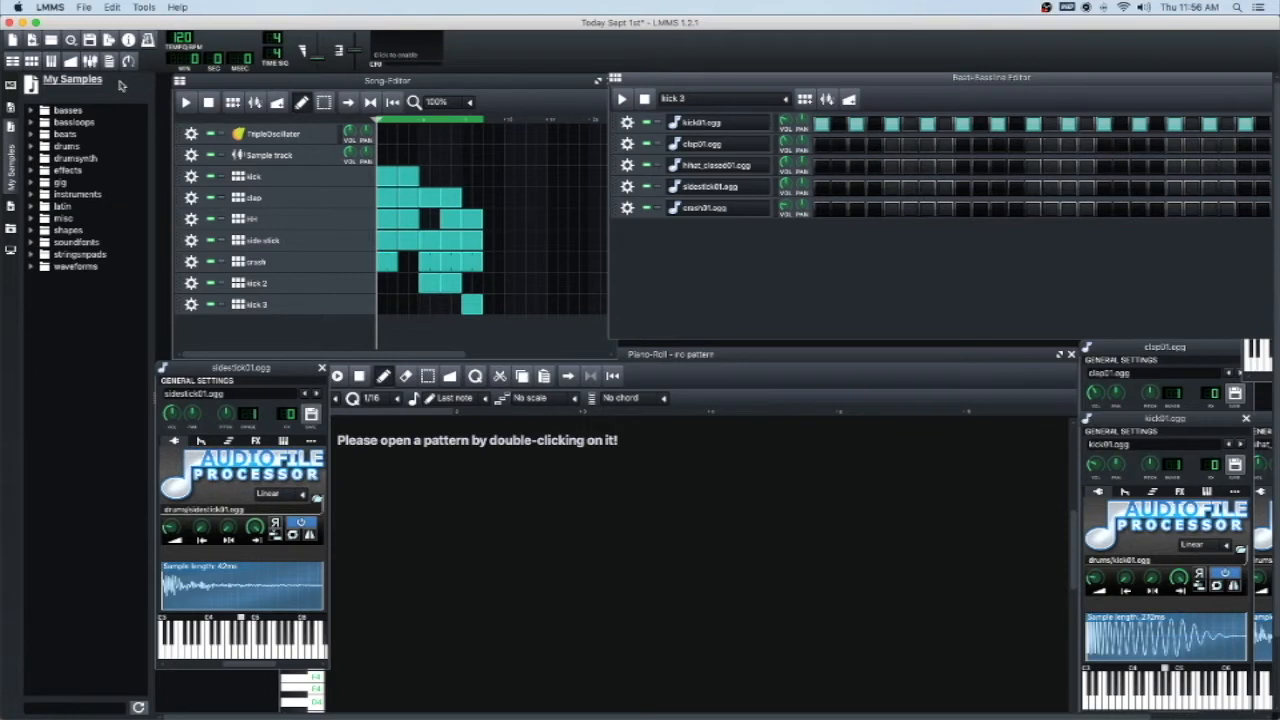
click(32, 196)
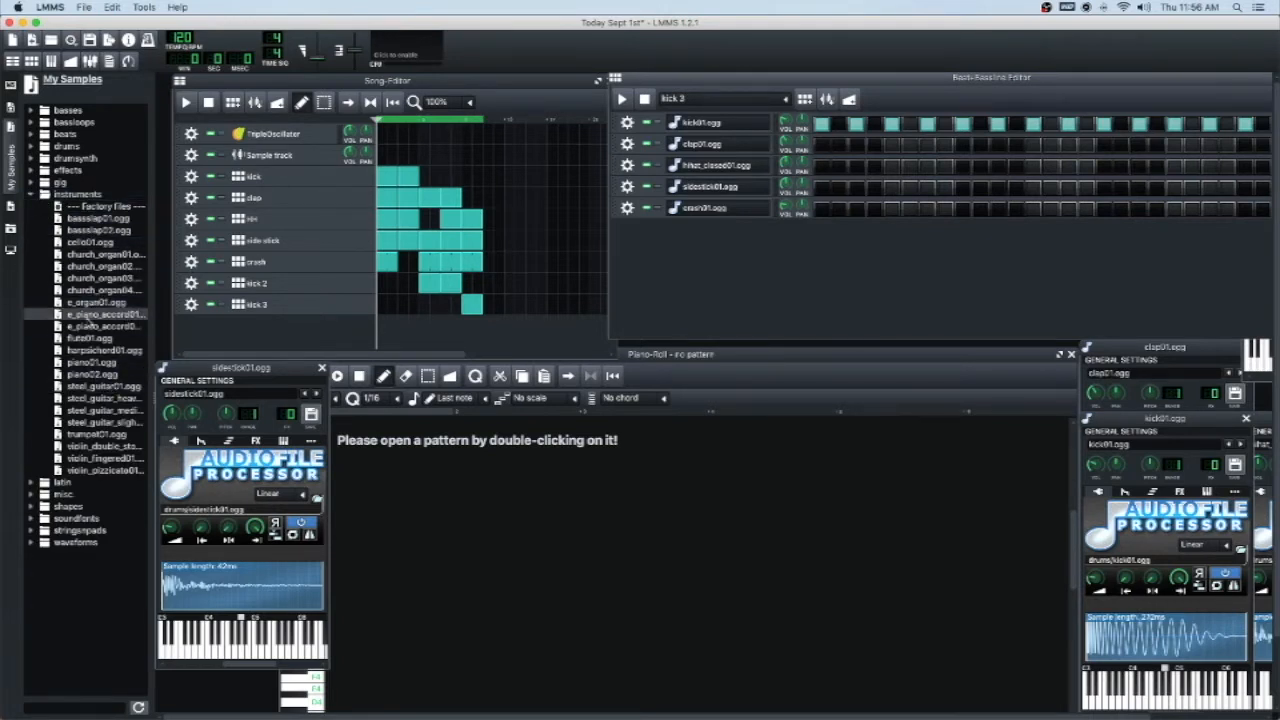
- Preview and compare the two e_piano_accord samples with piano01.ogg and piano02.ogg
click(64, 316)
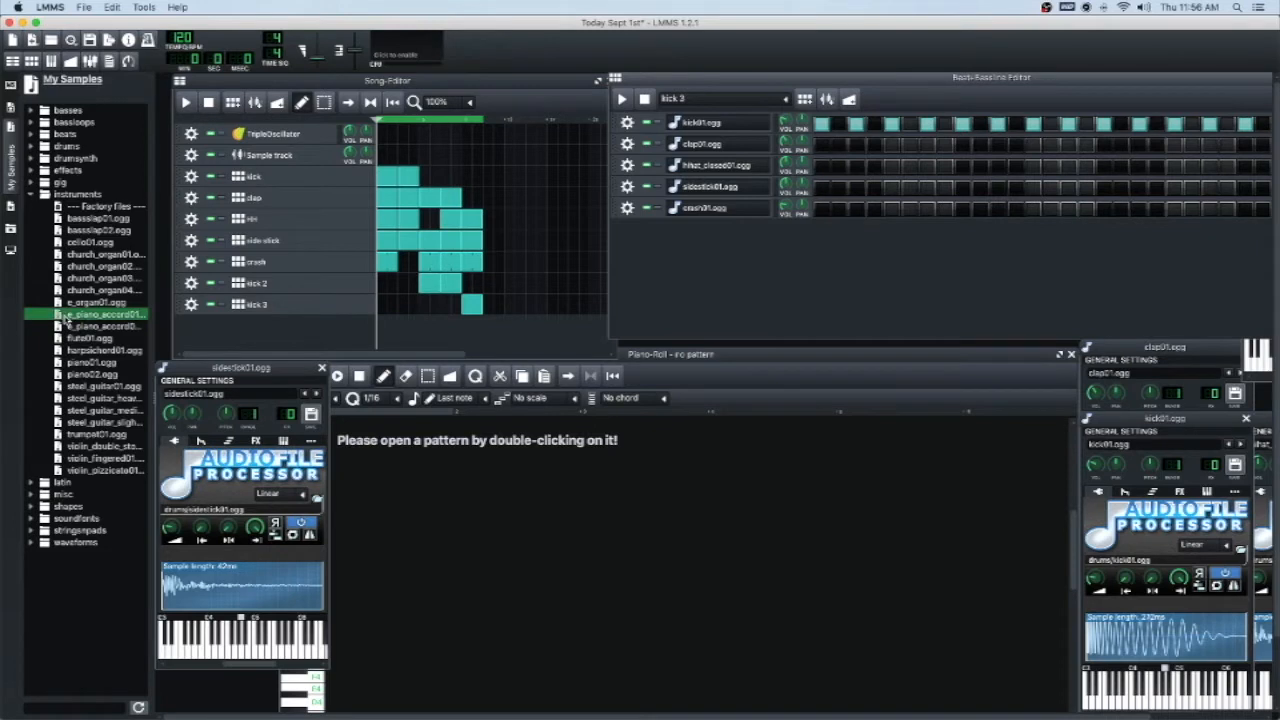
click(77, 330)
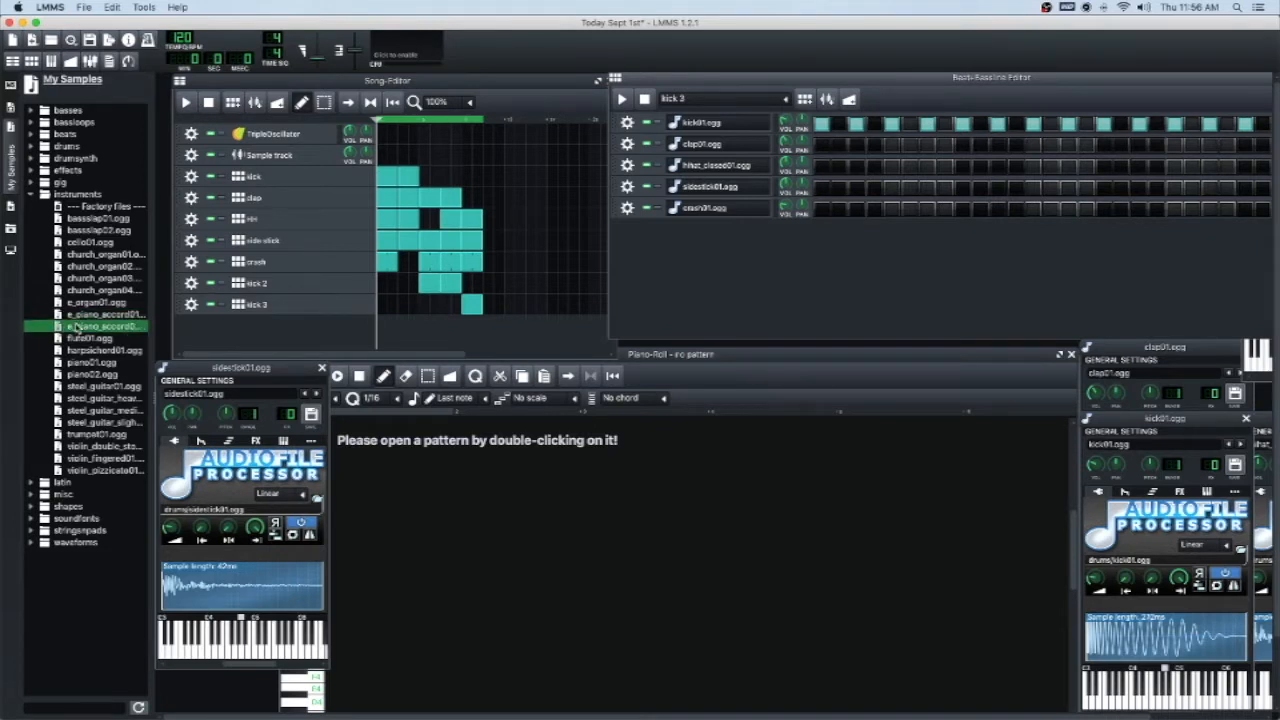
click(75, 315)
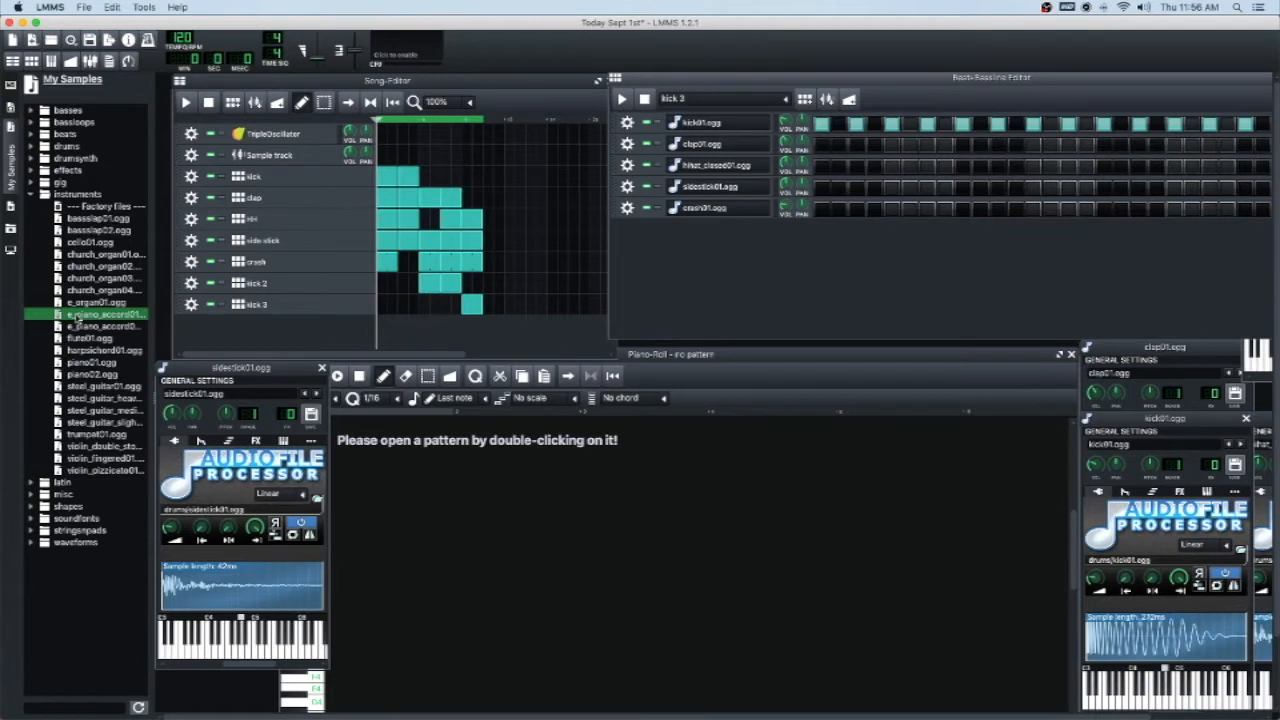
click(86, 363)
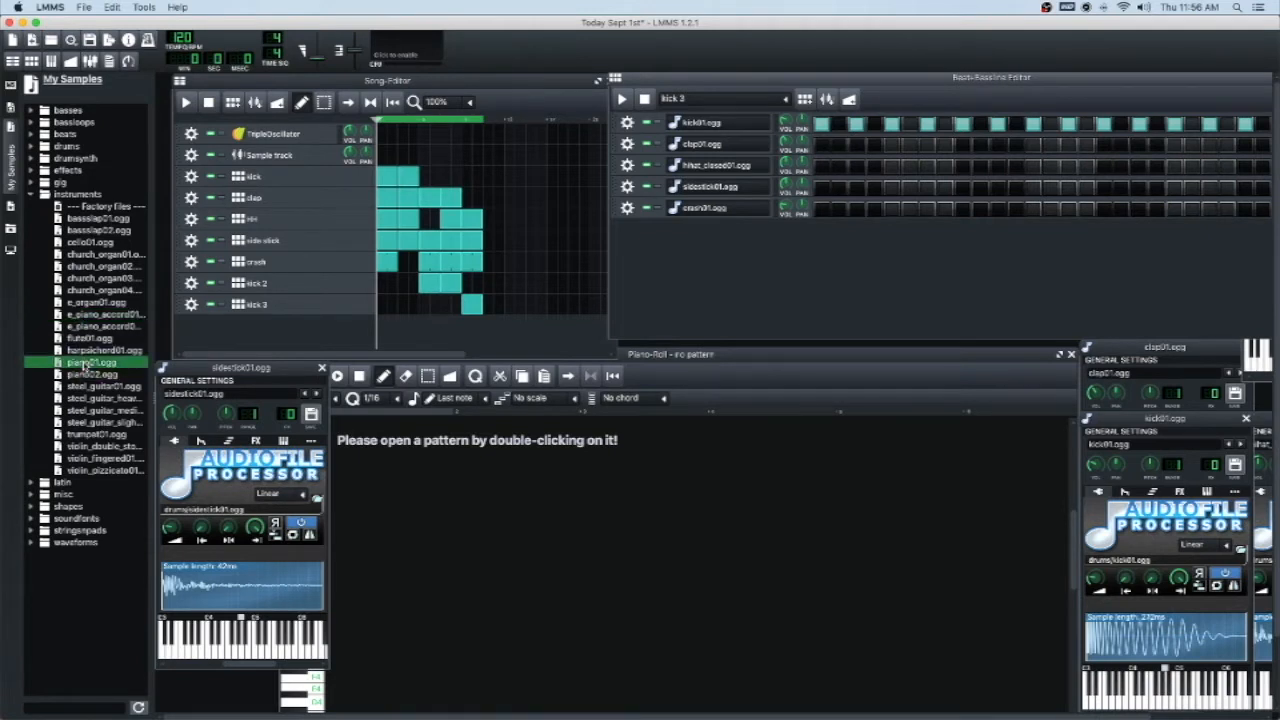
click(92, 316)
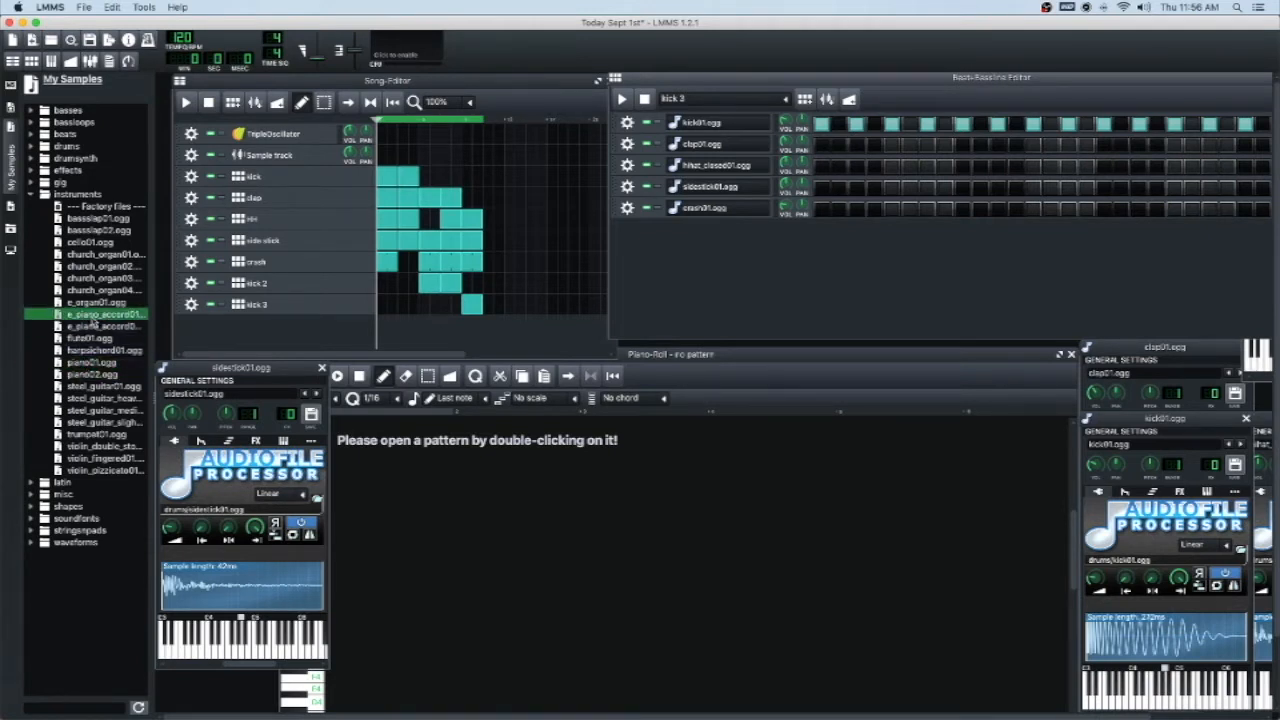
click(92, 328)
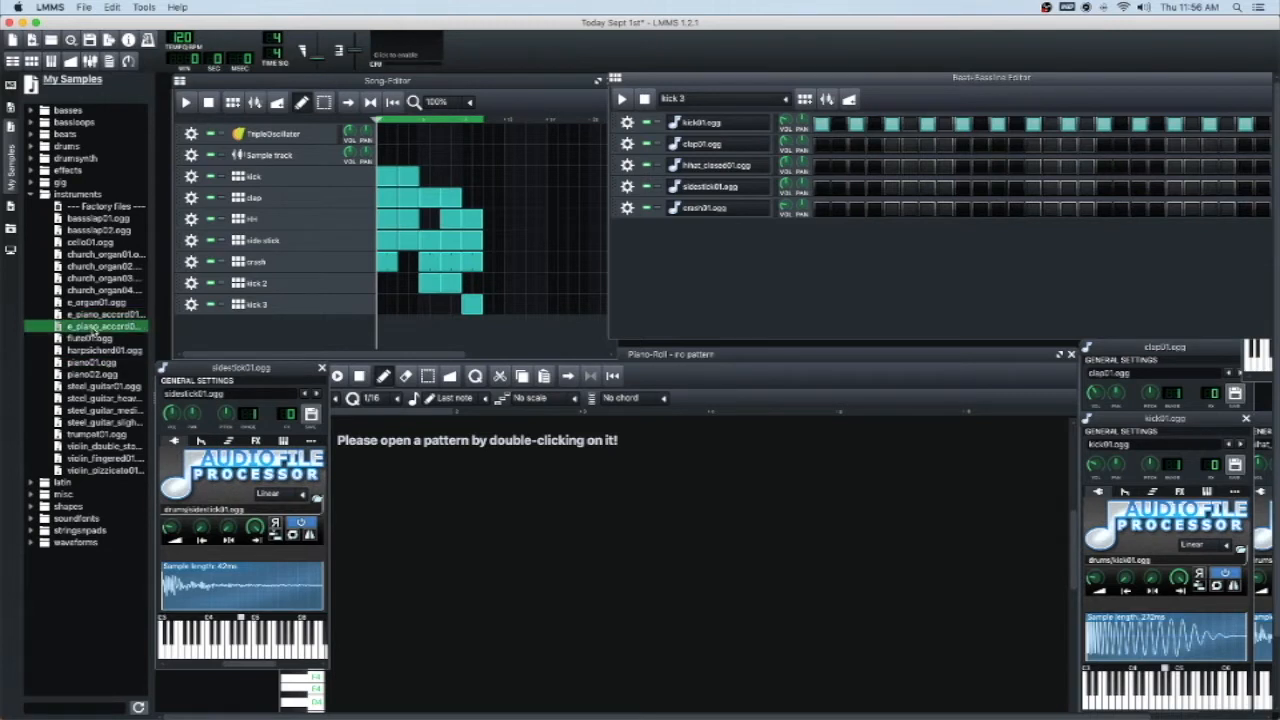
click(88, 372)
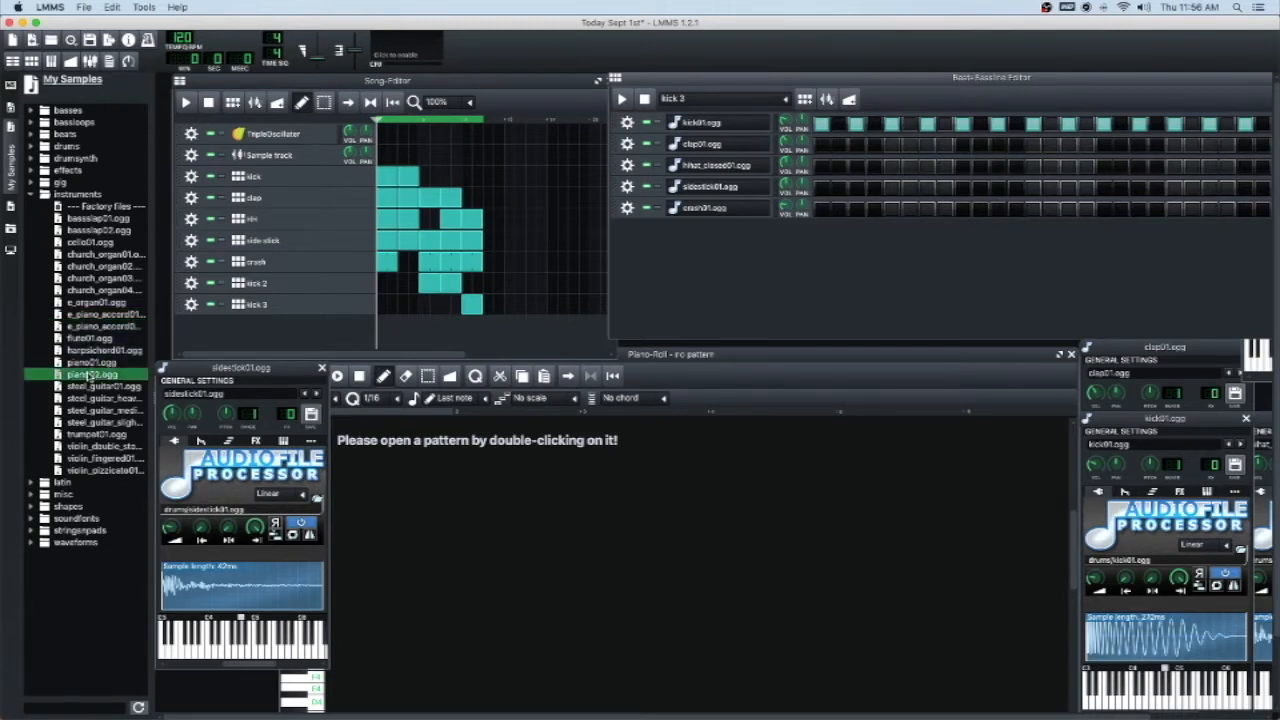
click(87, 363)
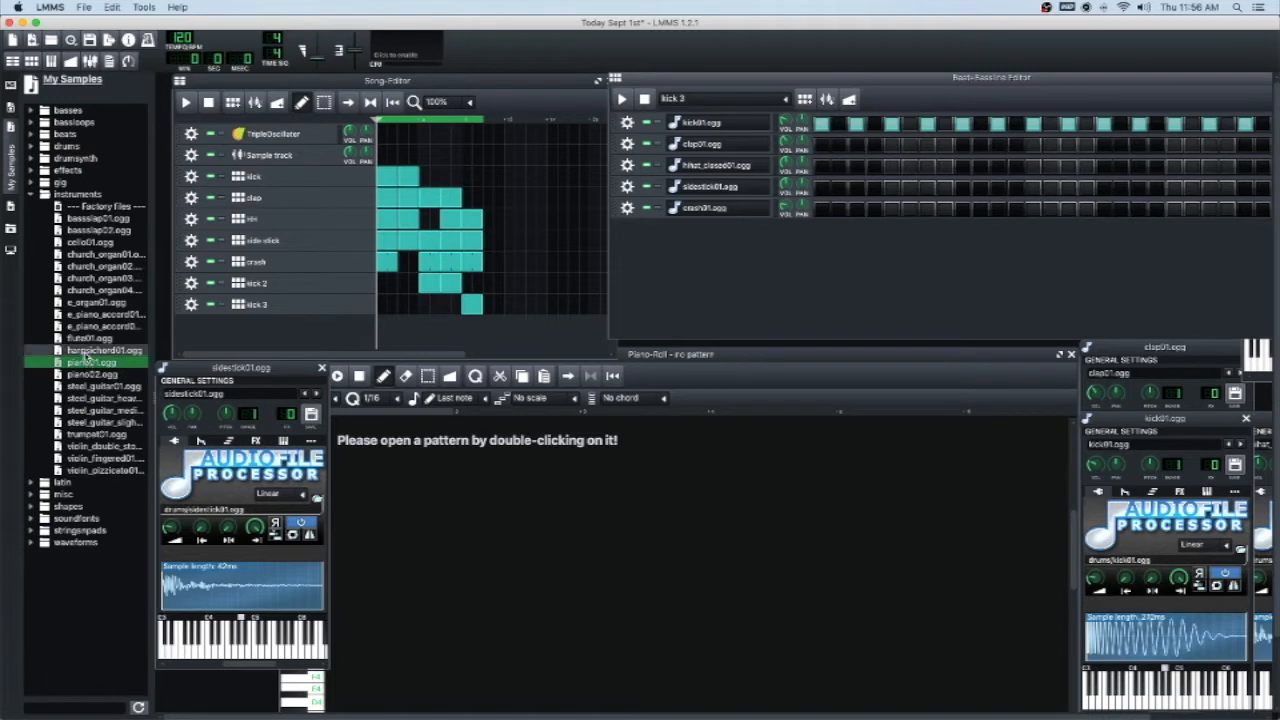
click(95, 316)
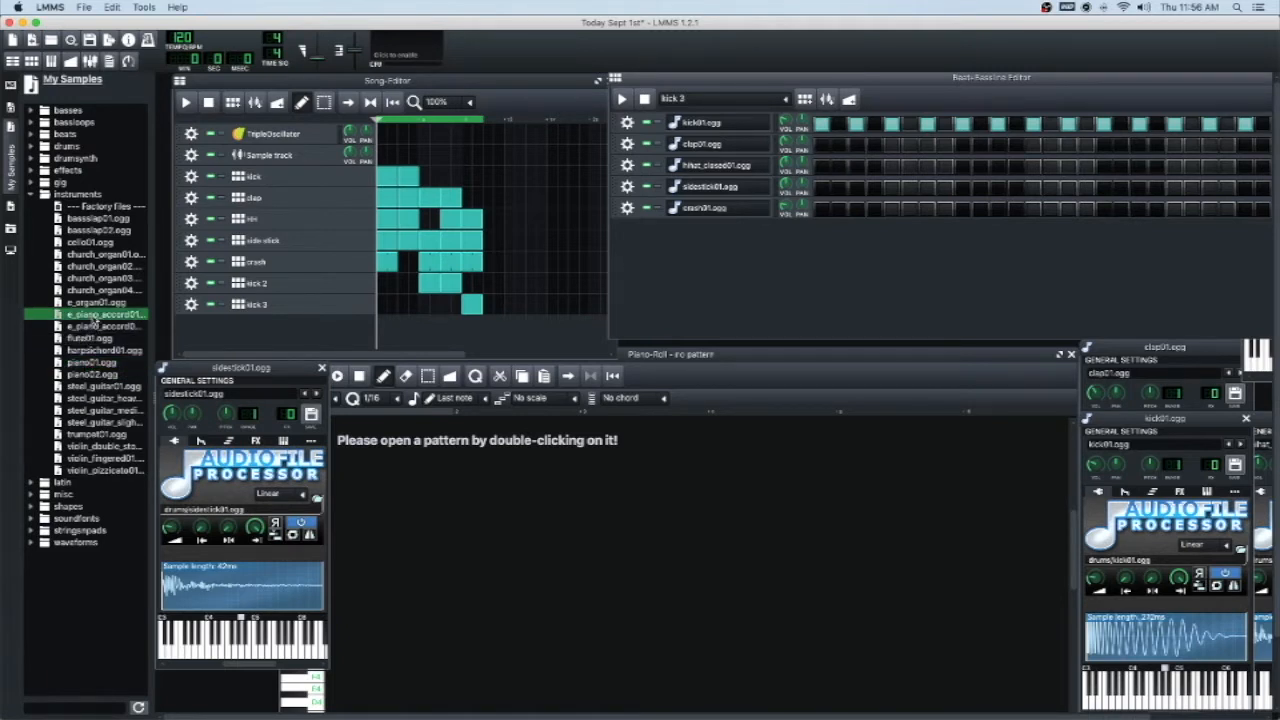
click(91, 328)
- Add the e_piano_accord01 sample as an instrument in the Beat+Bassline Editor and create a new beat/bassline
drag(95, 316, 663, 247)
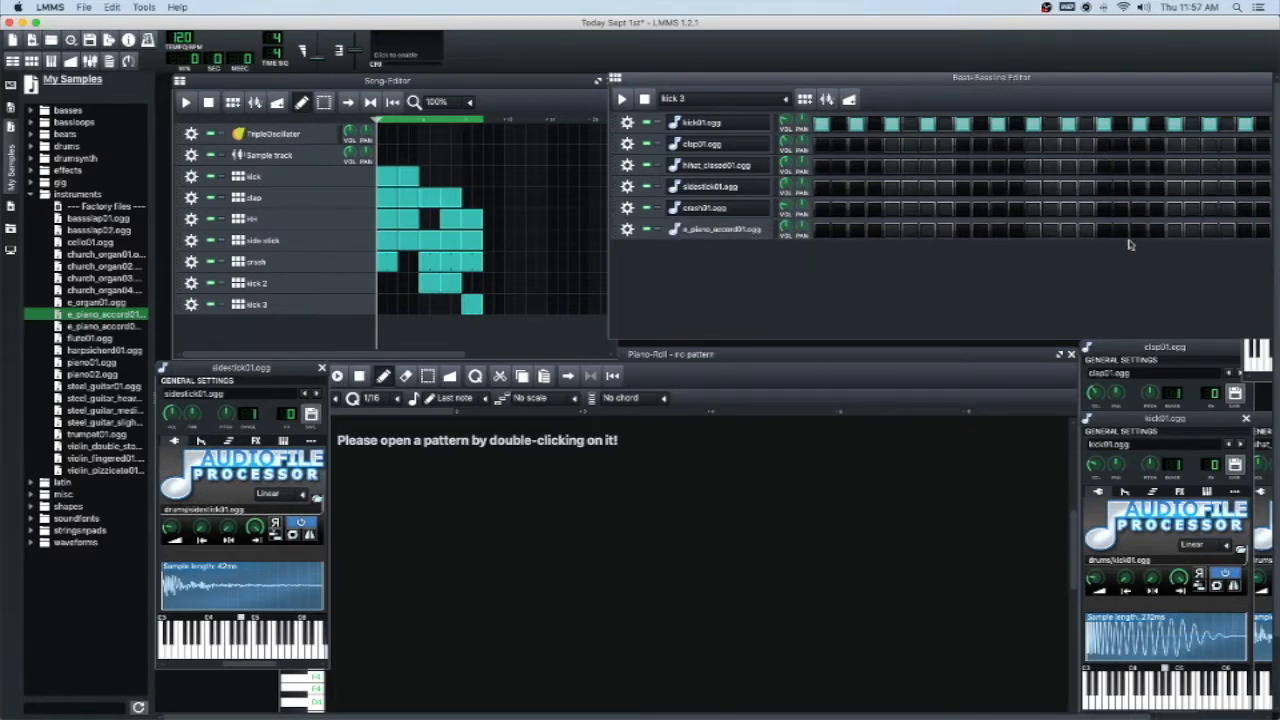
drag(1108, 80, 1066, 80)
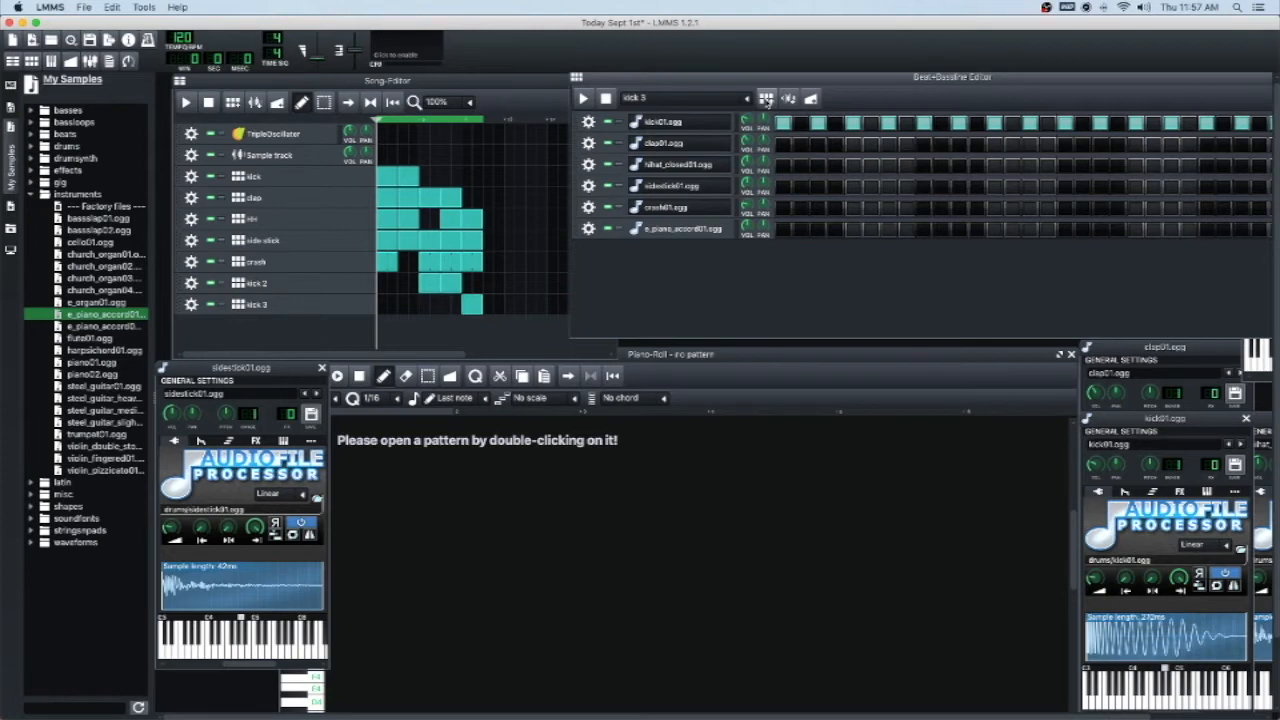
click(766, 98)
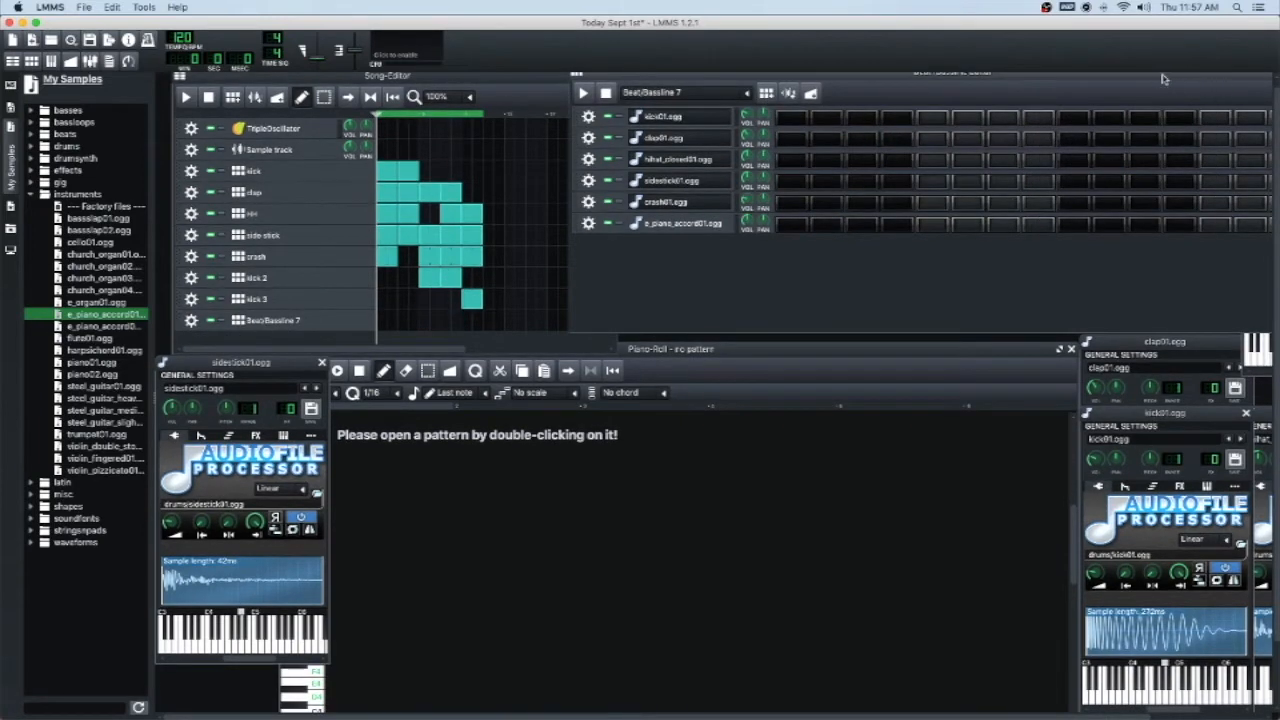
drag(1163, 79, 1076, 81)
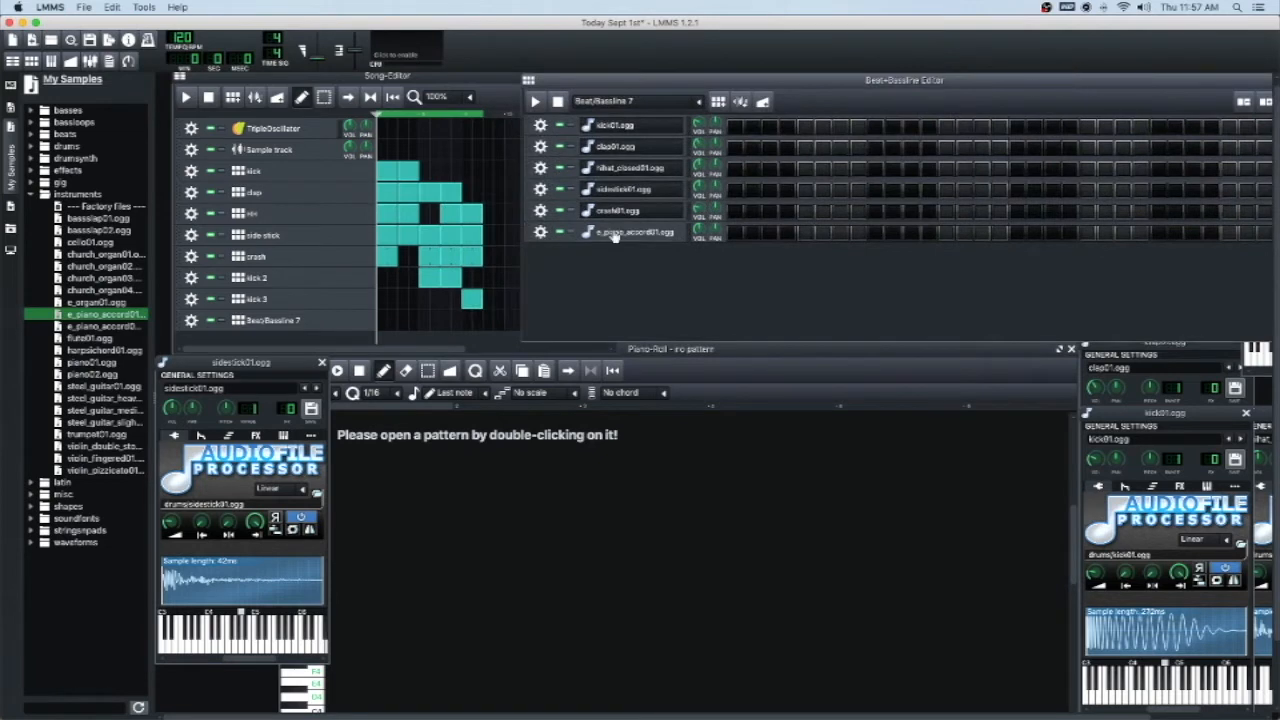
- Rename the new beat/bassline track in the Song-Editor as piano
click(423, 330)
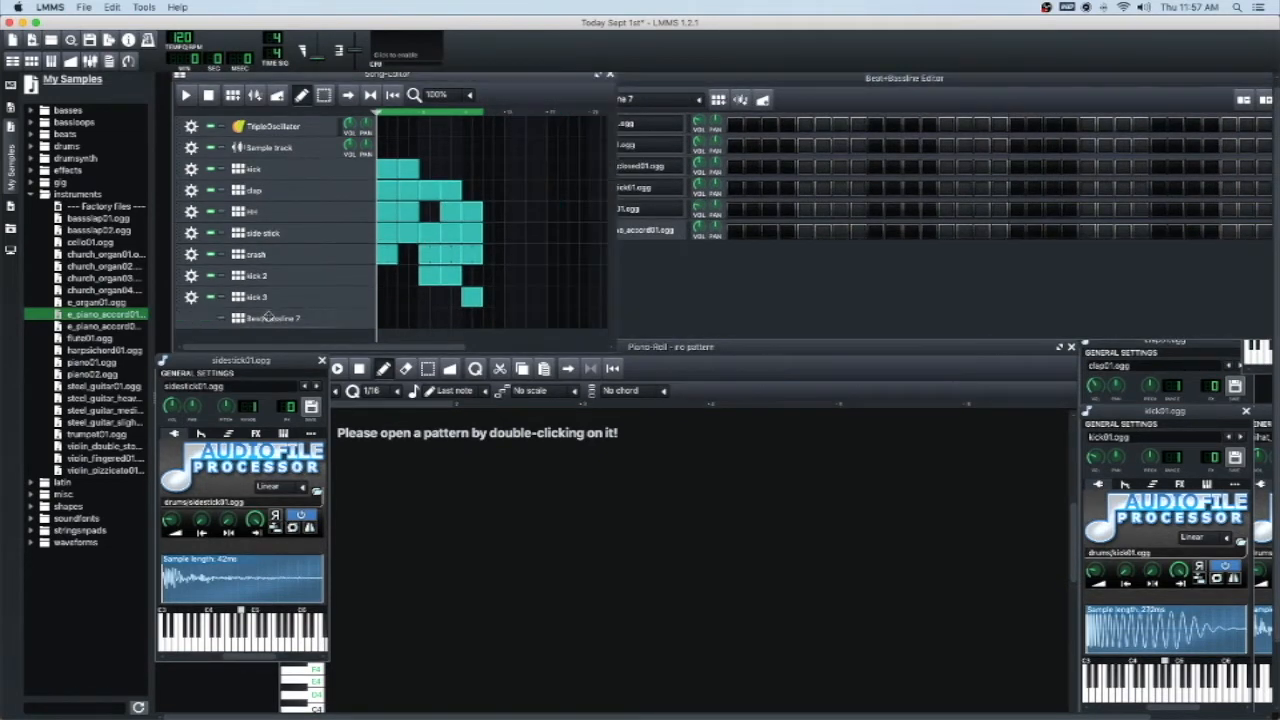
double_click(268, 315)
text(piano)
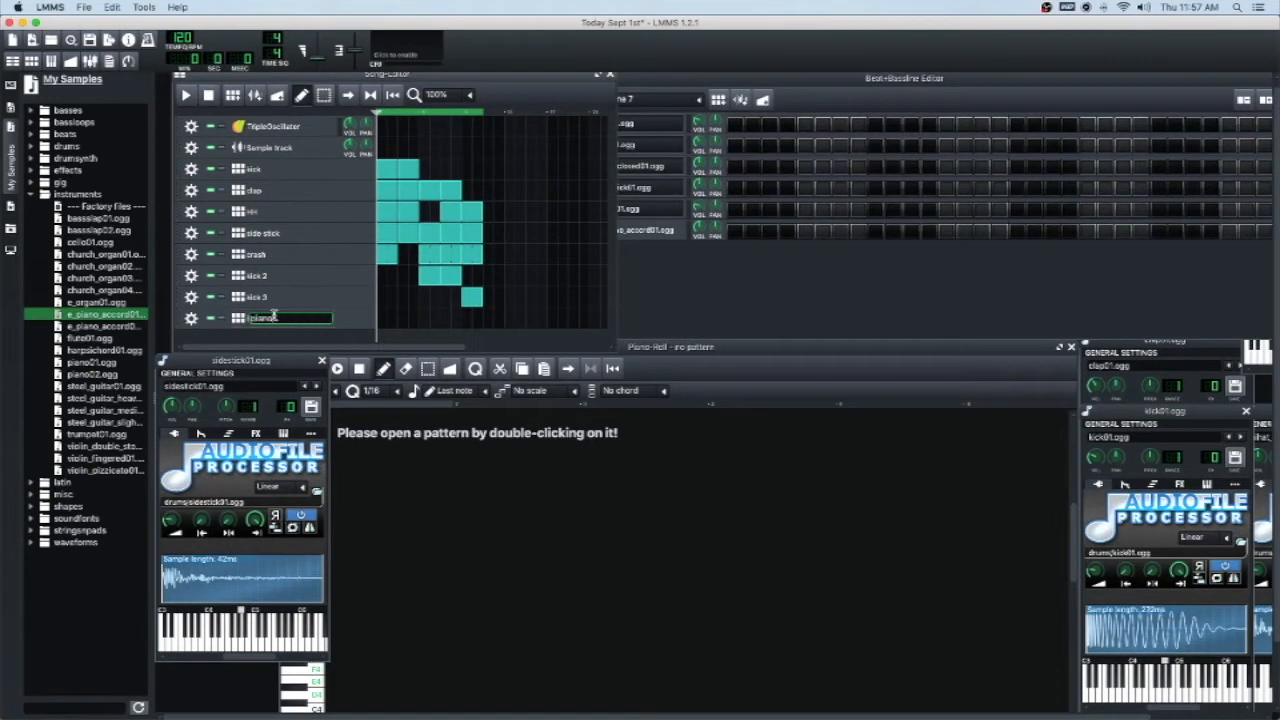
key(Return)
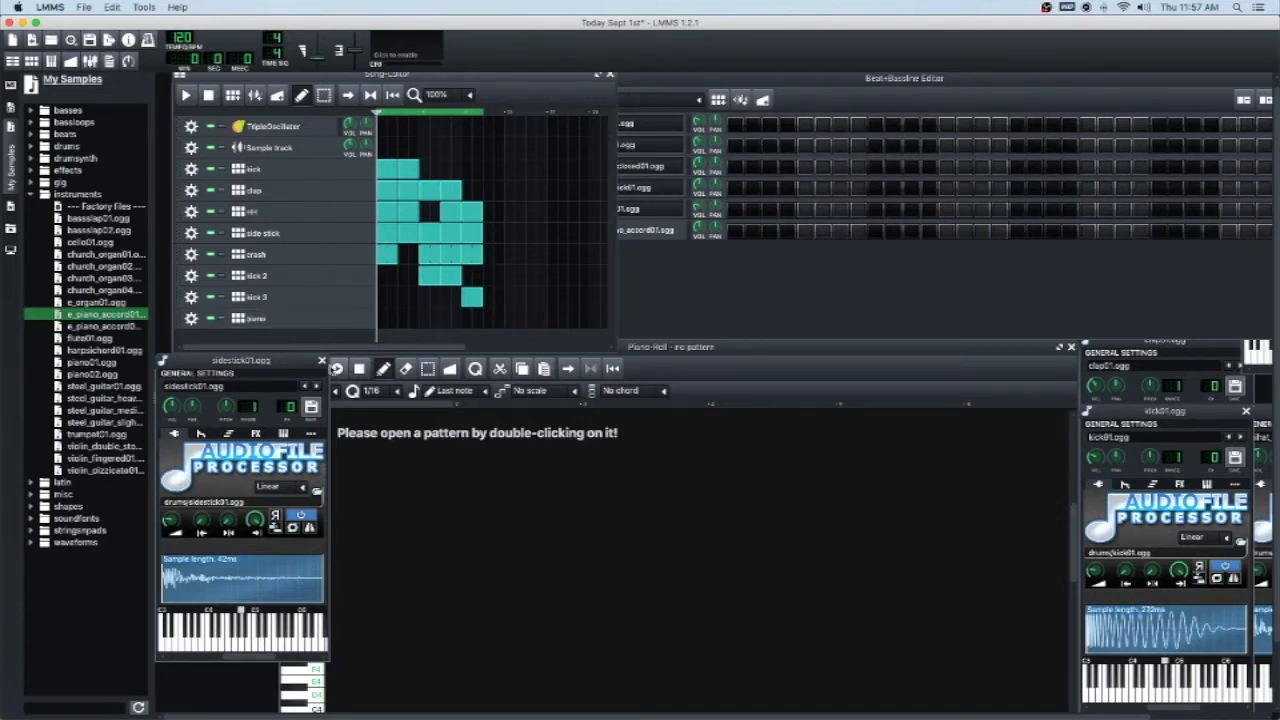
- Close the sidestick01.ogg instrument window and open the e_piano_accord01.ogg pattern in the Piano-Roll
click(322, 360)
drag(757, 349, 717, 353)
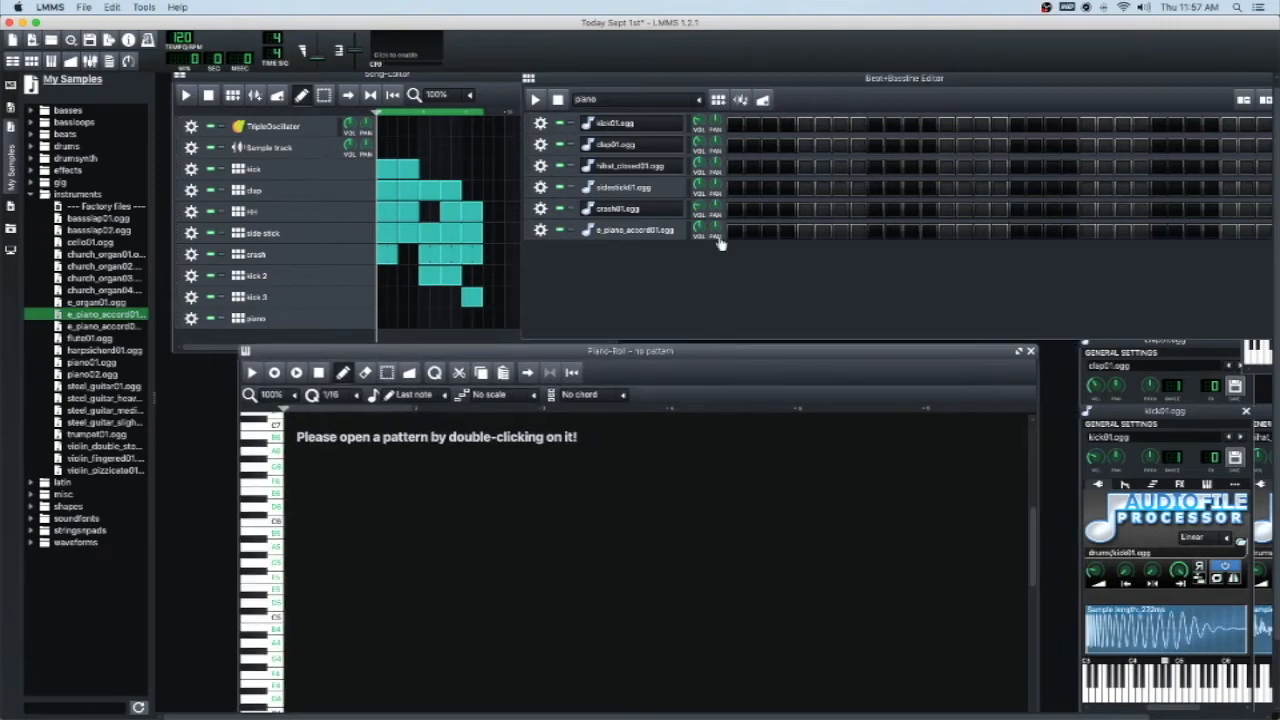
right_click(736, 236)
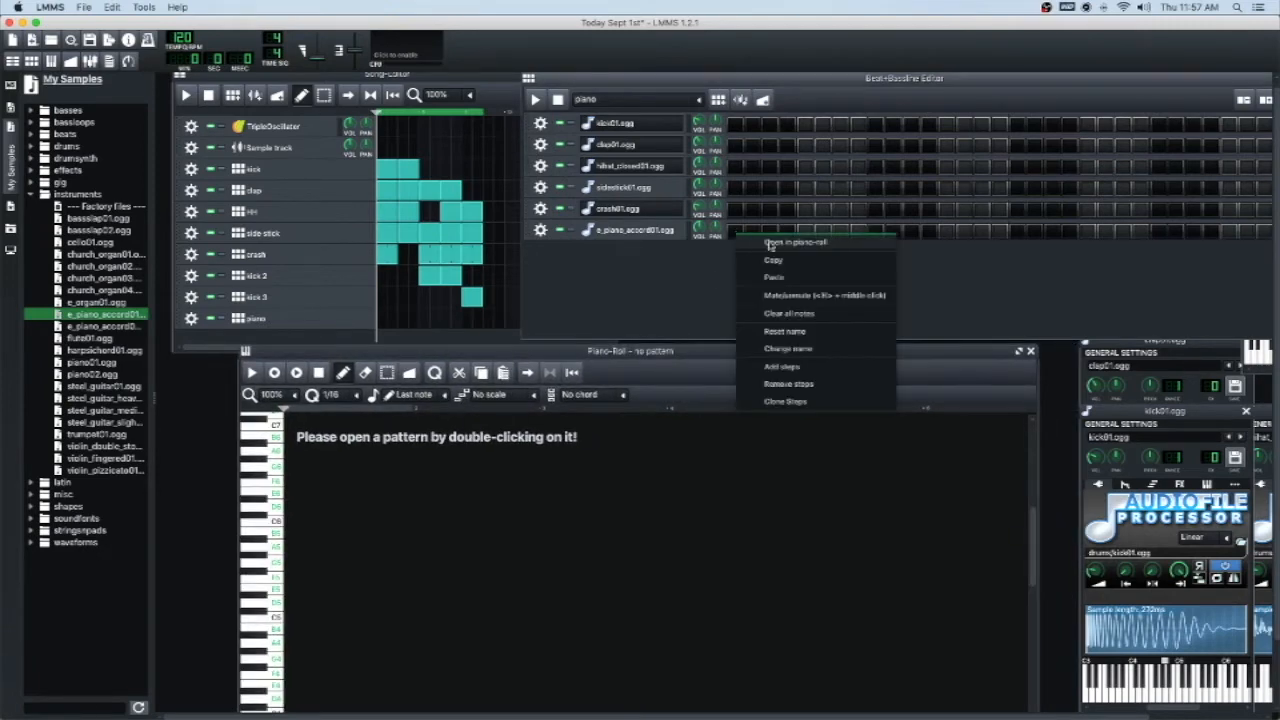
click(770, 245)
drag(652, 356, 644, 301)
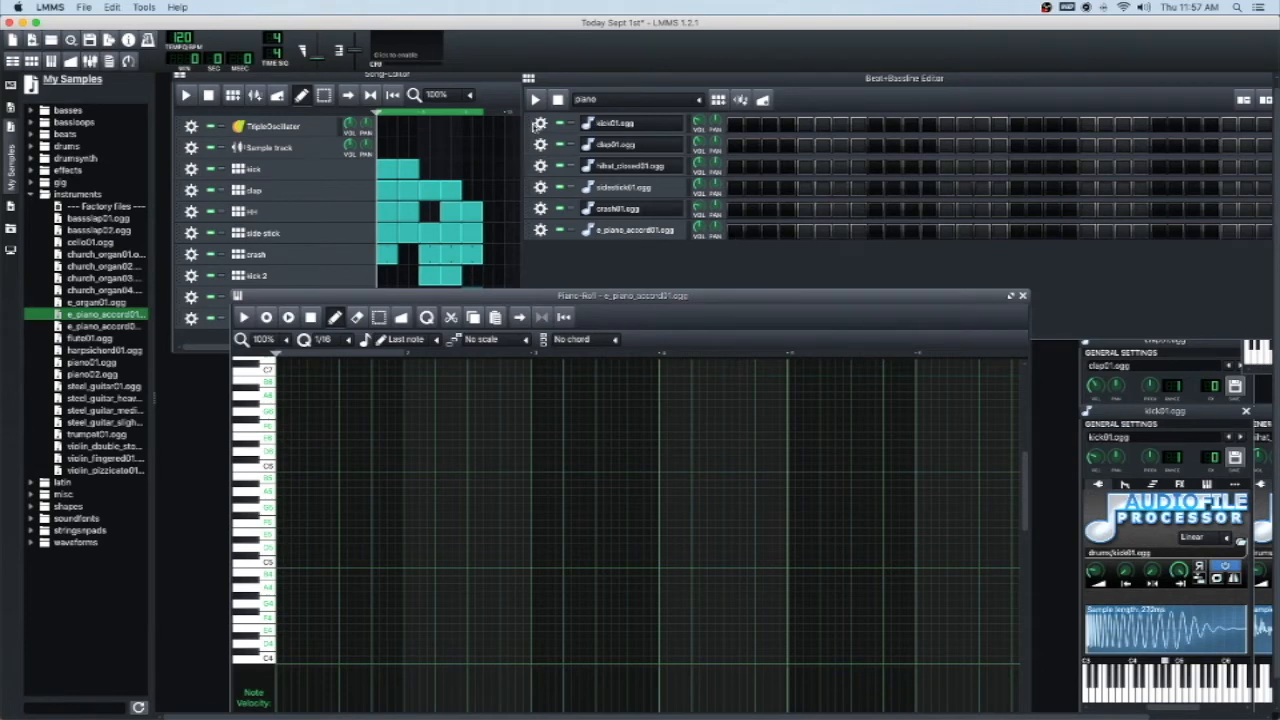
drag(412, 300, 354, 294)
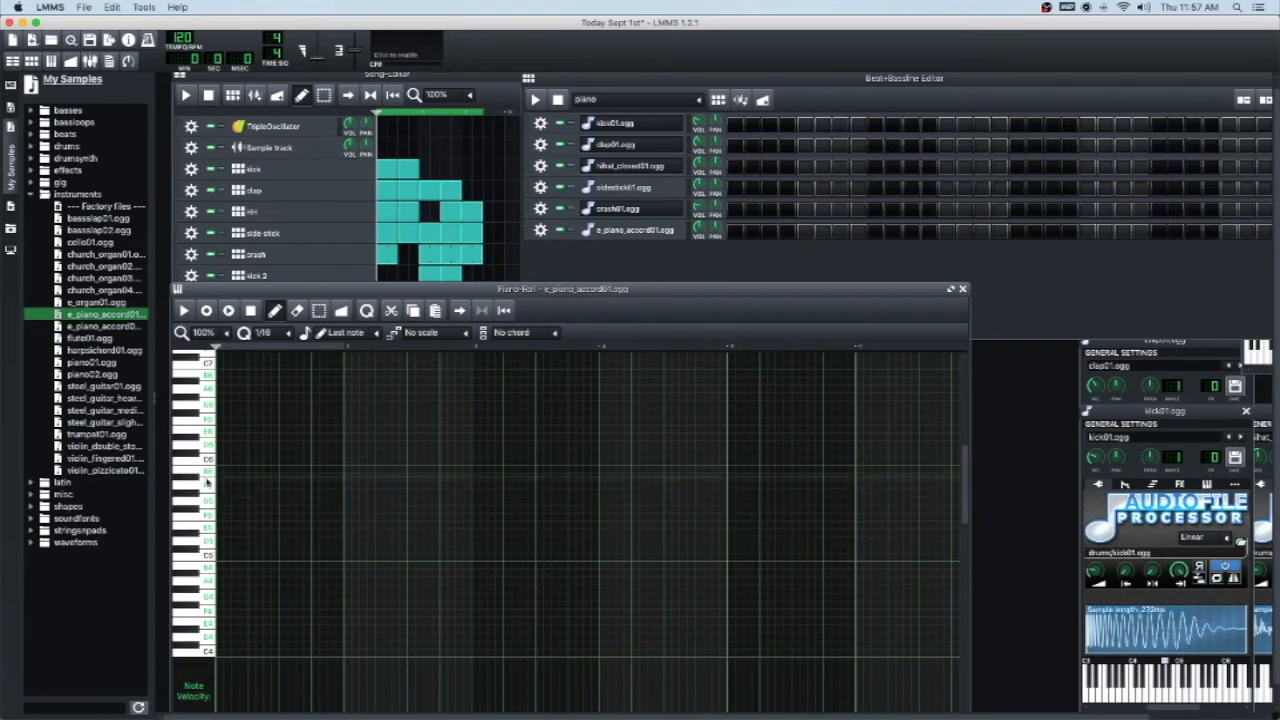
- Review the general settings in the preferences, including the note labels option for the piano roll, and accept them
click(50, 7)
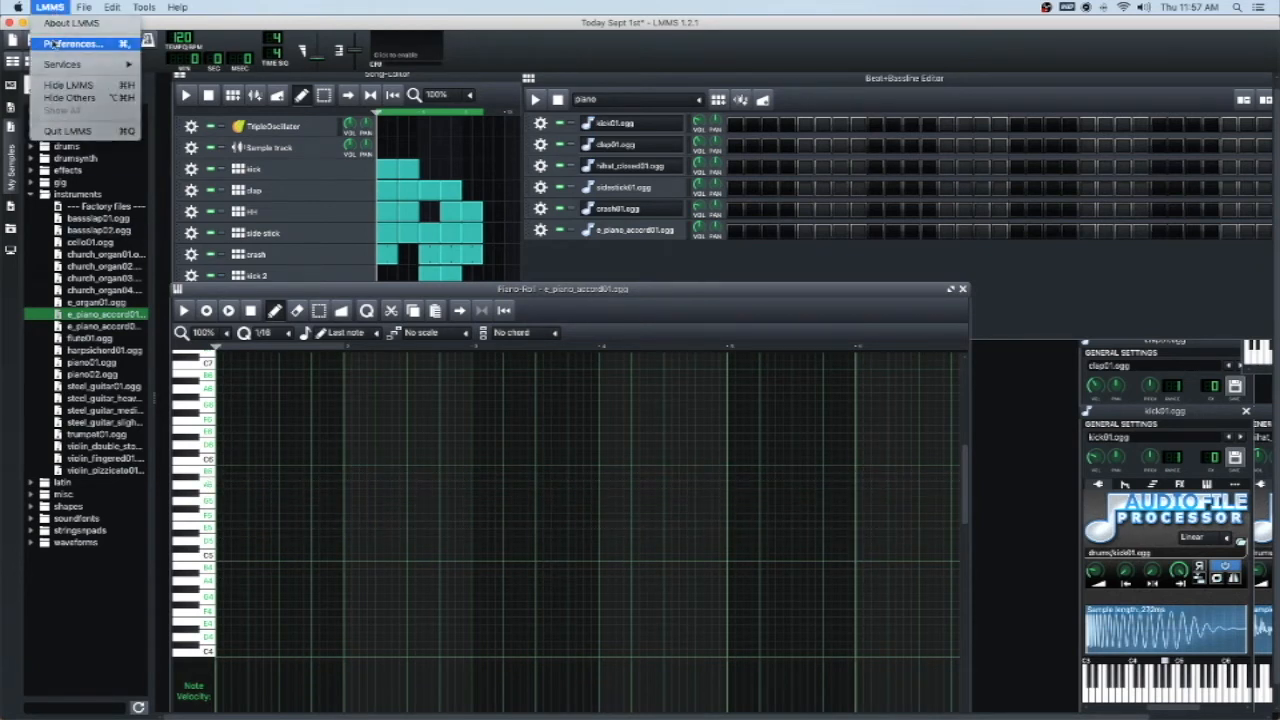
click(58, 44)
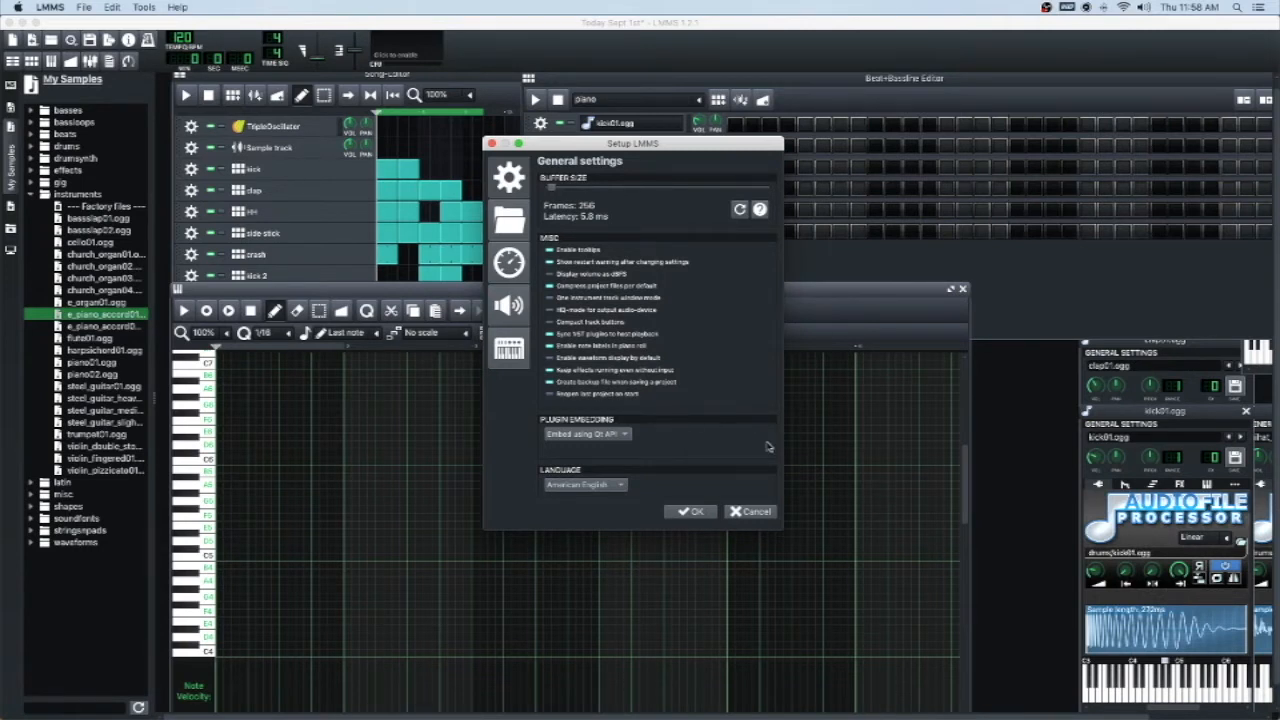
click(697, 512)
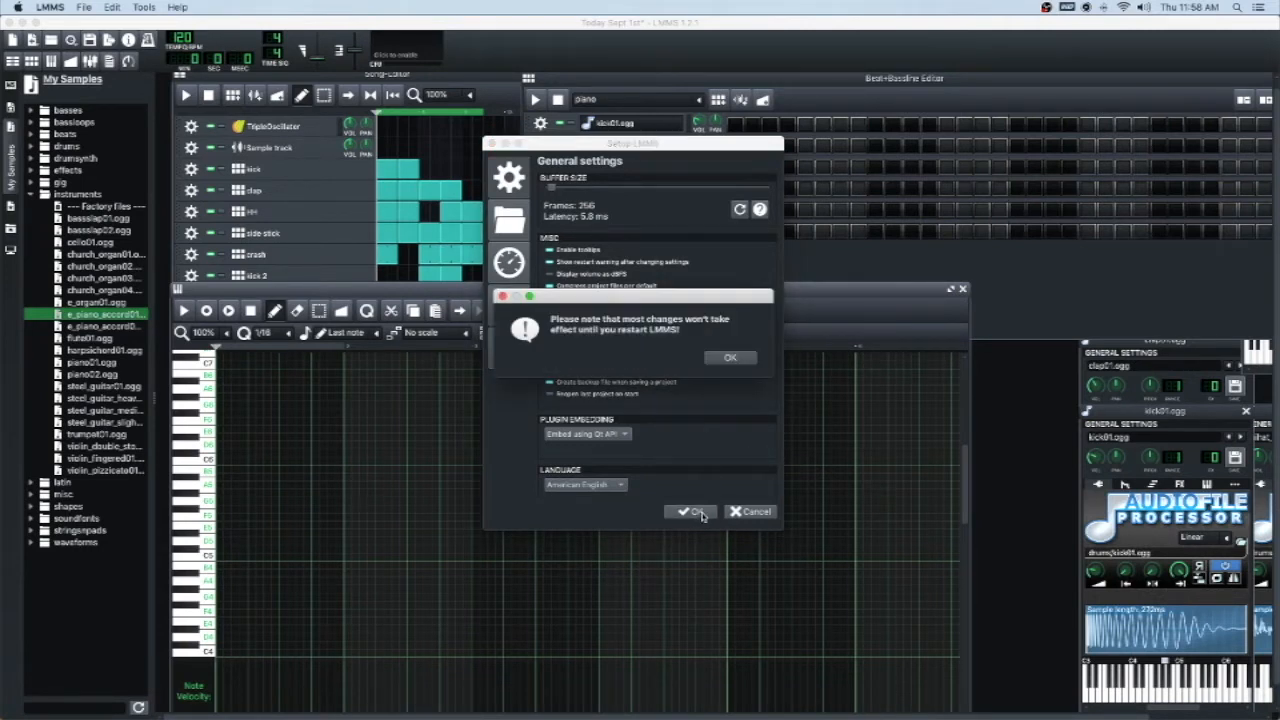
click(714, 360)
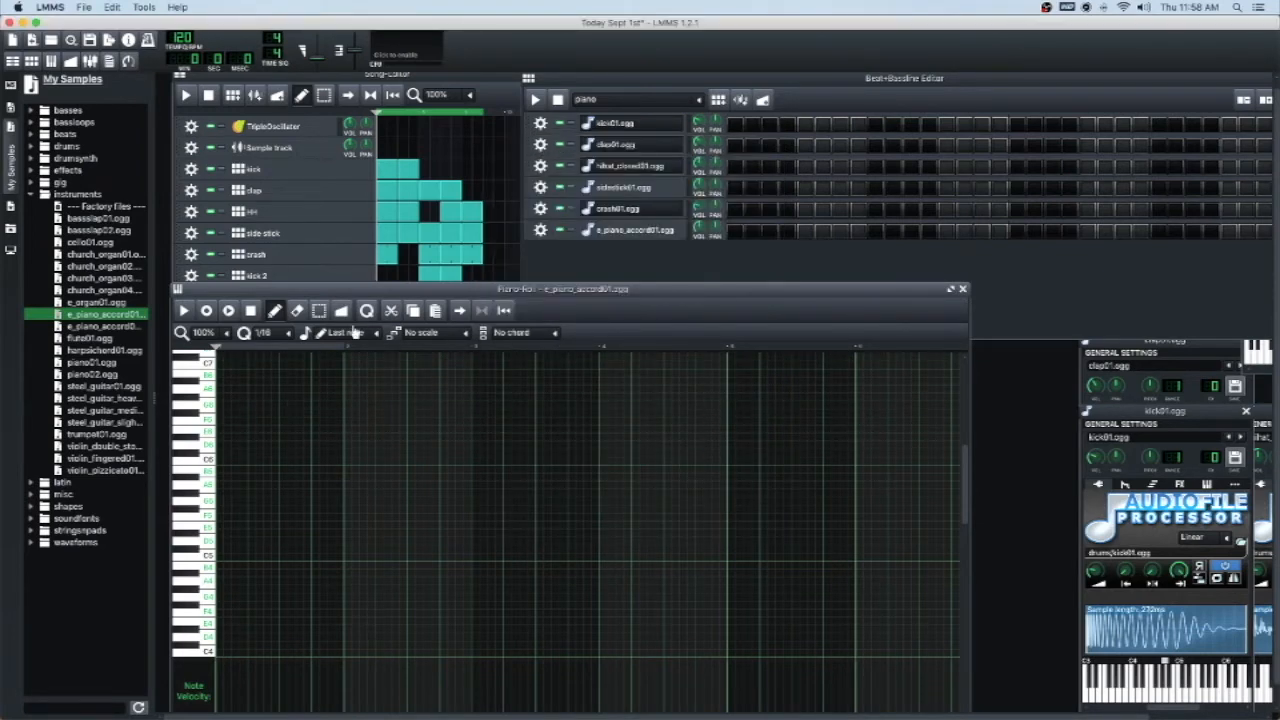
- Reposition the Piano-Roll window below the beat rows and move its playback marker to about 3.19 seconds
drag(337, 293, 367, 244)
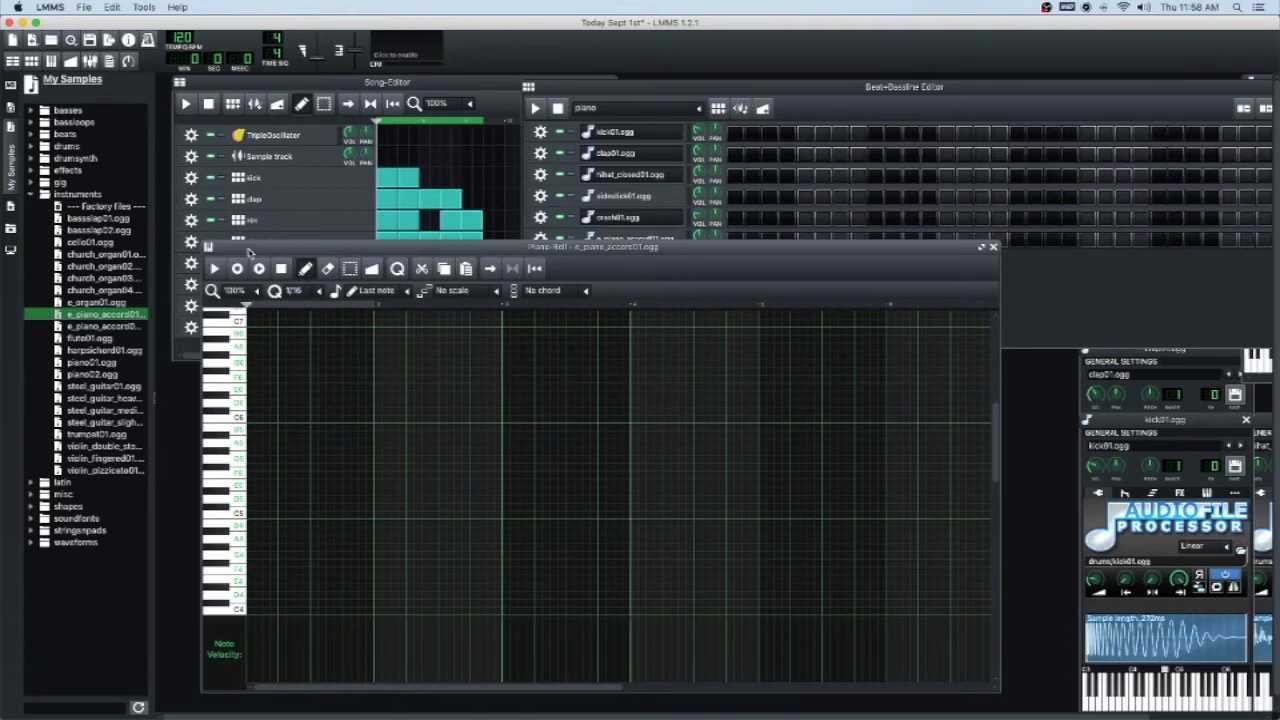
drag(248, 252, 219, 289)
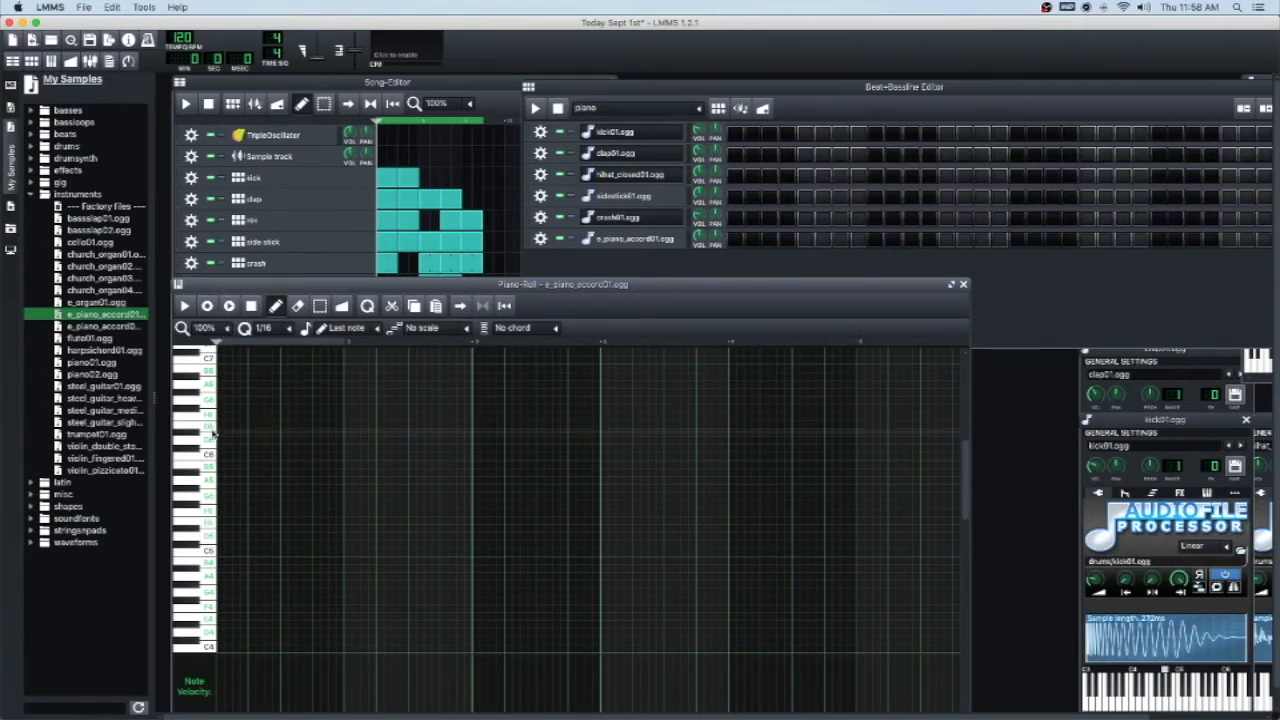
drag(225, 288, 264, 288)
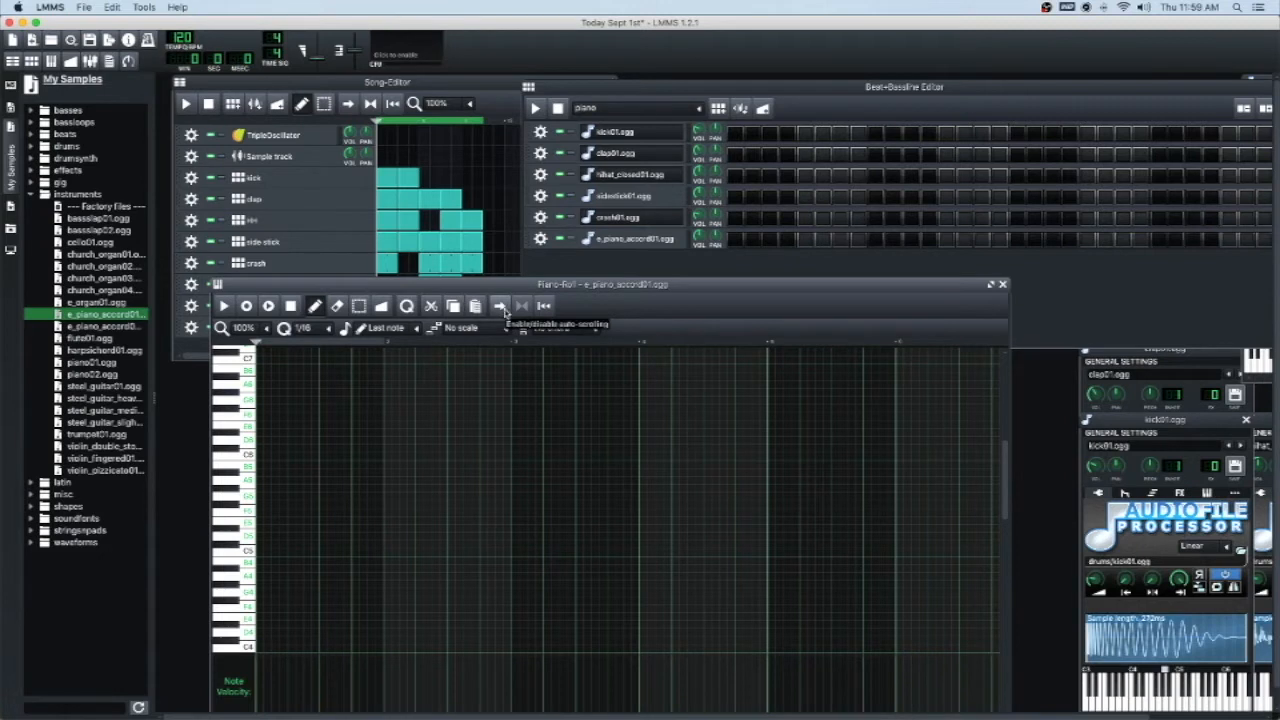
drag(257, 345, 459, 345)
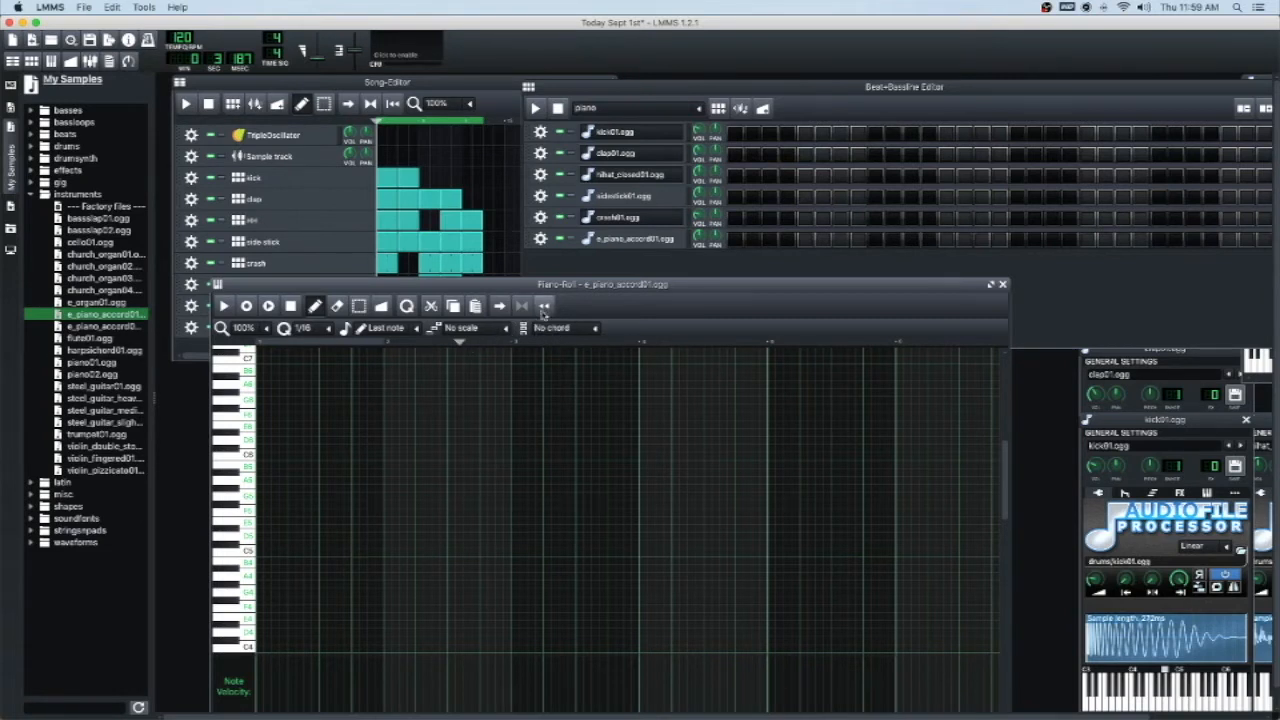
- Try a 400% zoom in the Piano-Roll and restore it to 100%
click(265, 333)
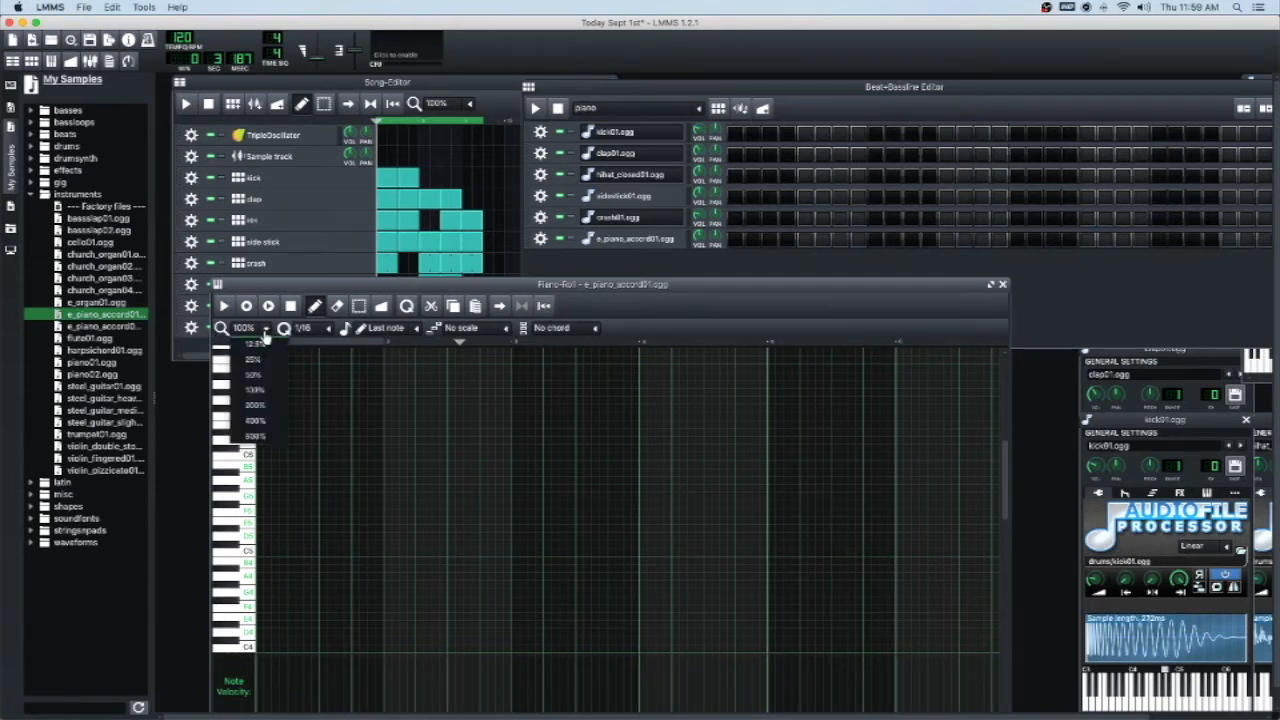
click(247, 422)
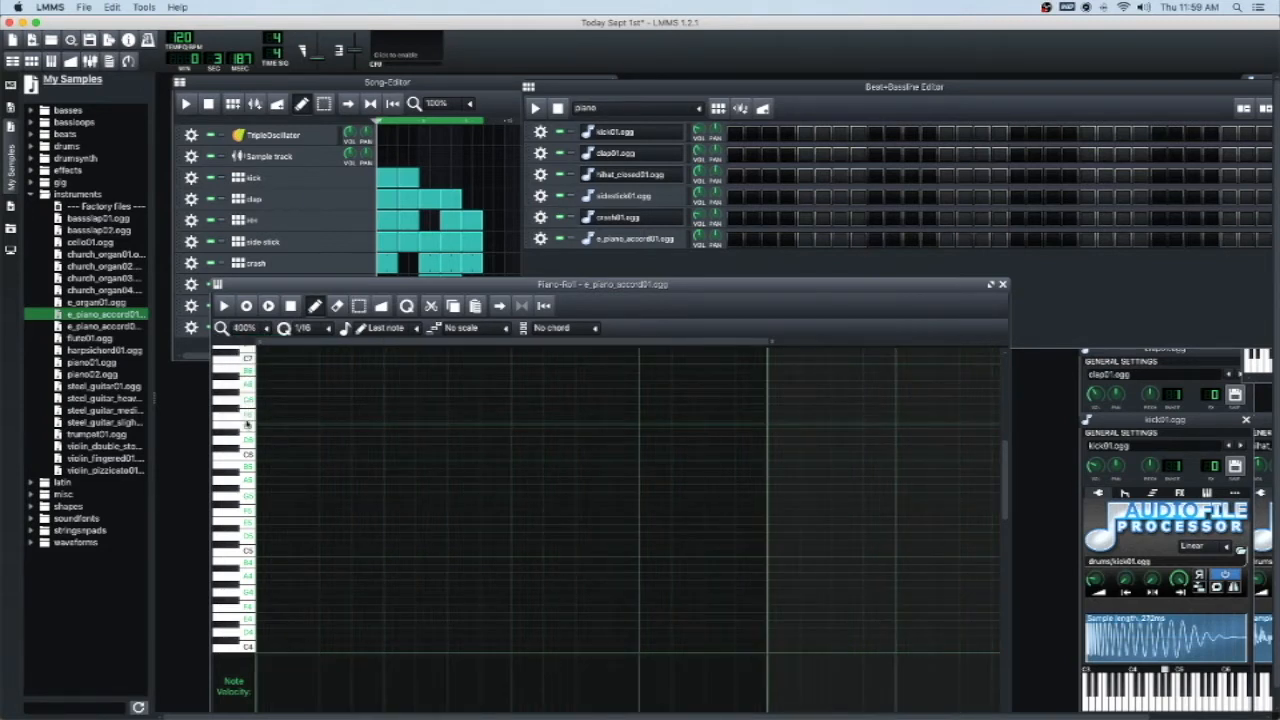
click(265, 330)
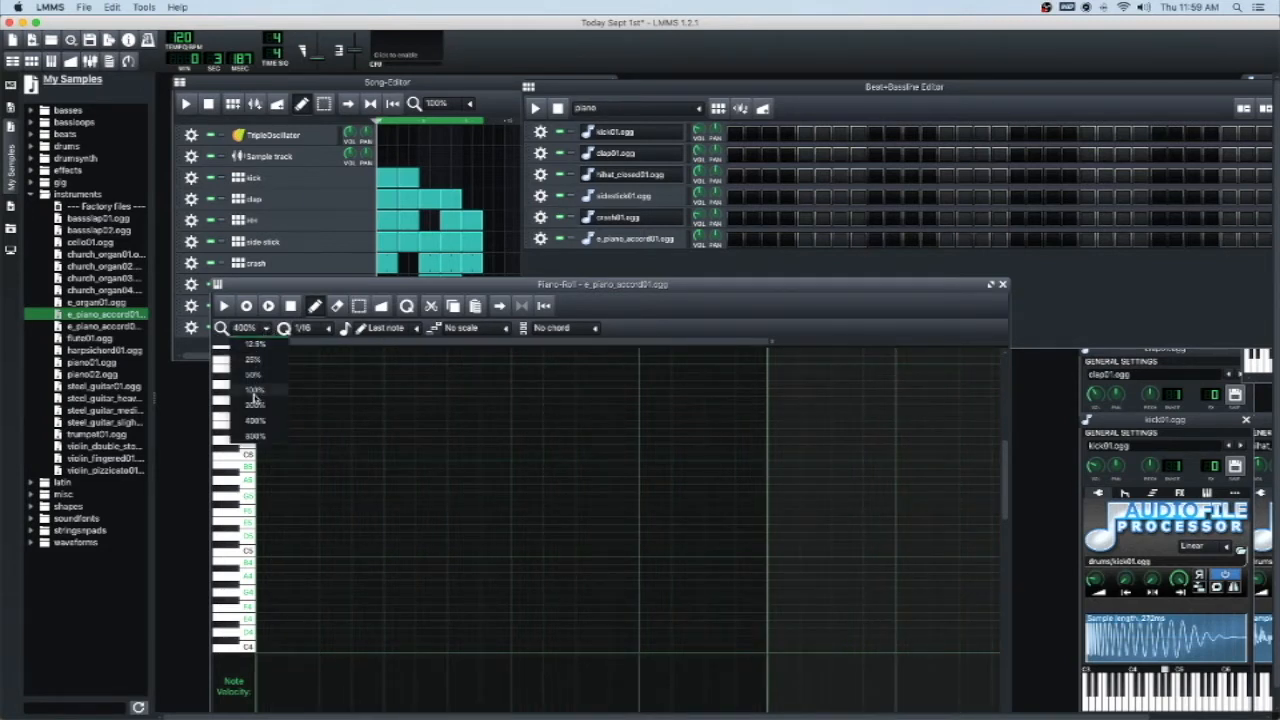
click(254, 392)
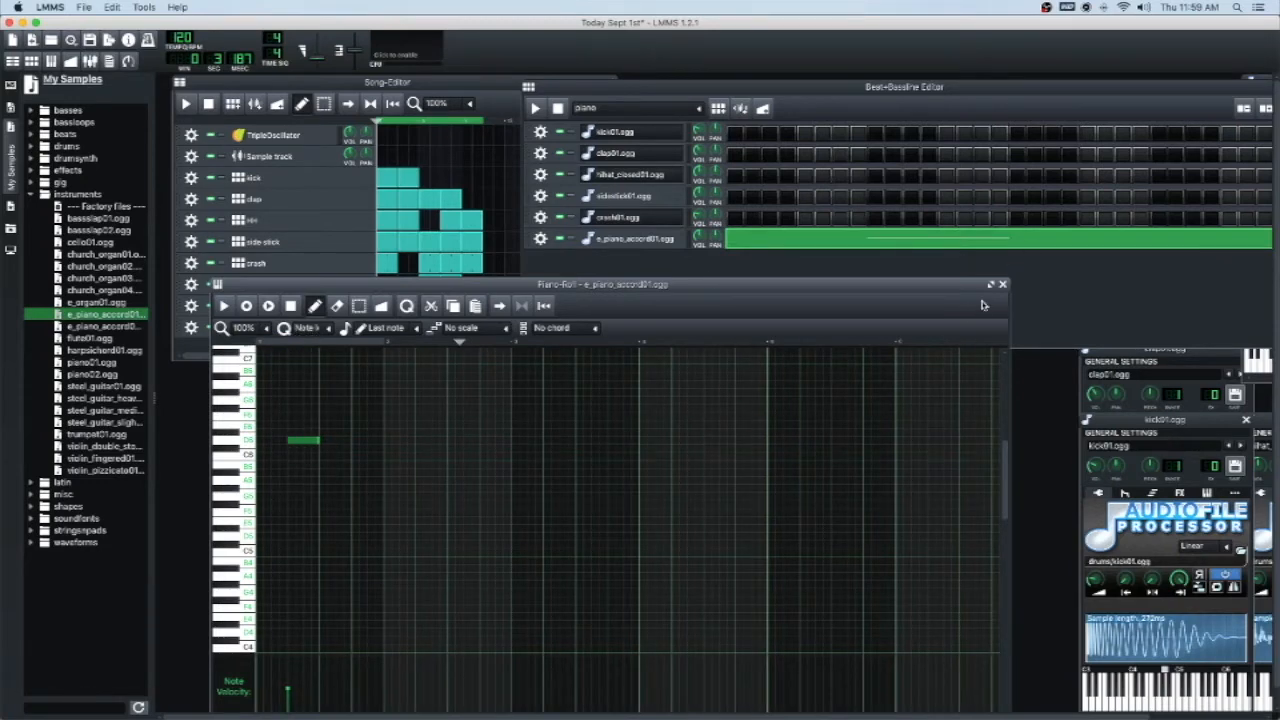
- Set the Piano-Roll zoom to 200% and move the existing D6 note slightly earlier in the first bar
drag(856, 289, 894, 261)
click(298, 300)
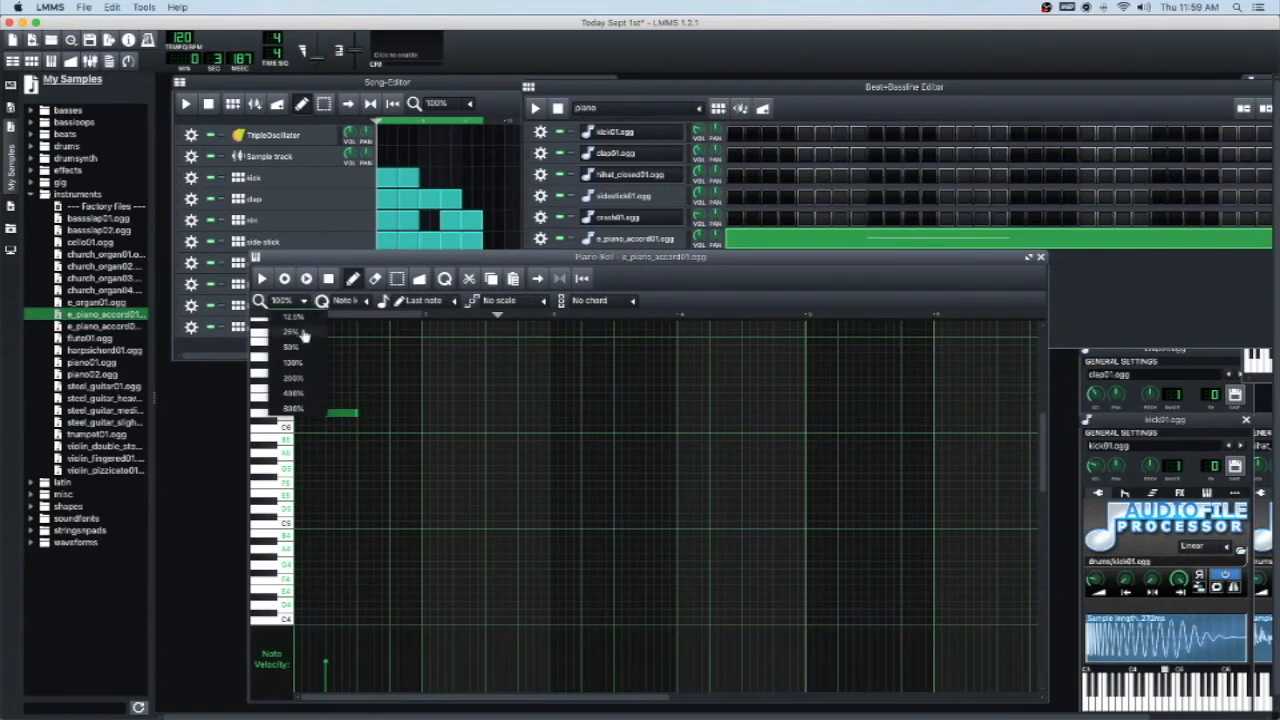
click(291, 377)
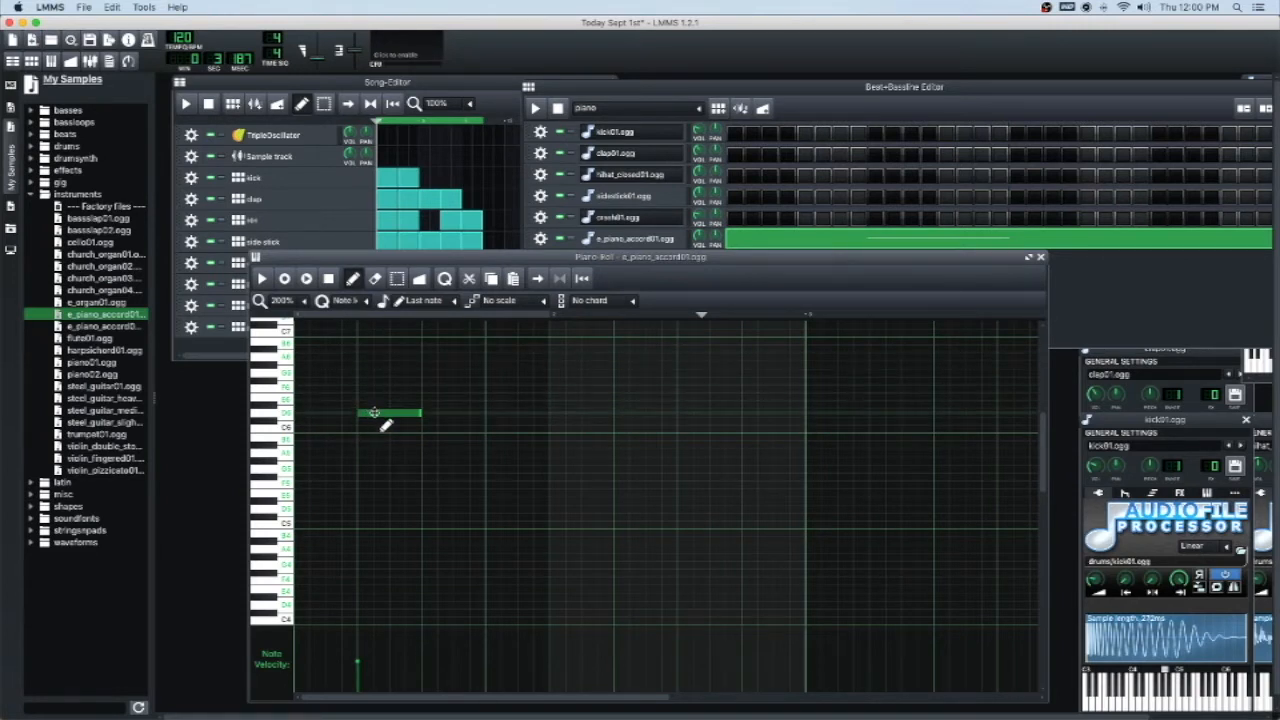
drag(374, 413, 342, 414)
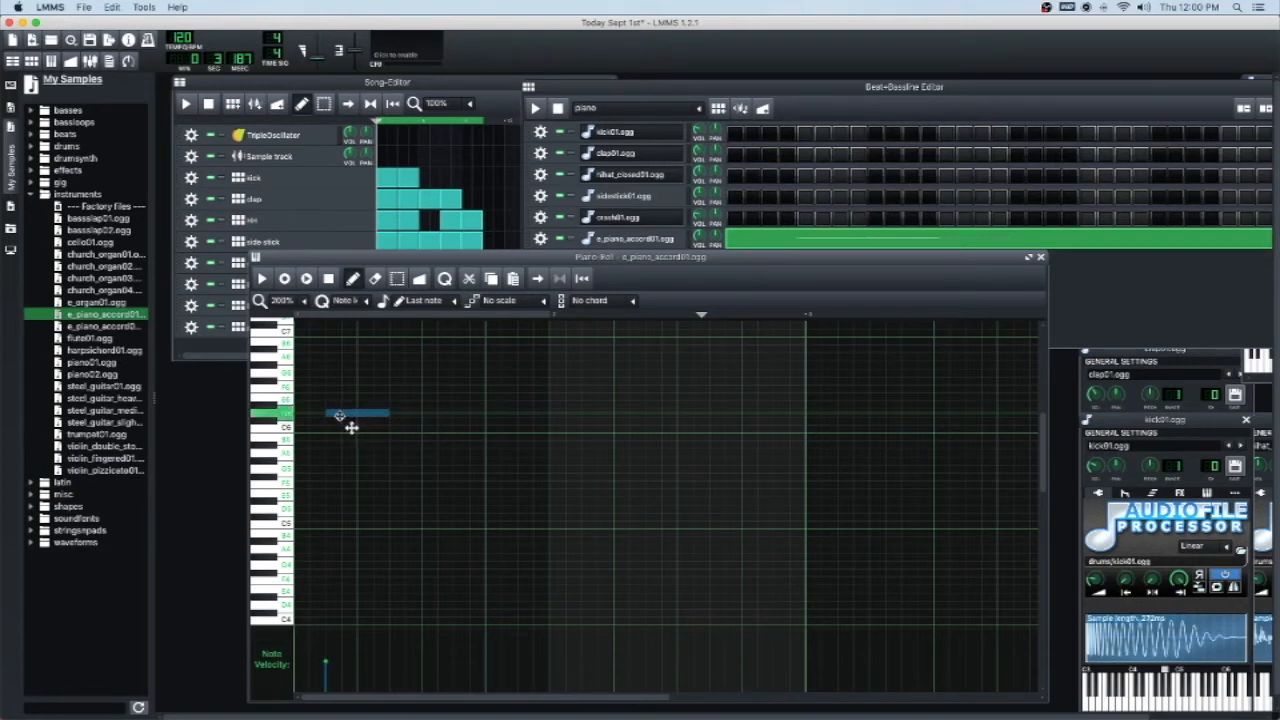
- Set both the quantization and the note length in the Piano-Roll to 1/4
click(367, 301)
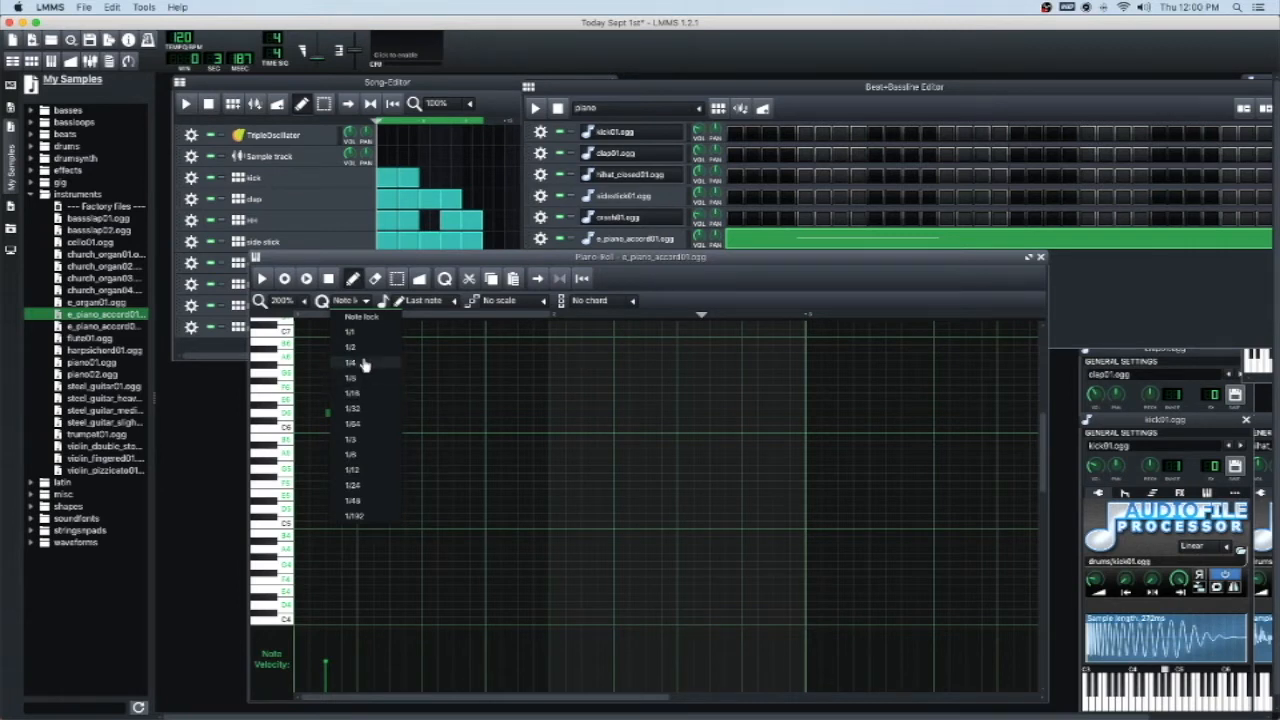
click(364, 364)
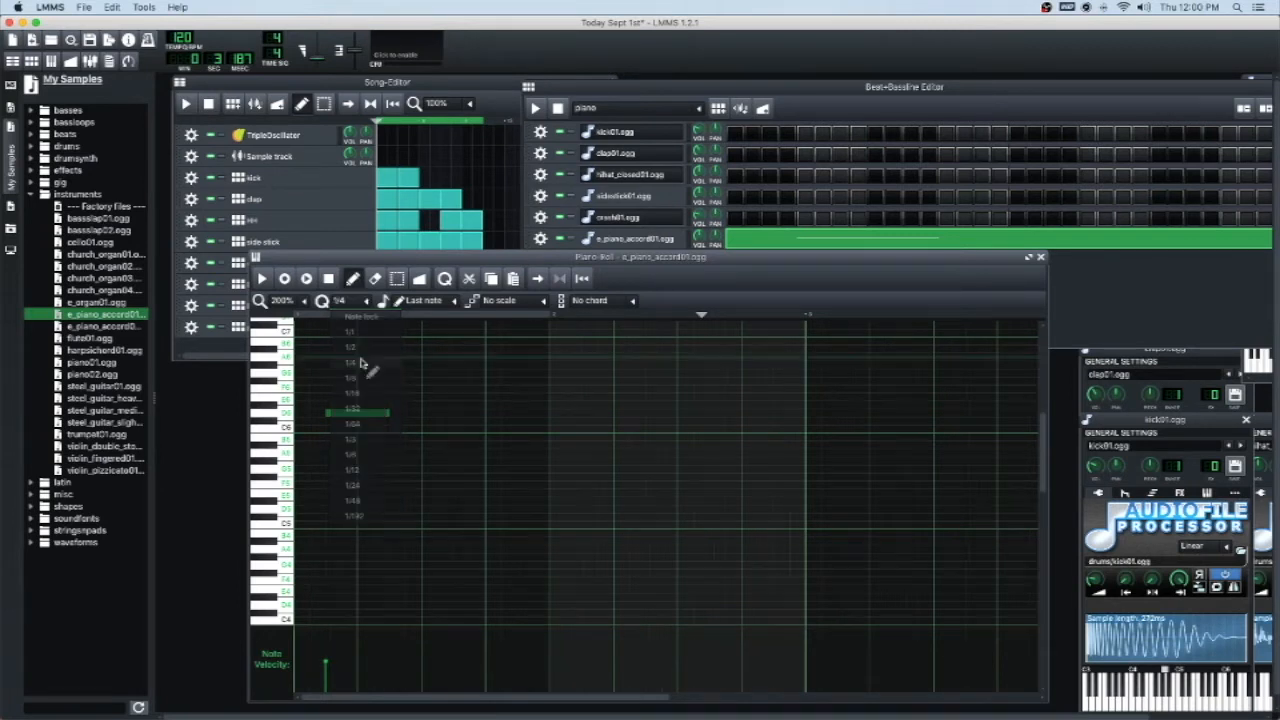
click(453, 306)
click(396, 334)
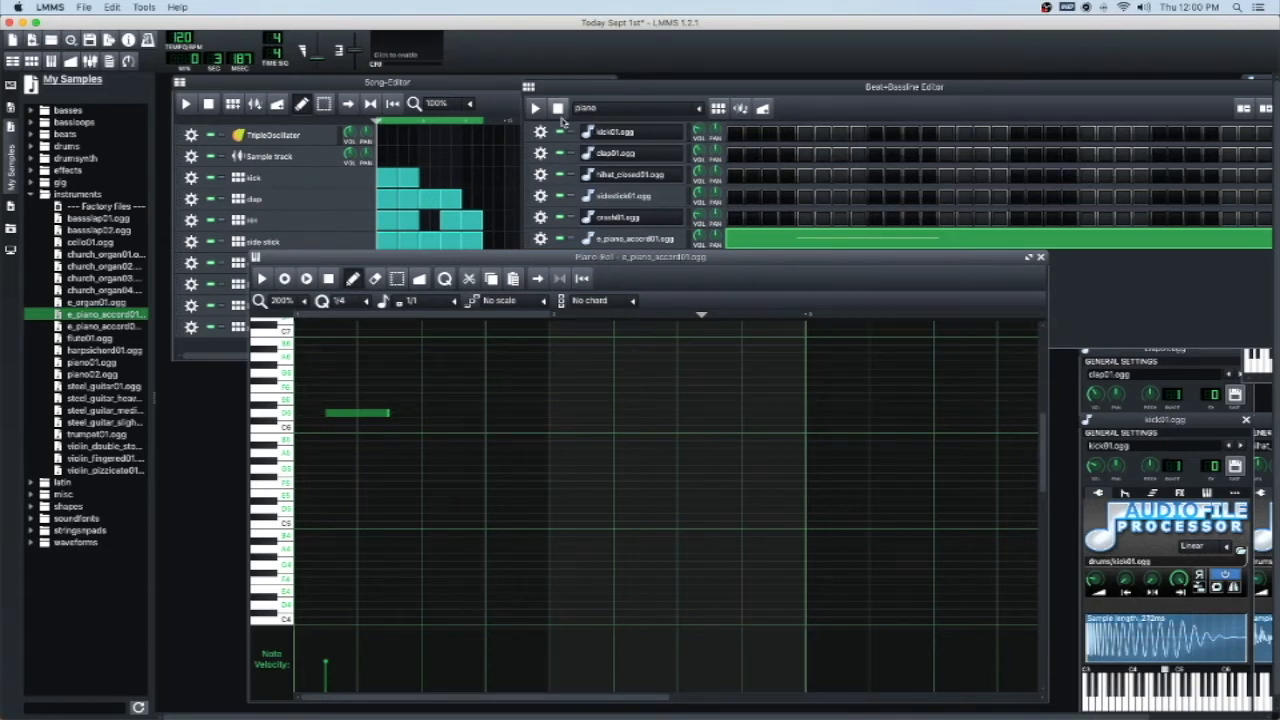
click(455, 303)
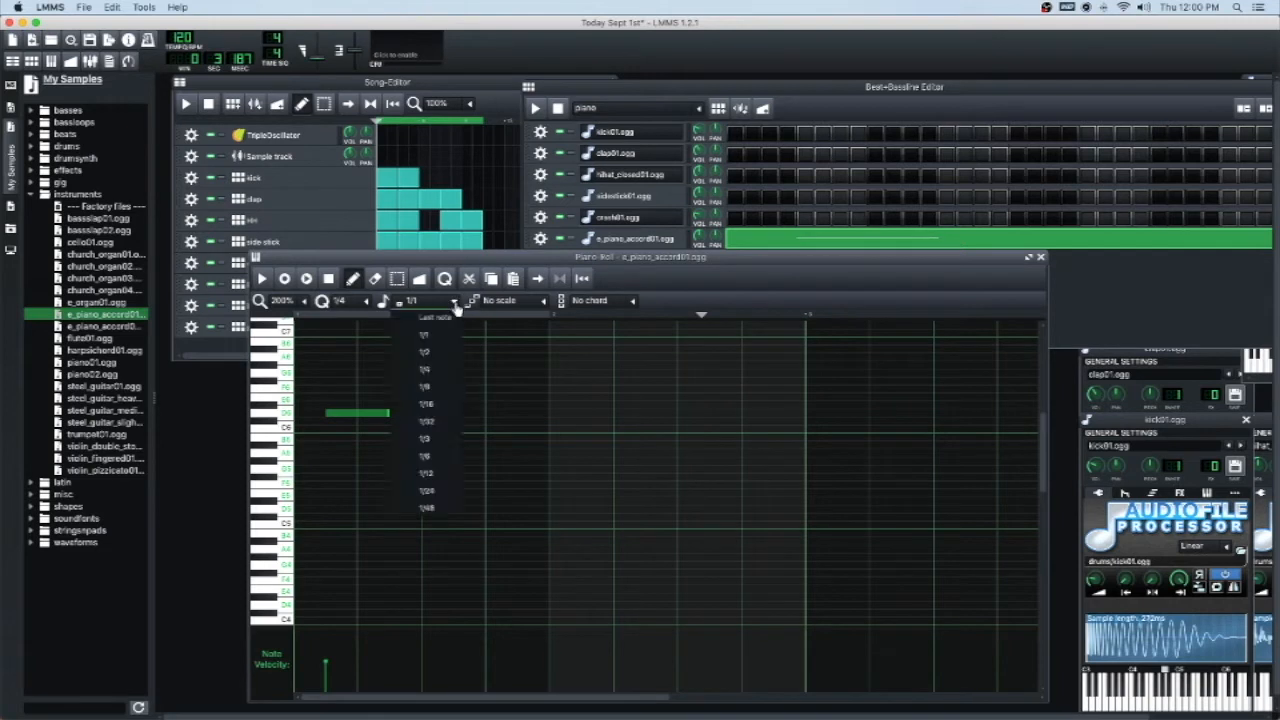
click(435, 372)
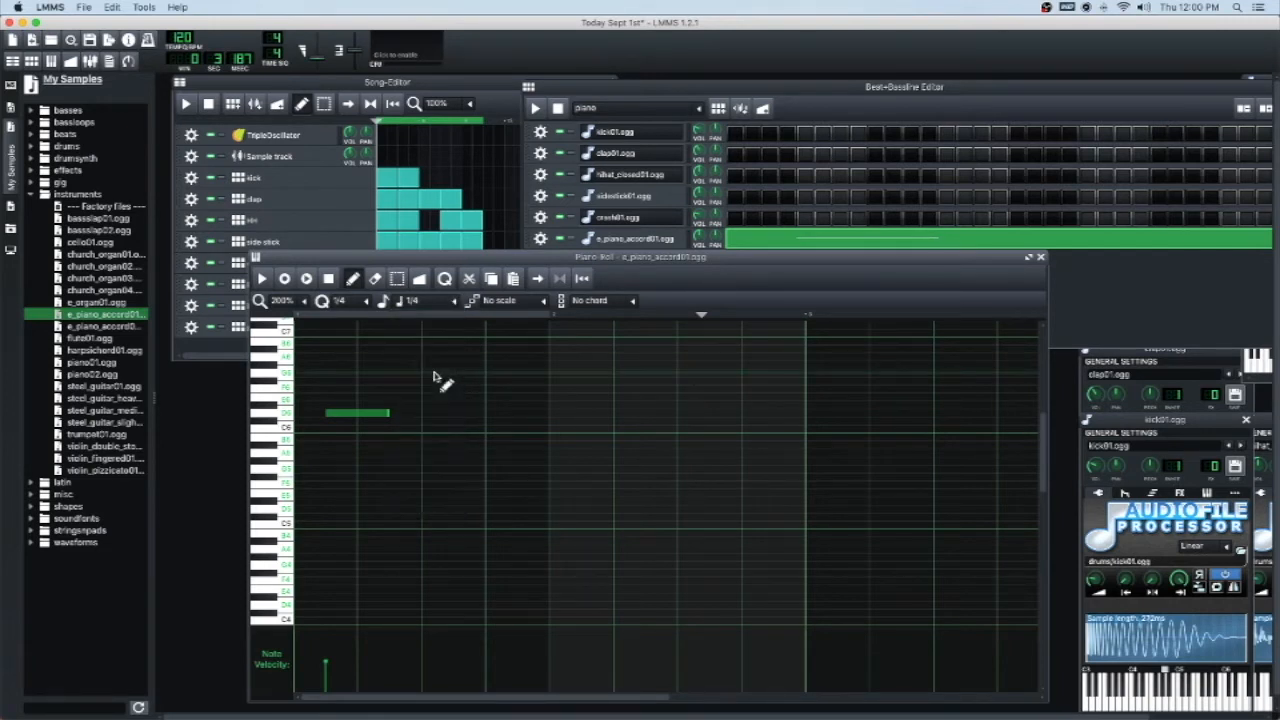
- Examine the scale and chord options available in the Piano-Roll, keeping No scale and No chord
click(542, 304)
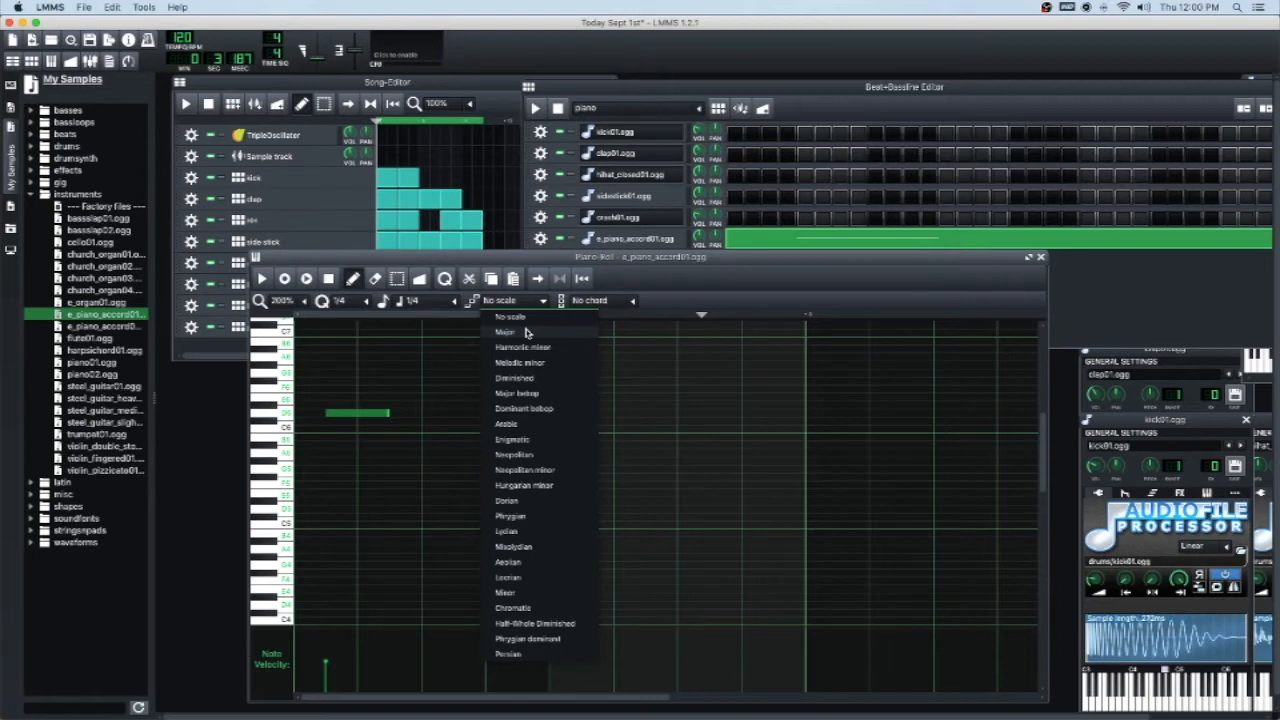
click(628, 302)
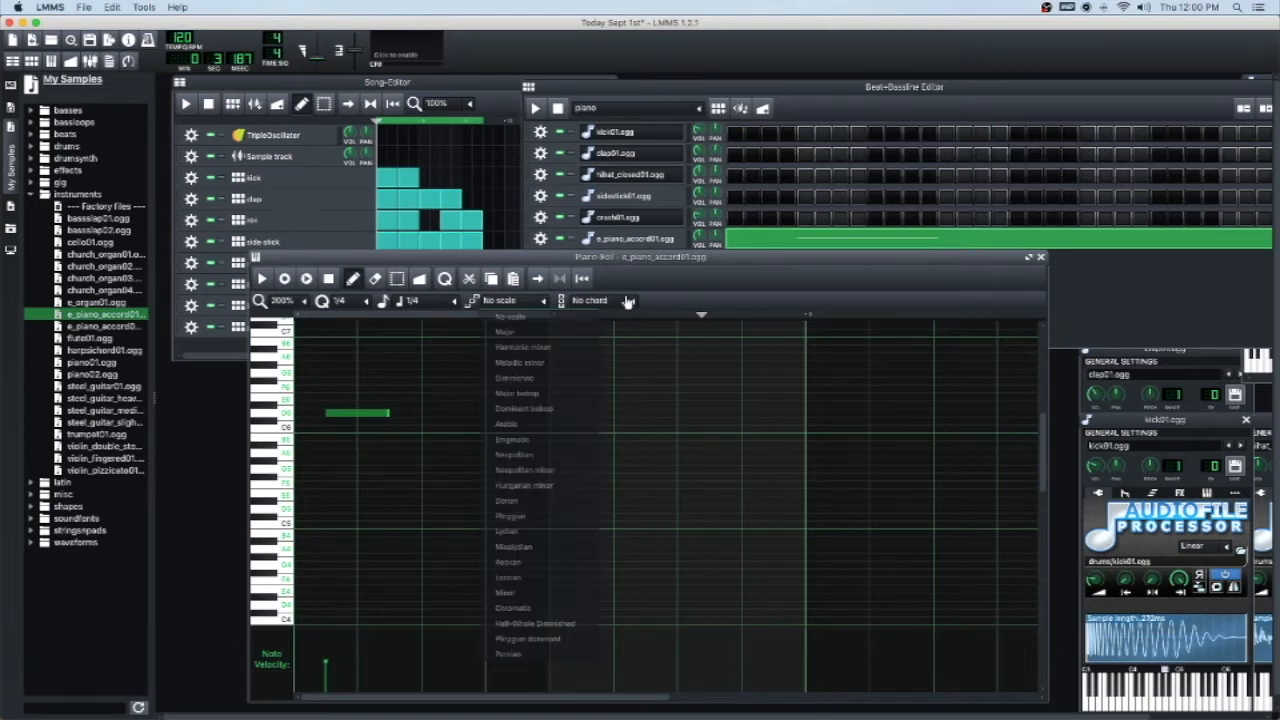
click(543, 304)
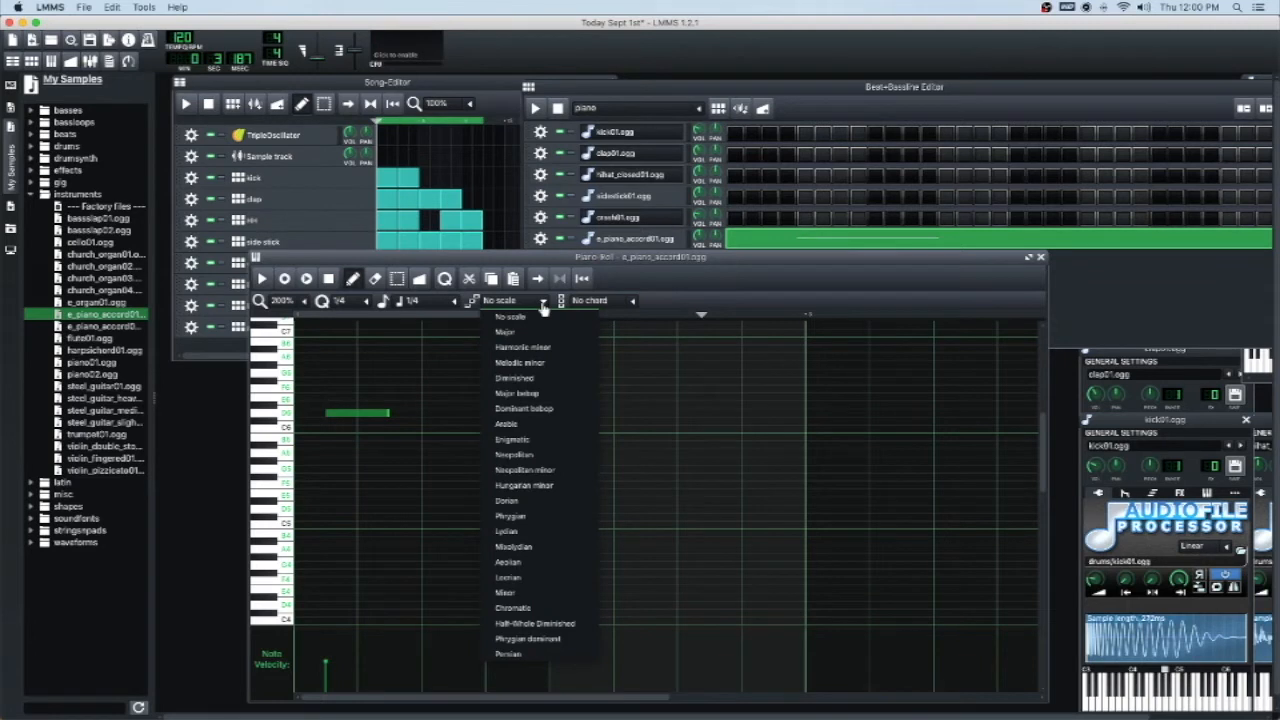
click(661, 302)
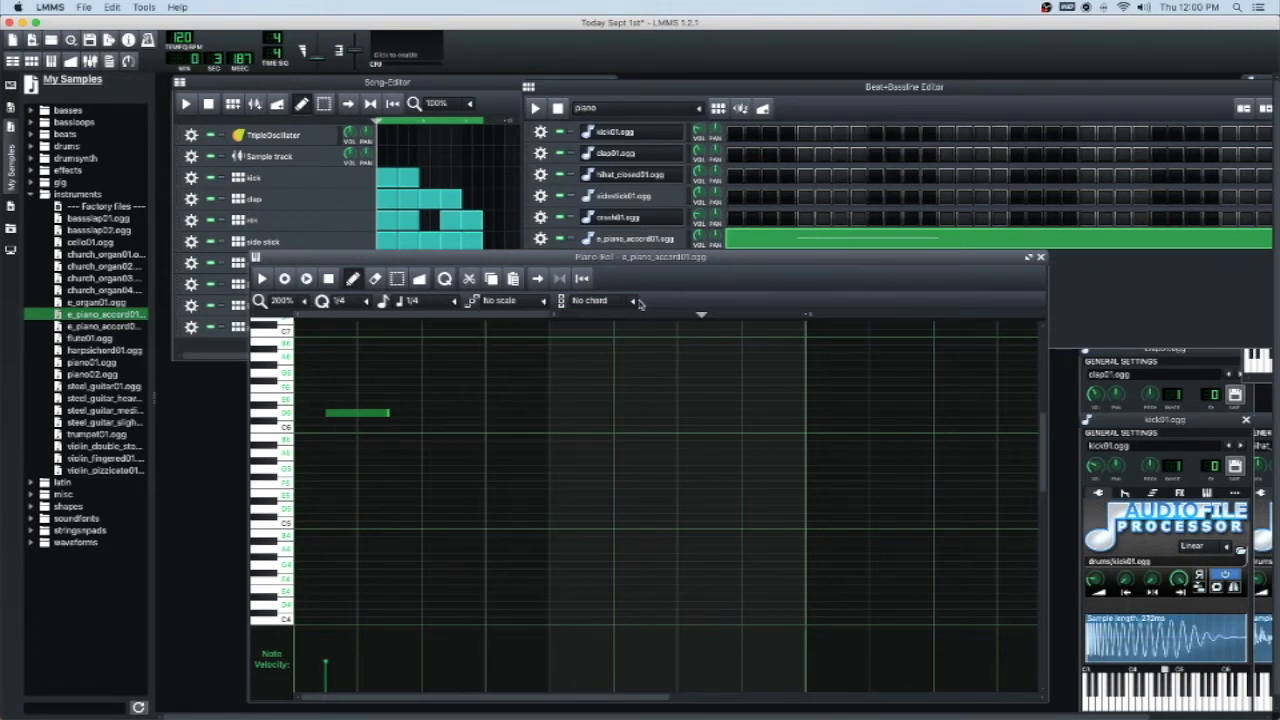
click(633, 302)
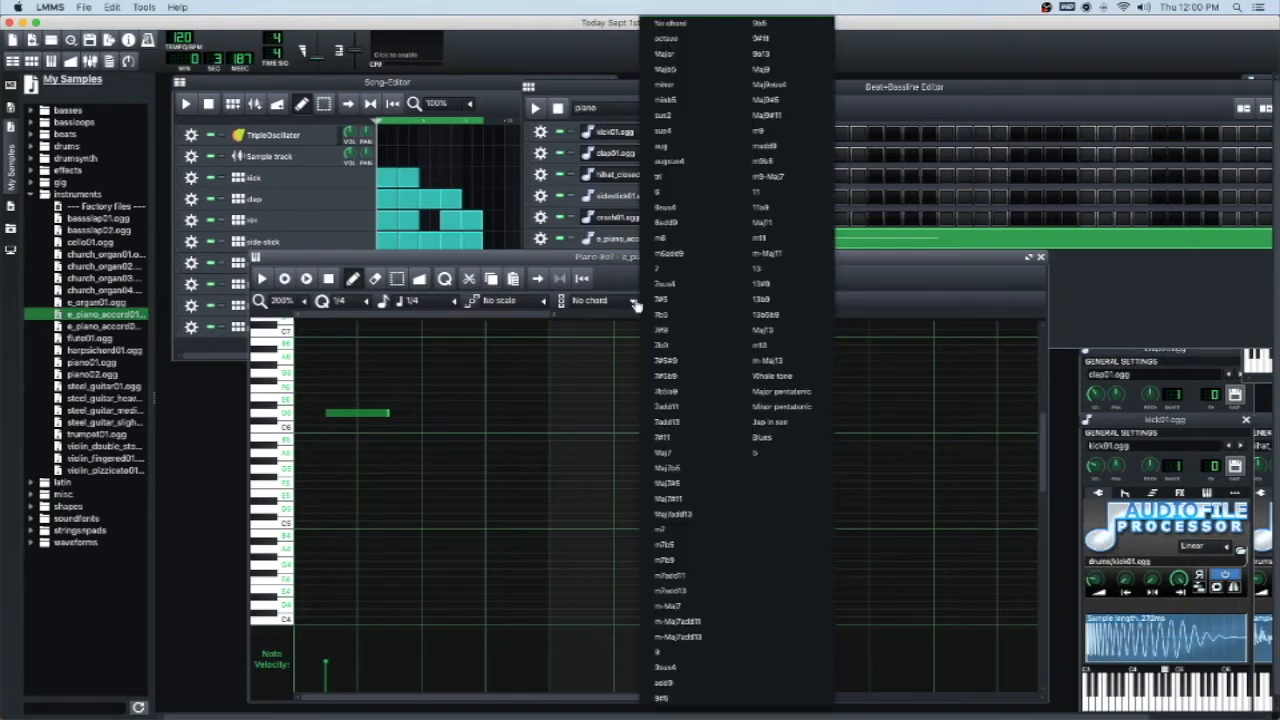
click(901, 289)
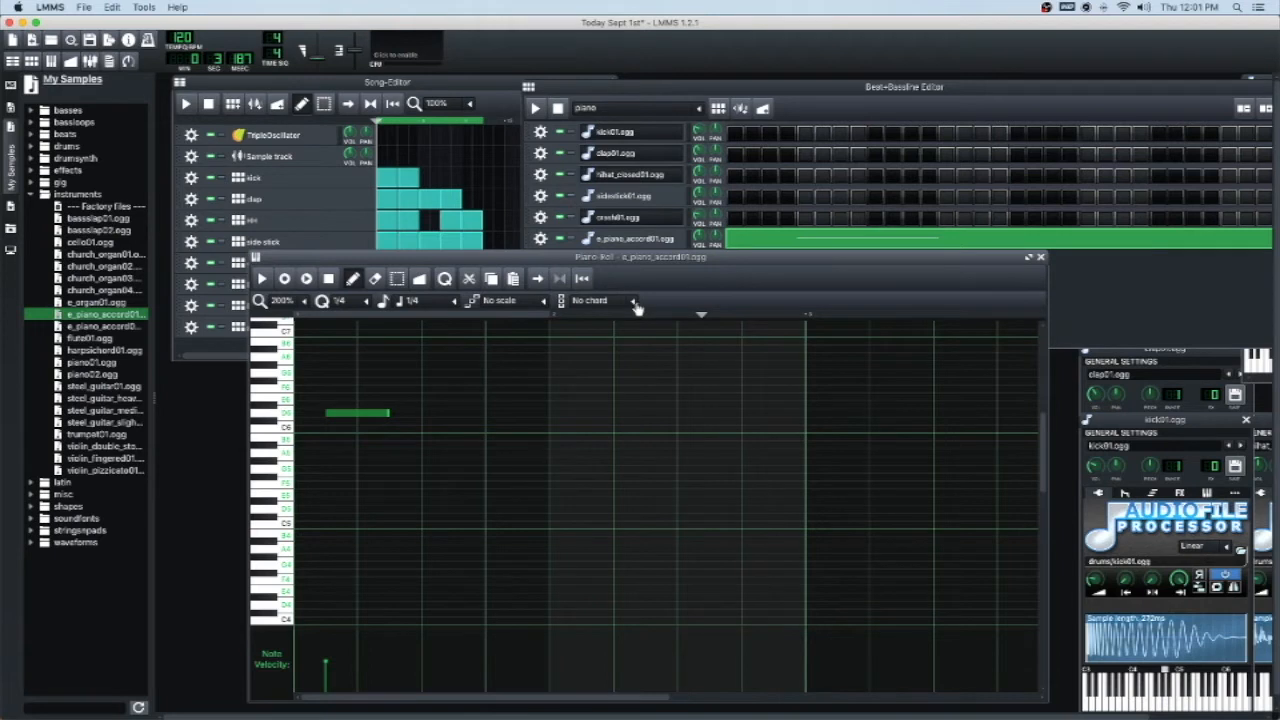
click(633, 302)
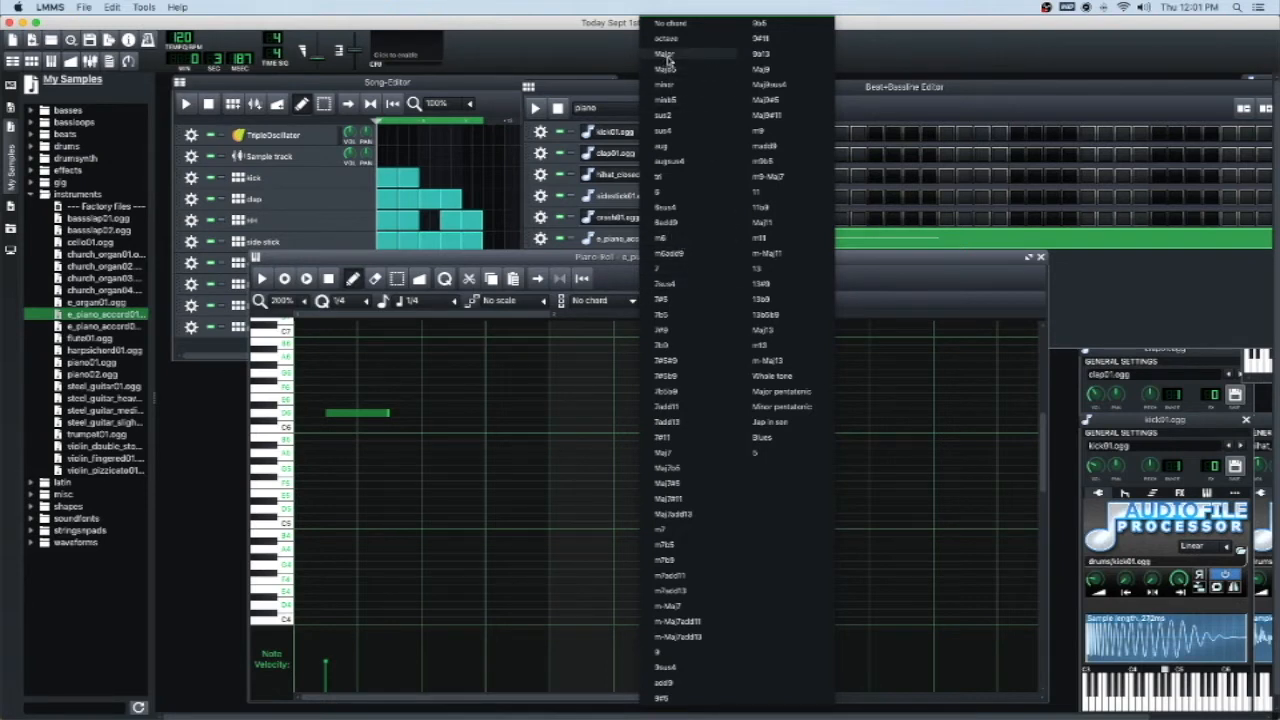
click(866, 279)
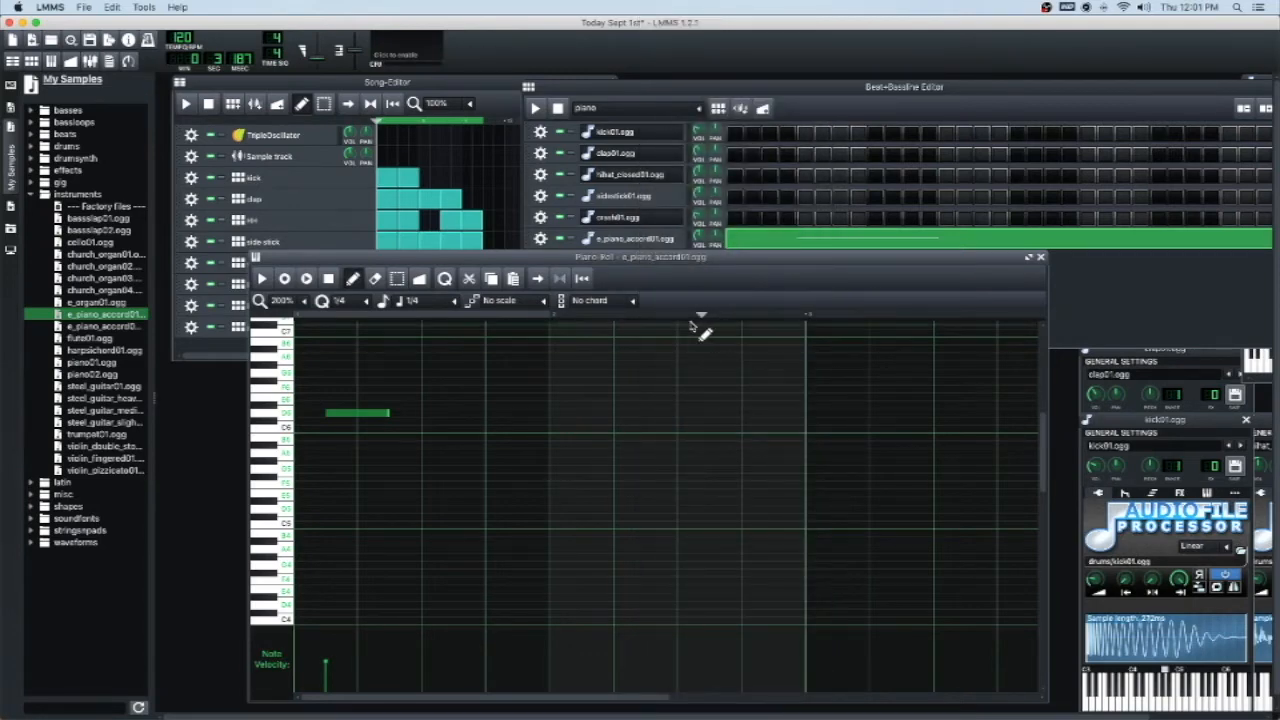
- Reposition the Piano-Roll window below the beat rows, aligned with the edge of the Song-Editor
drag(643, 259, 664, 211)
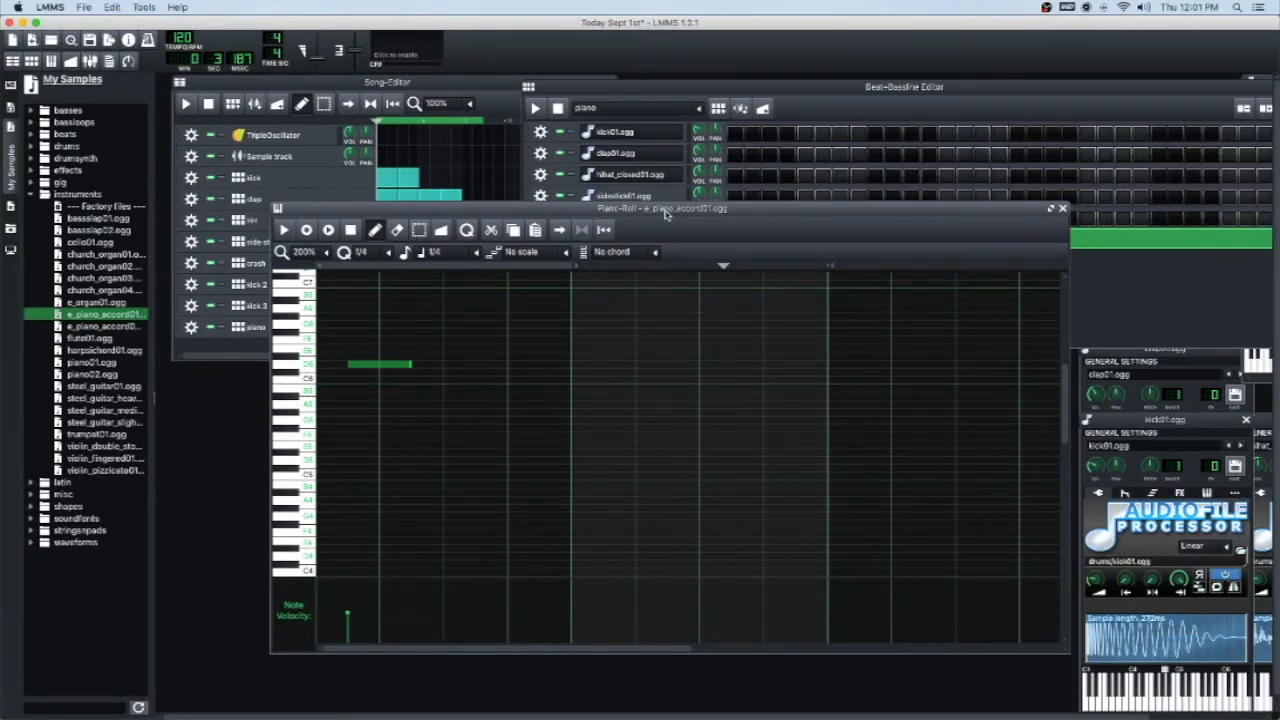
drag(664, 213, 566, 258)
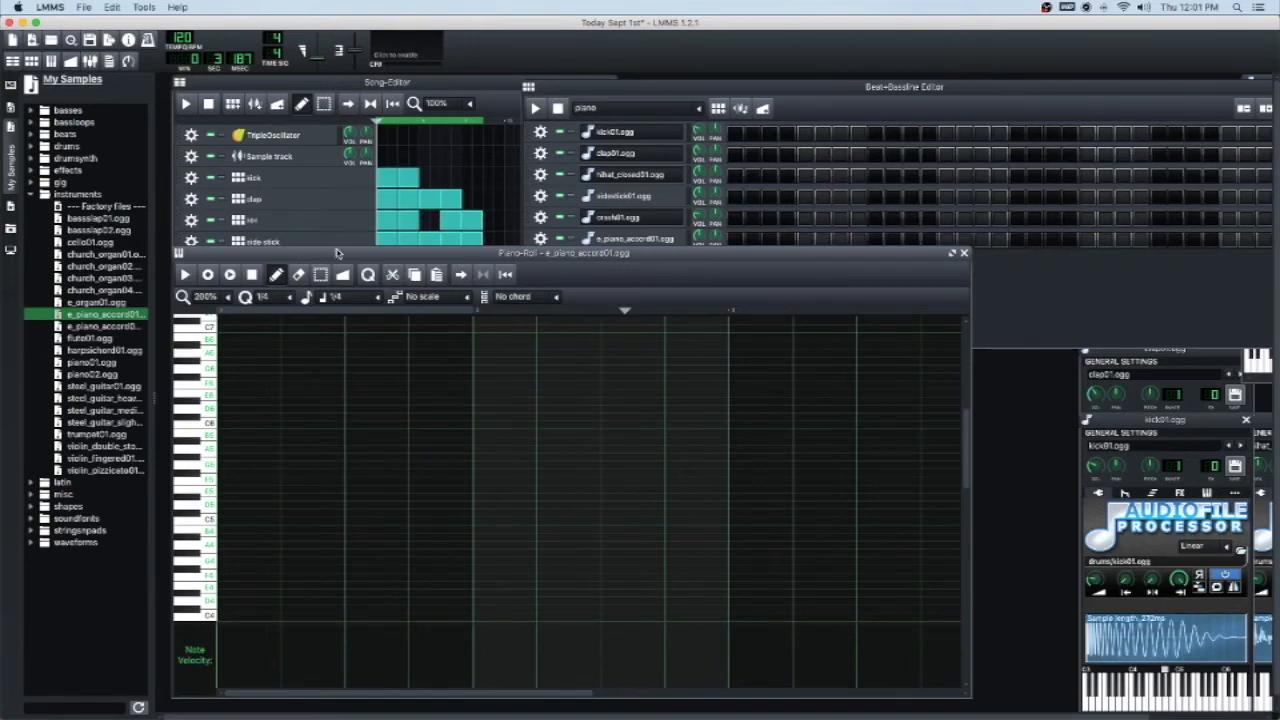
mouse_move(338, 256)
mouse_down()
mouse_move(350, 260)
mouse_move(339, 259)
mouse_up()
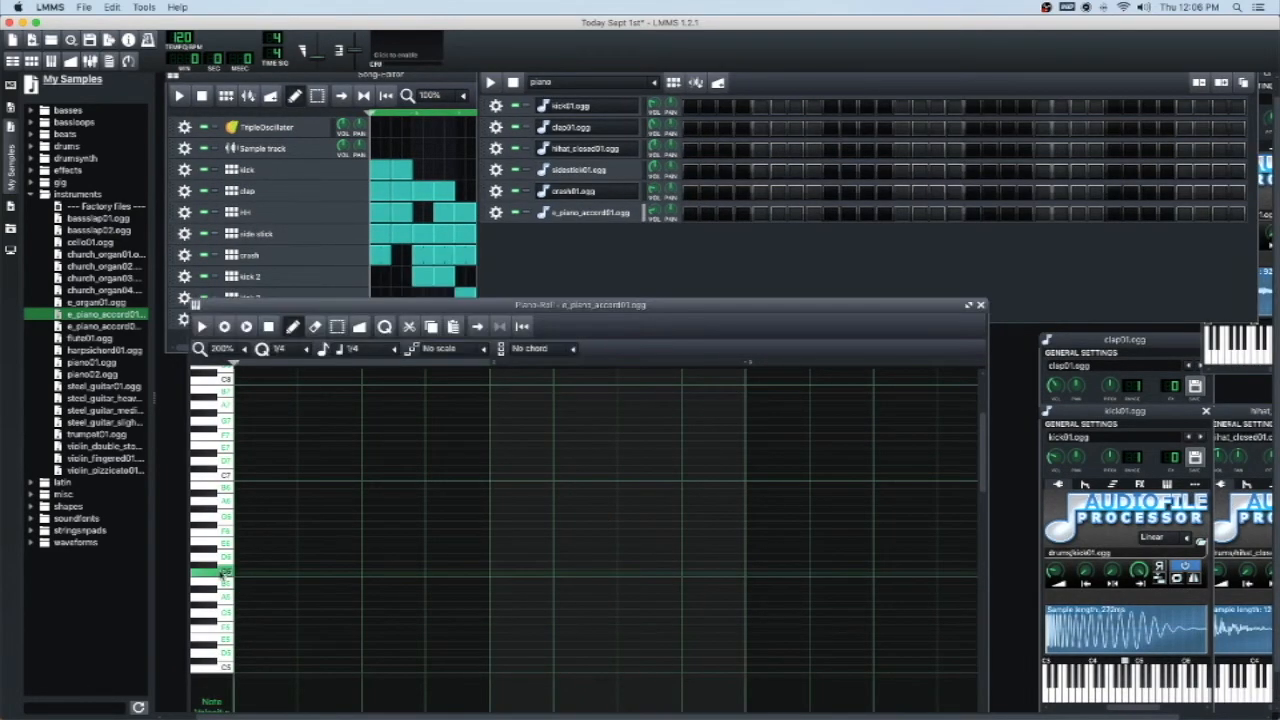
- Audition the C6, C5, C2 and C3 keys on the Piano-Roll keyboard to compare the electric piano's octaves
click(222, 572)
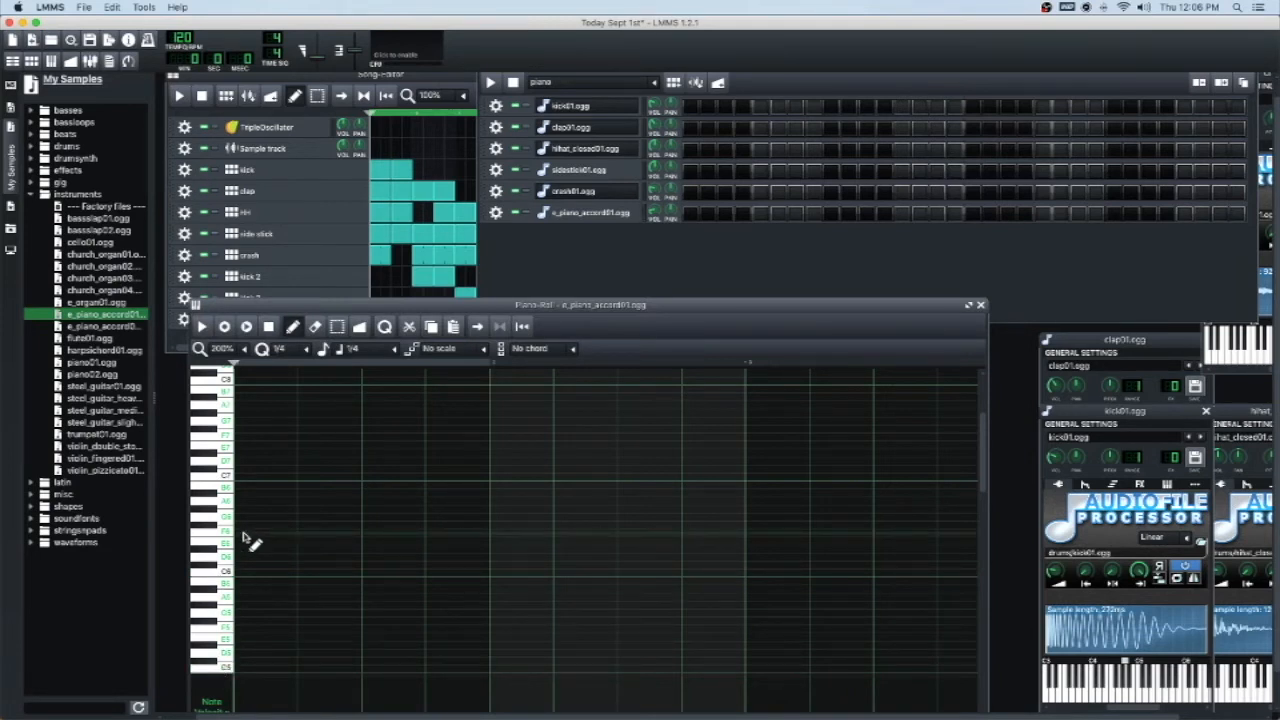
drag(986, 462, 989, 477)
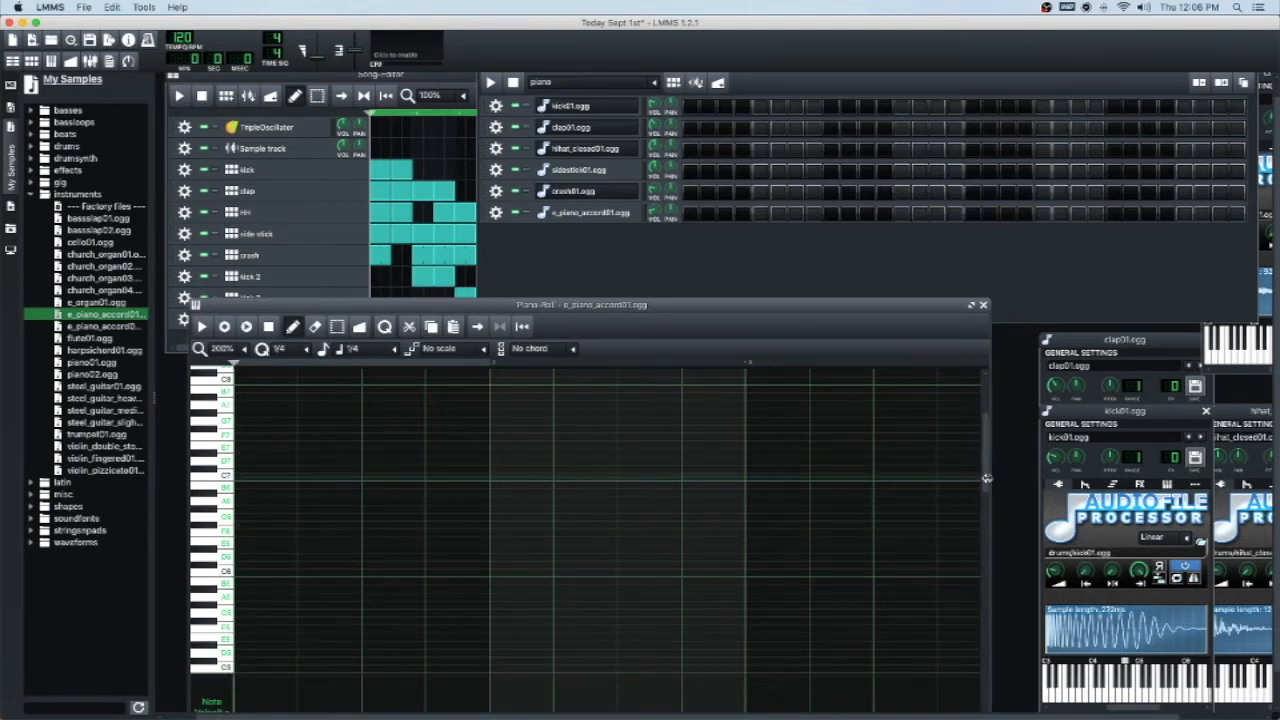
scroll(986, 475, down, 3)
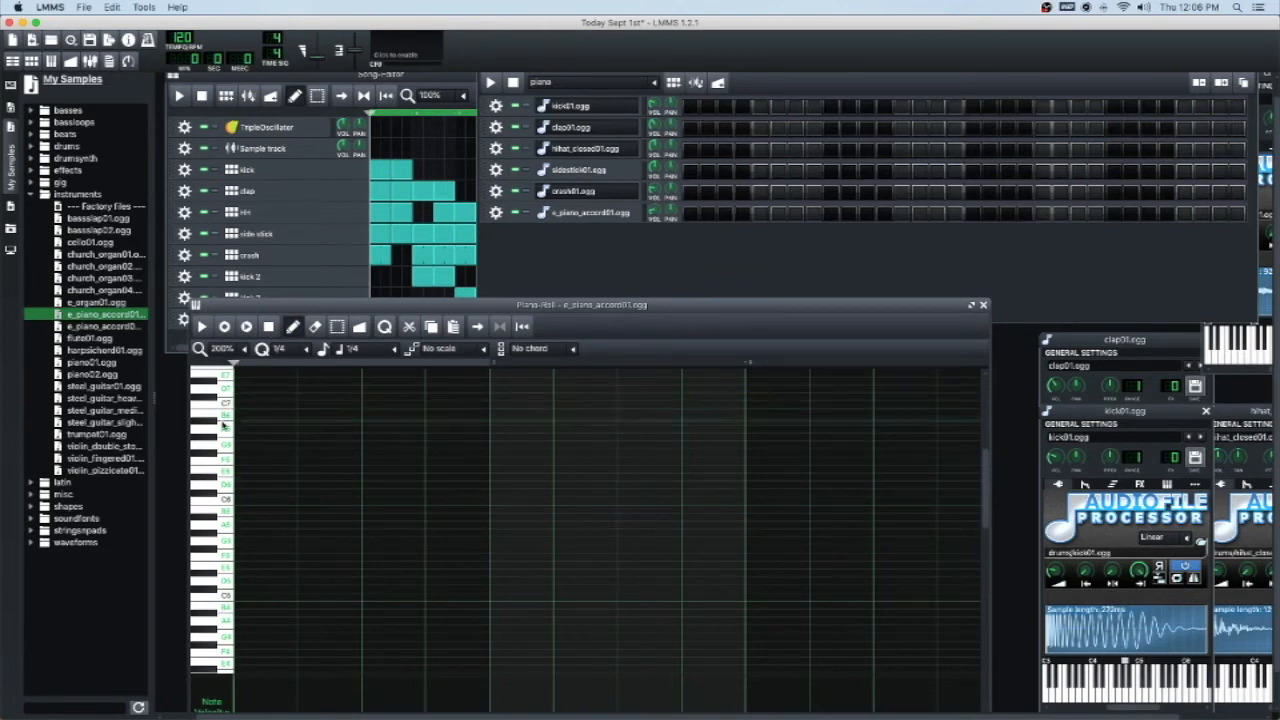
click(226, 597)
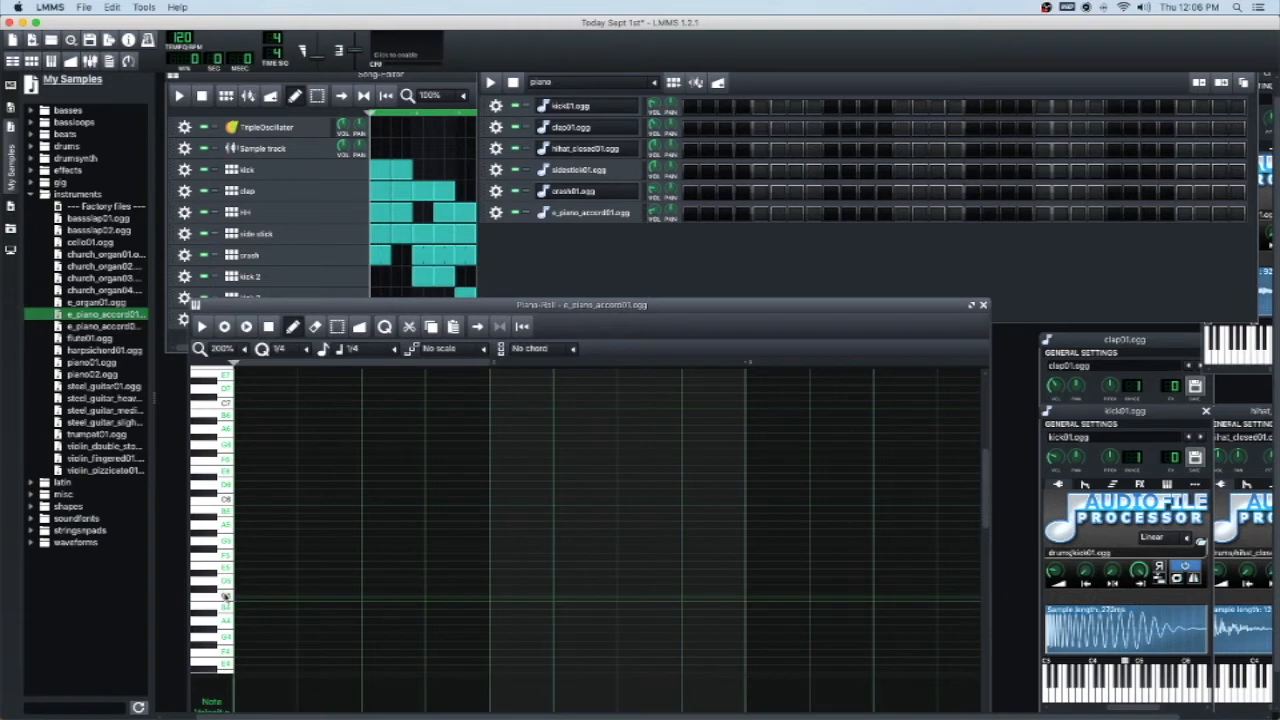
scroll(226, 597, up, 1)
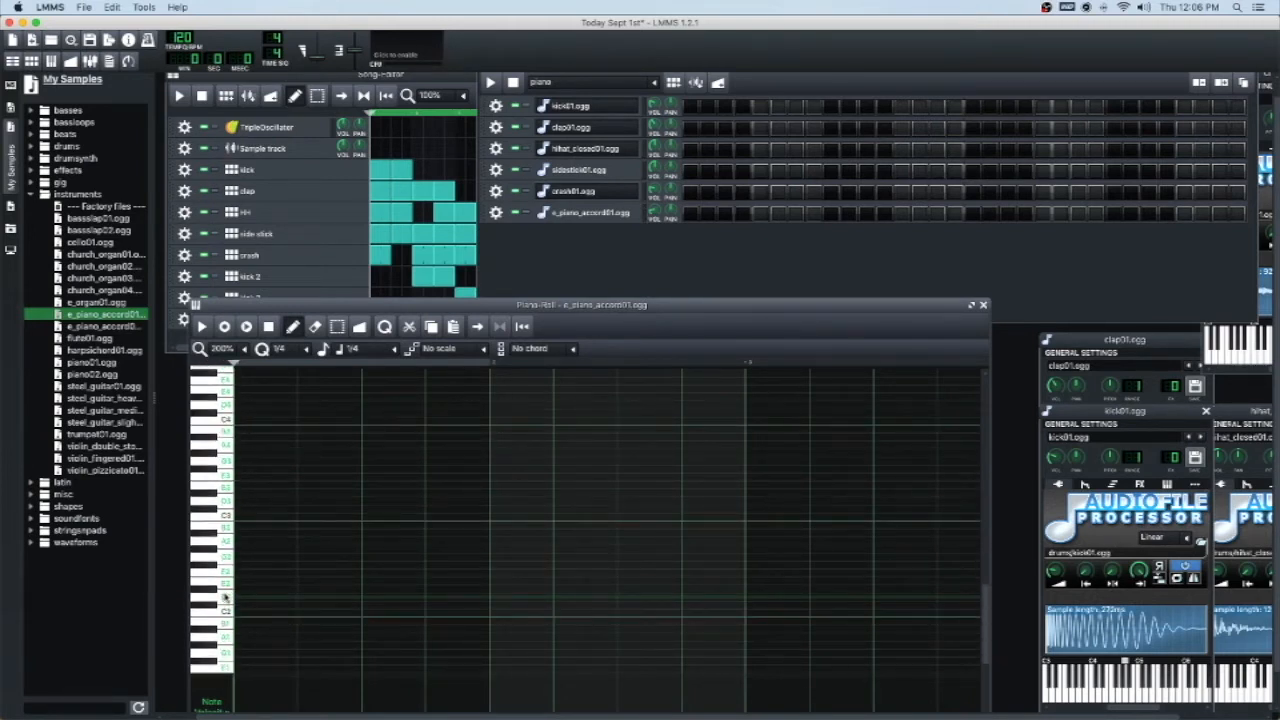
click(226, 614)
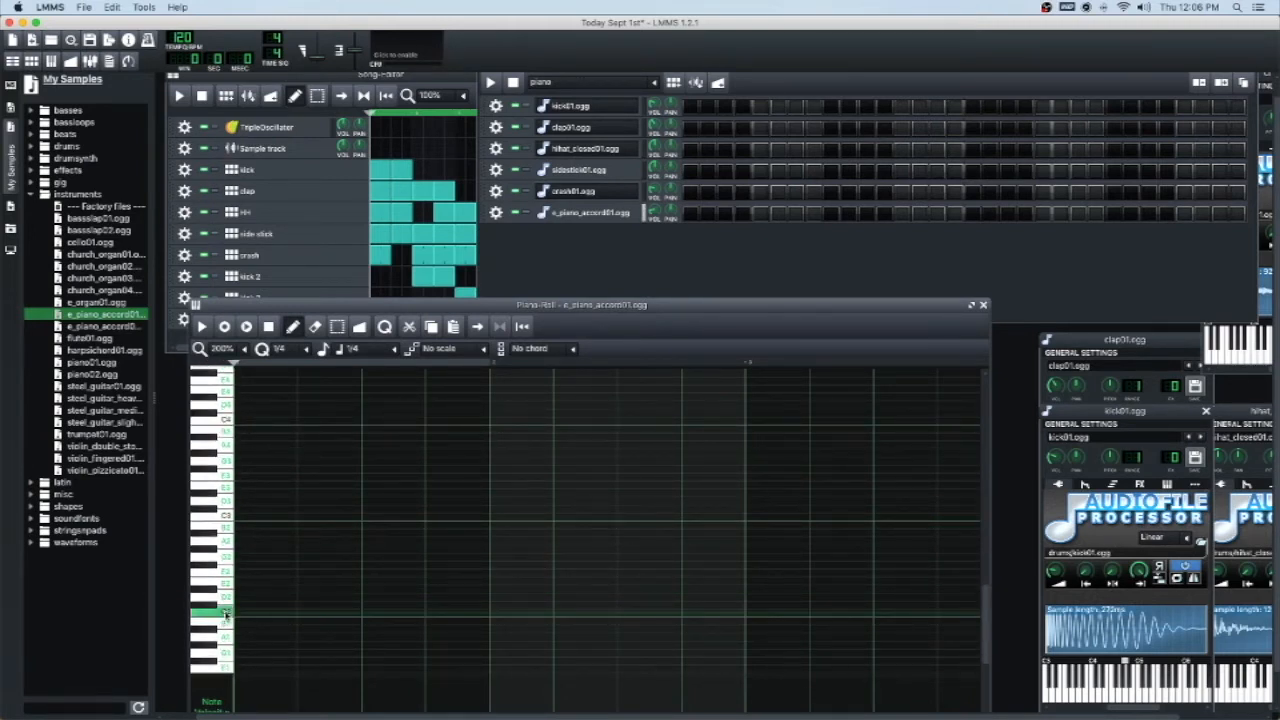
drag(226, 614, 228, 518)
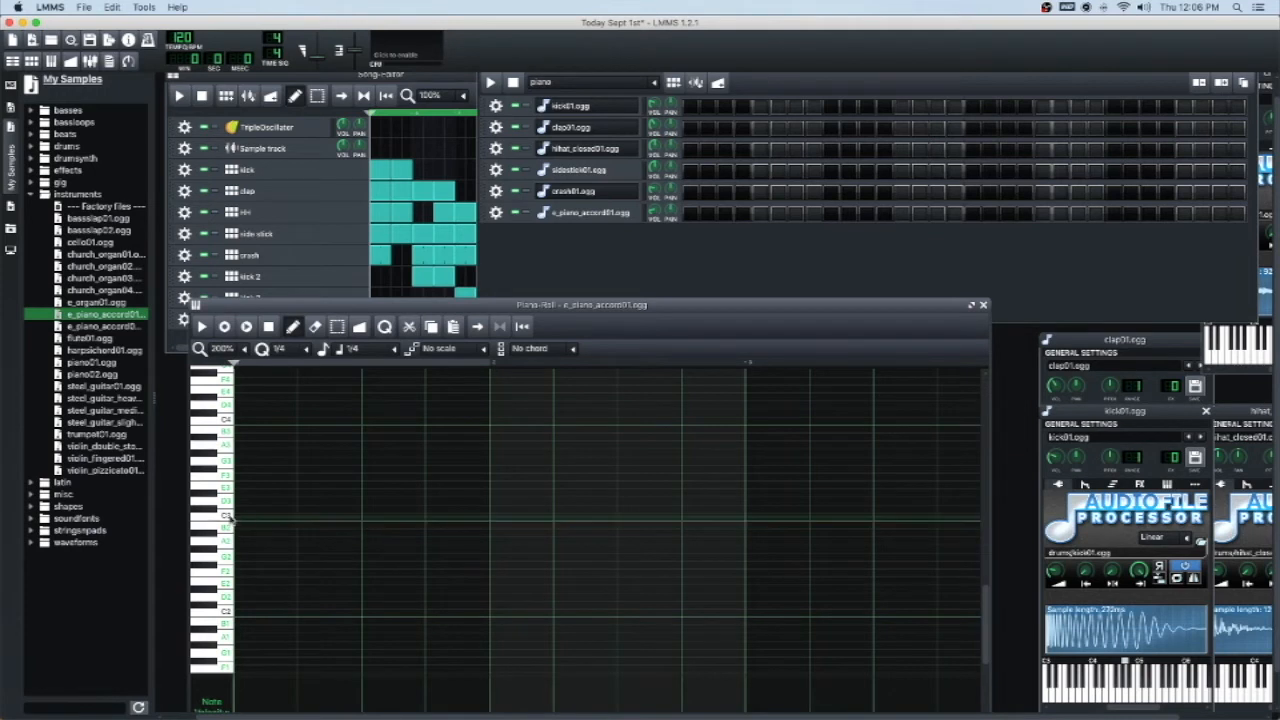
- Audition the C4 and C5 keys on the Piano-Roll keyboard
scroll(215, 455, down, 1)
scroll(215, 455, right, 1)
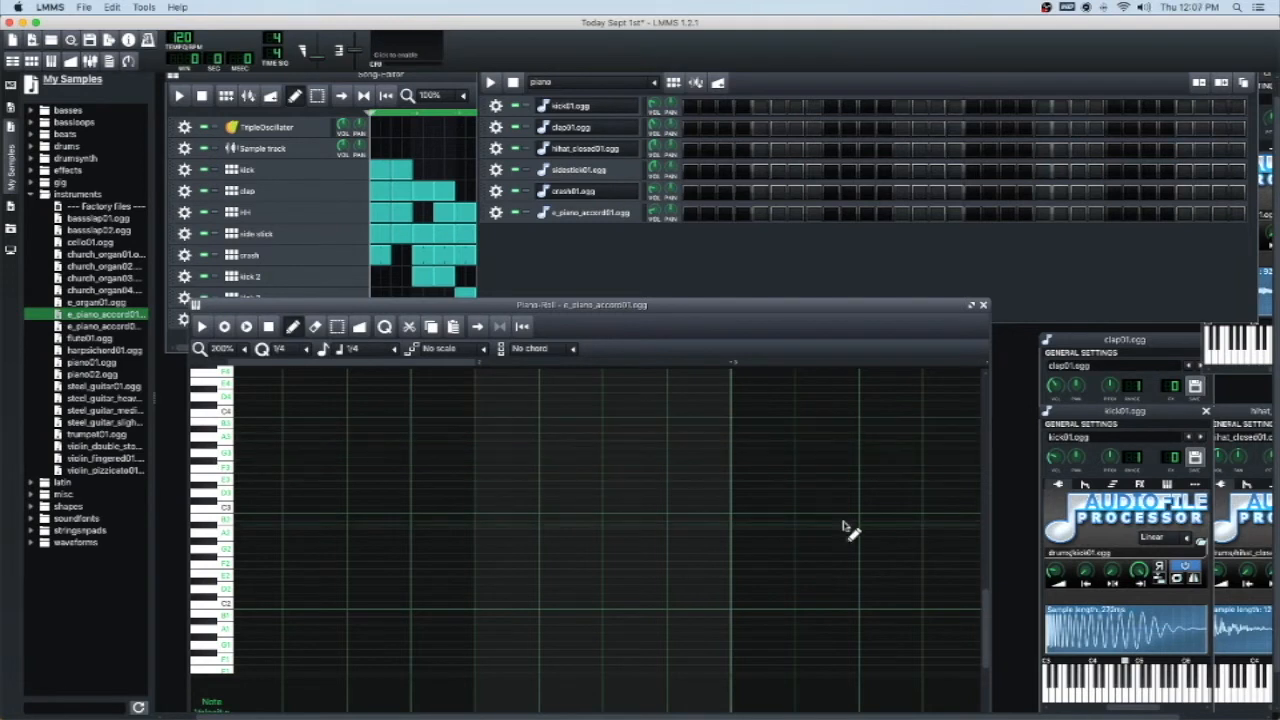
drag(990, 606, 987, 546)
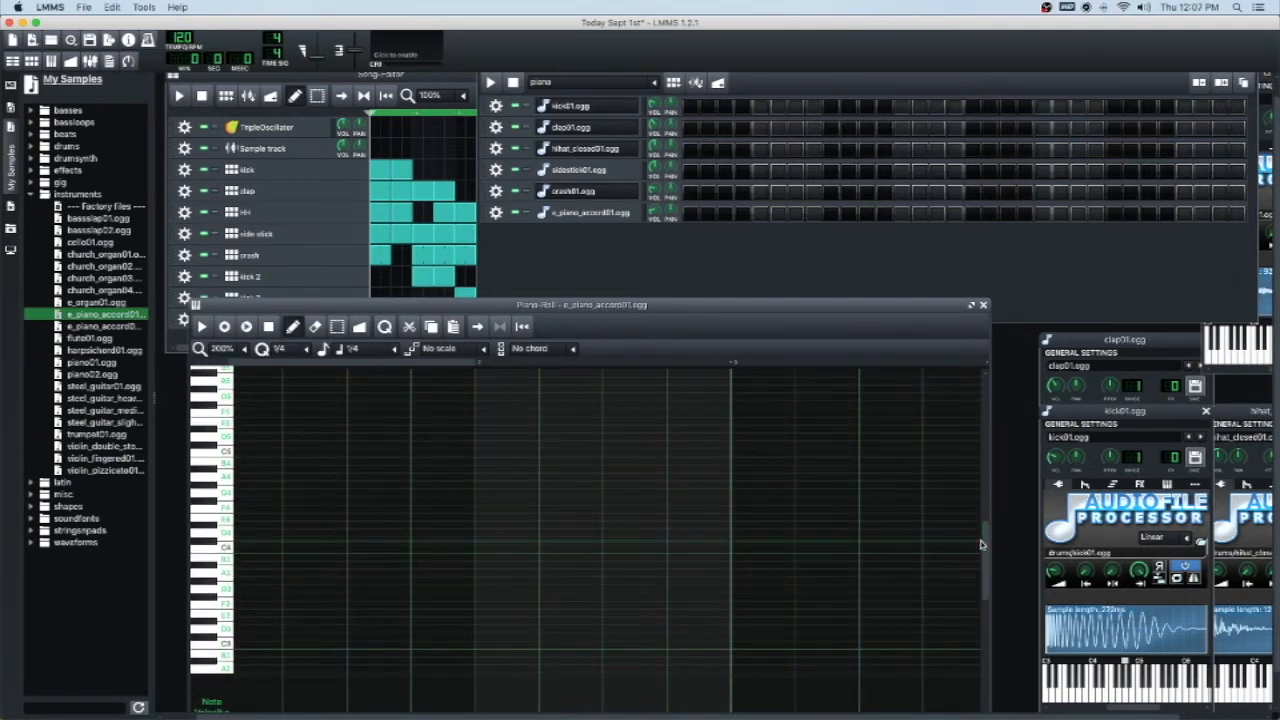
click(224, 549)
click(224, 453)
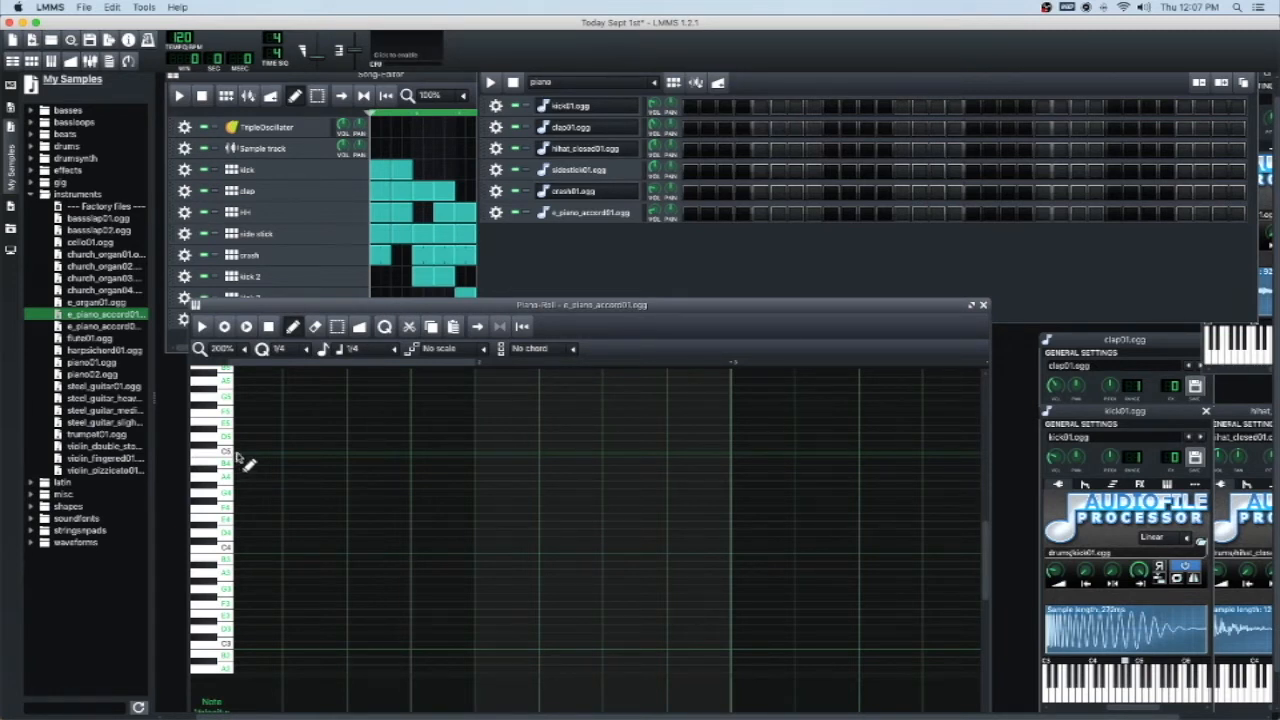
- Place four consecutive 1/4 notes on C5 to fill the first bar of the e_piano_accord01.ogg pattern
click(240, 456)
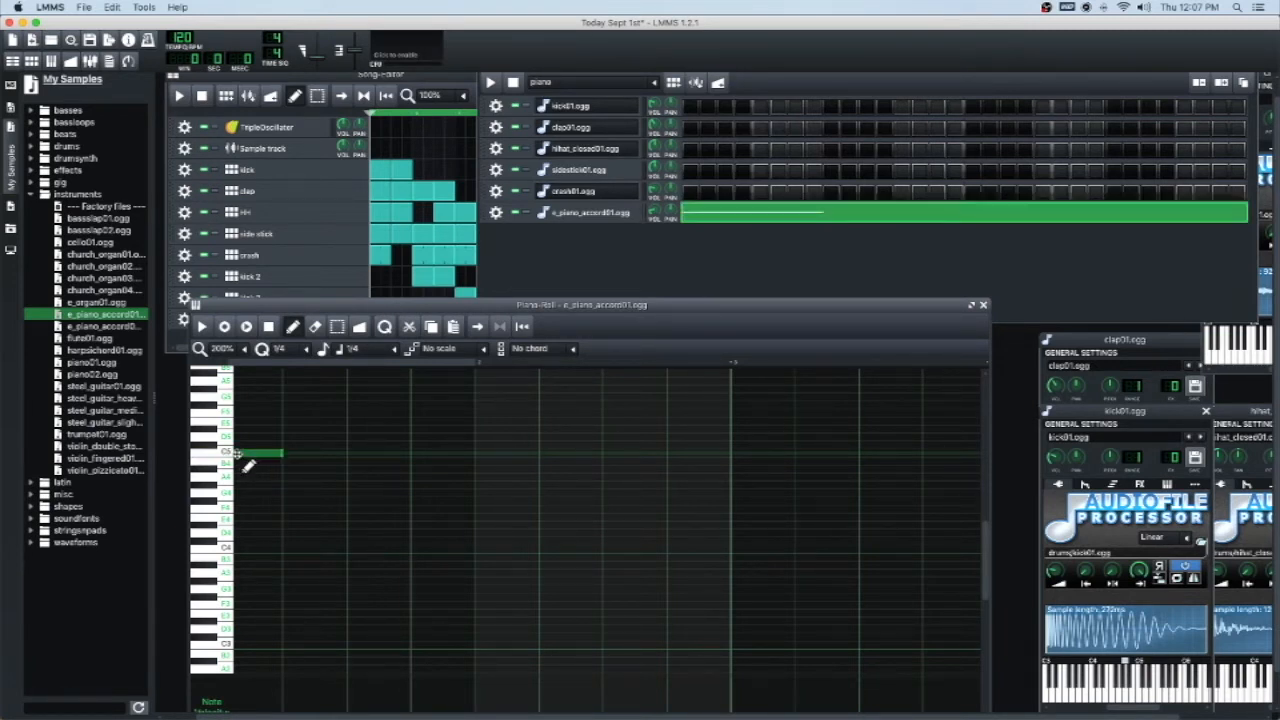
drag(237, 455, 428, 461)
- Add a piano segment half as long as the first kick block at the start of the Song-Editor's piano track and play it back
drag(417, 306, 425, 385)
click(386, 330)
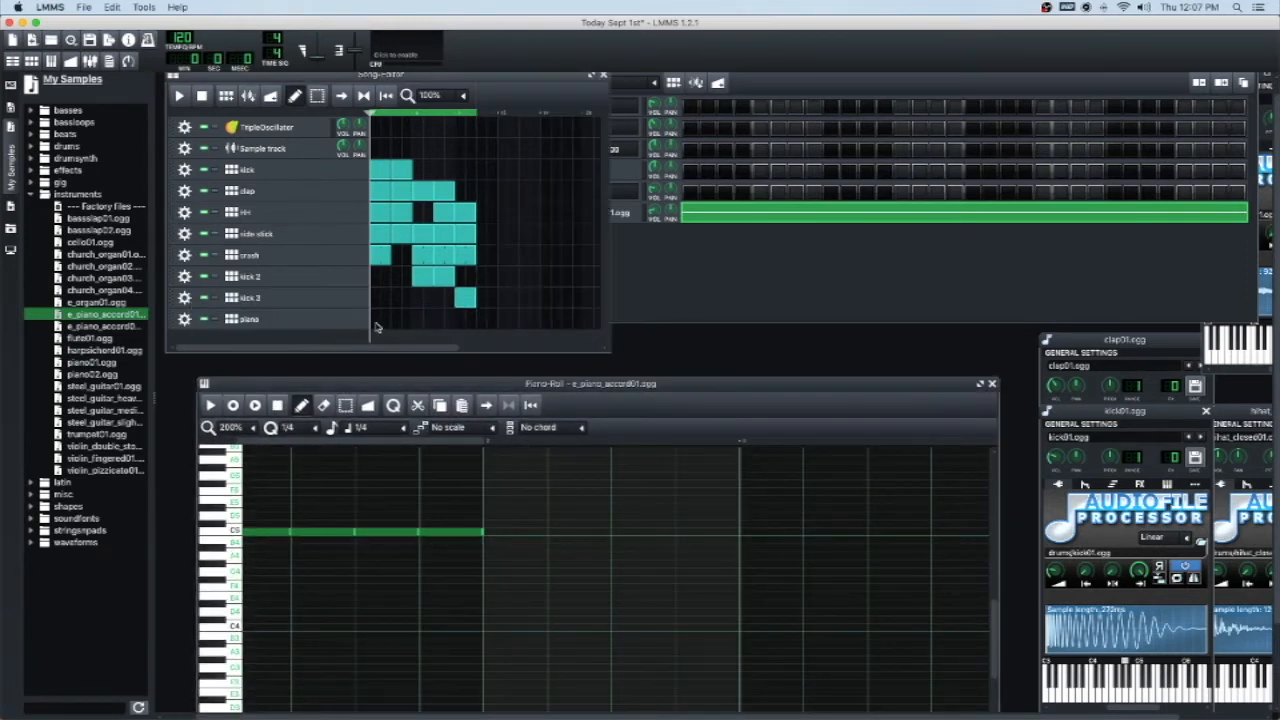
click(379, 320)
drag(386, 318, 378, 325)
click(179, 96)
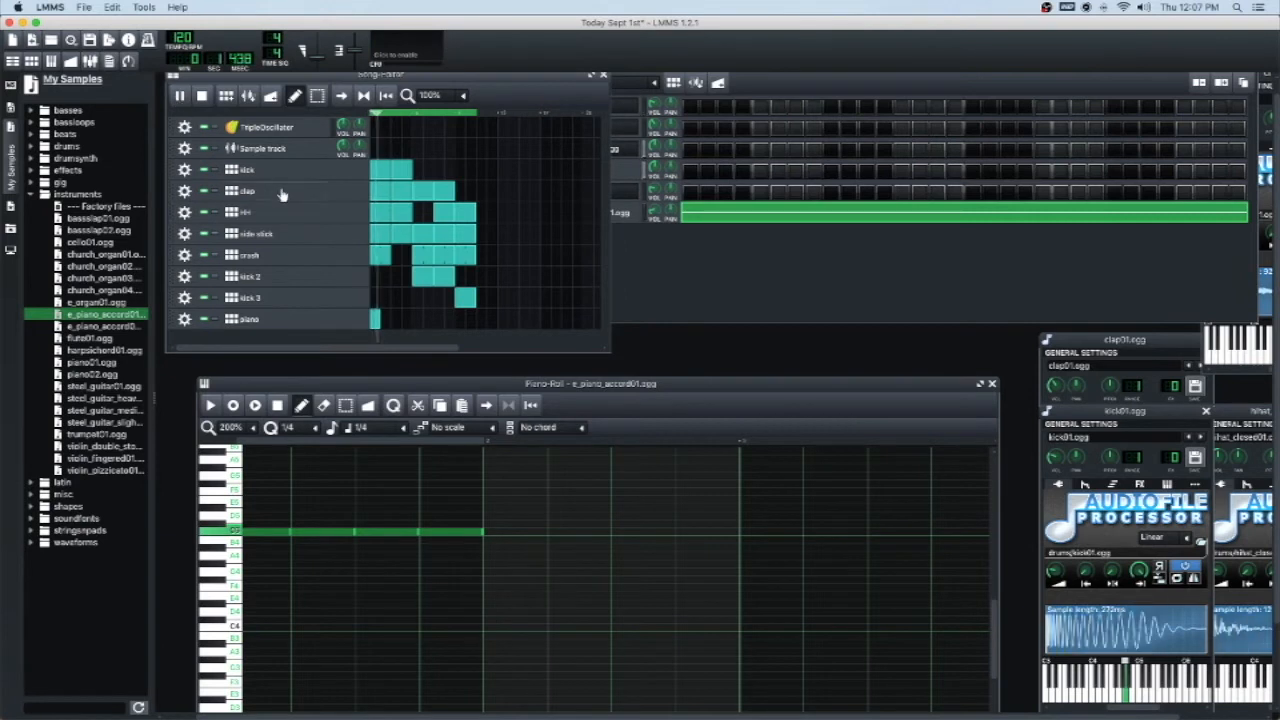
key(space)
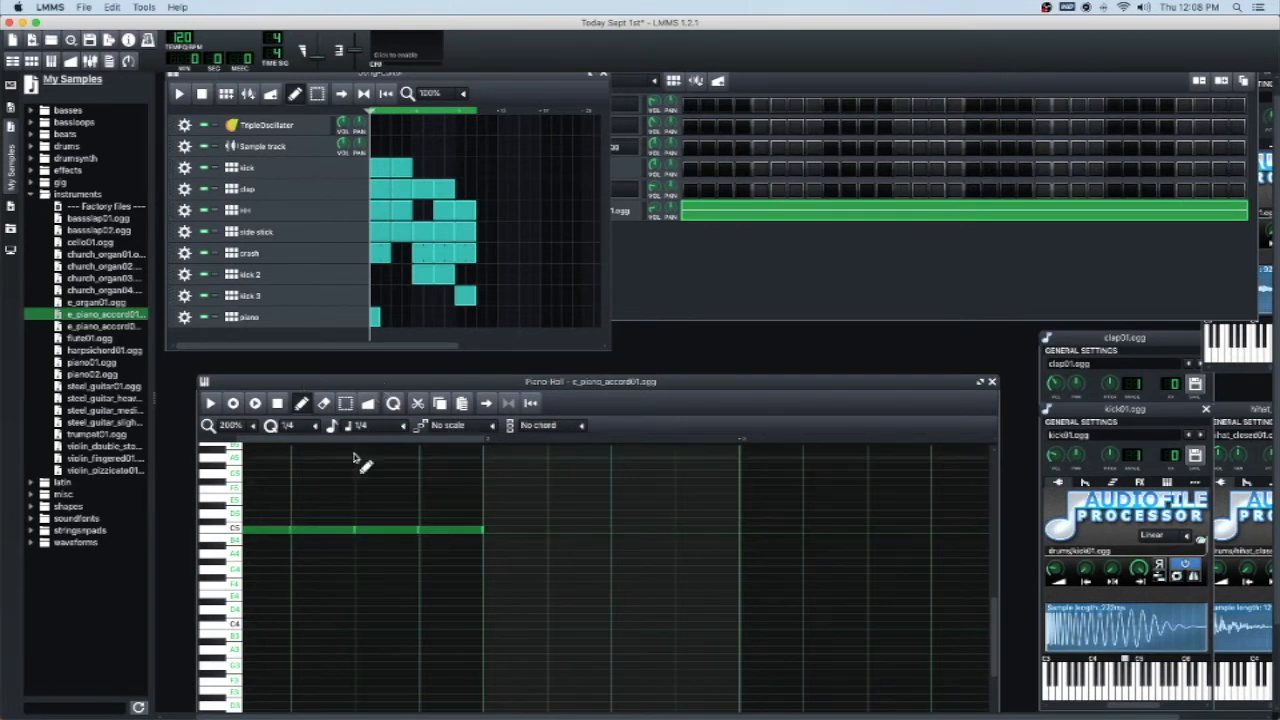
- Extend the piano part in the Song-Editor to the length of the first kick block and play the song
scroll(309, 554, left, 1)
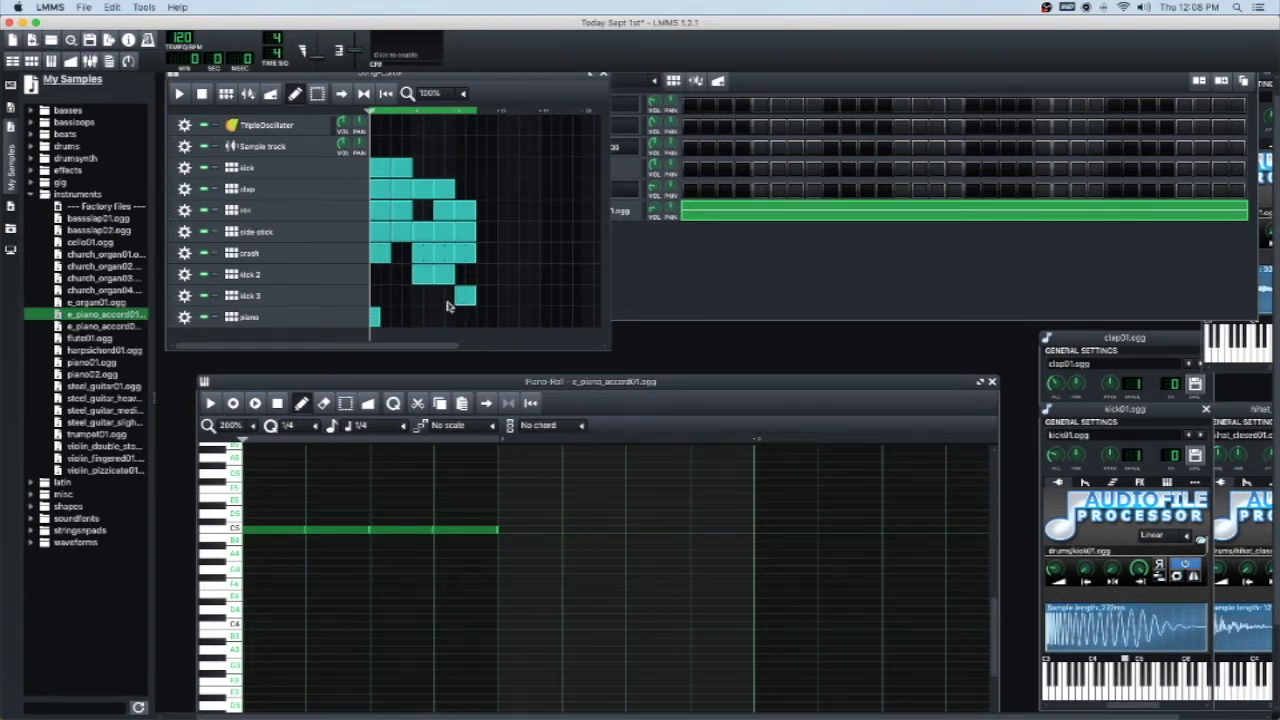
click(383, 318)
click(179, 93)
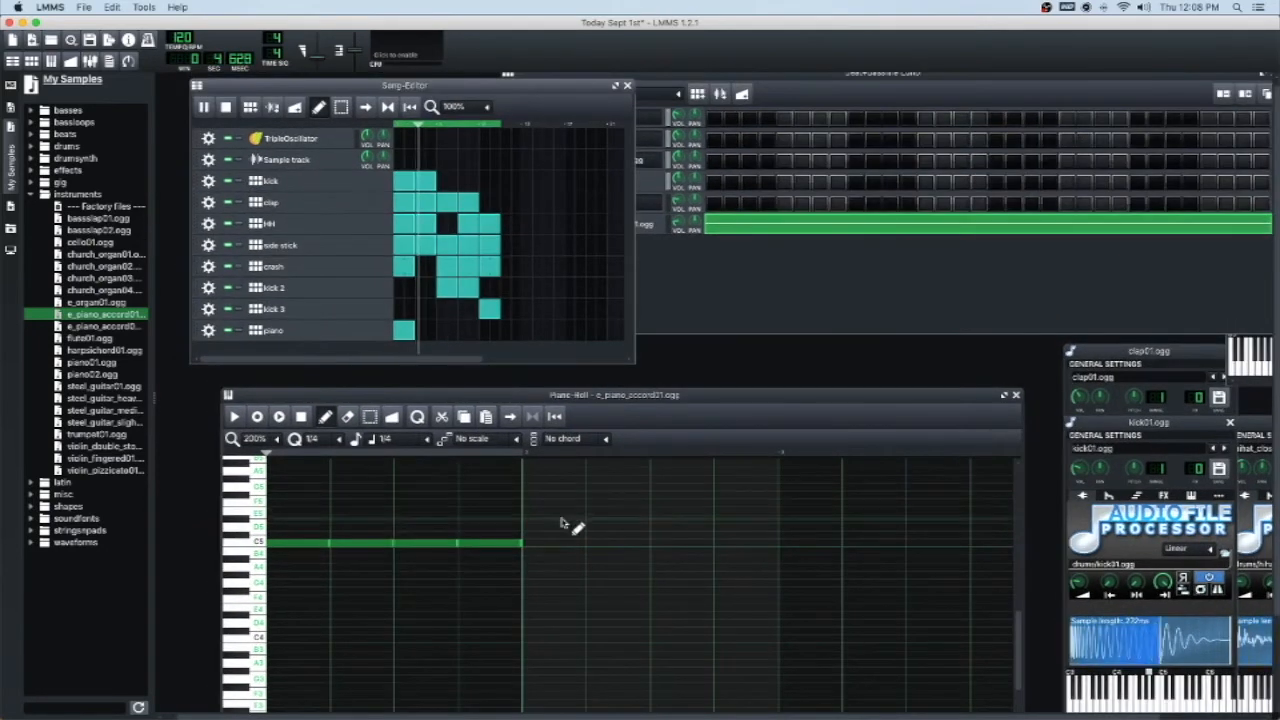
- Stop the song and add four consecutive 1/4 notes on C5 to fill the second bar of the e_piano_accord01.ogg pattern
click(225, 107)
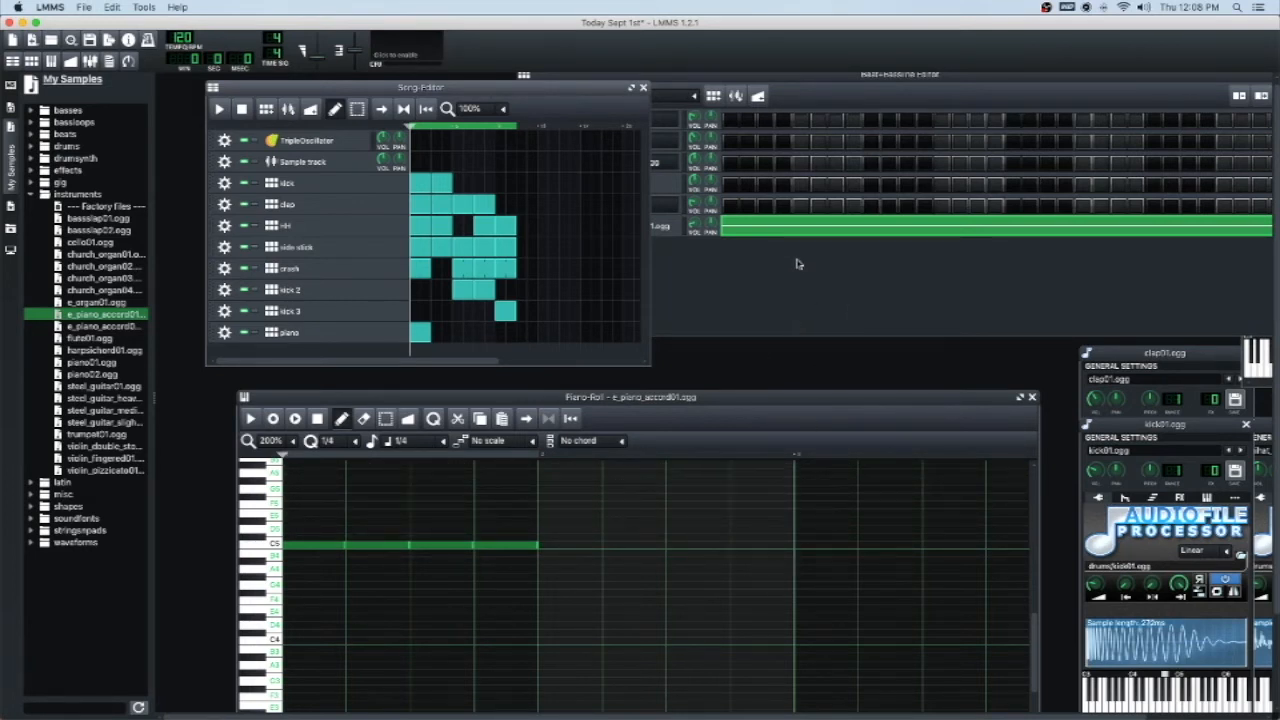
click(939, 88)
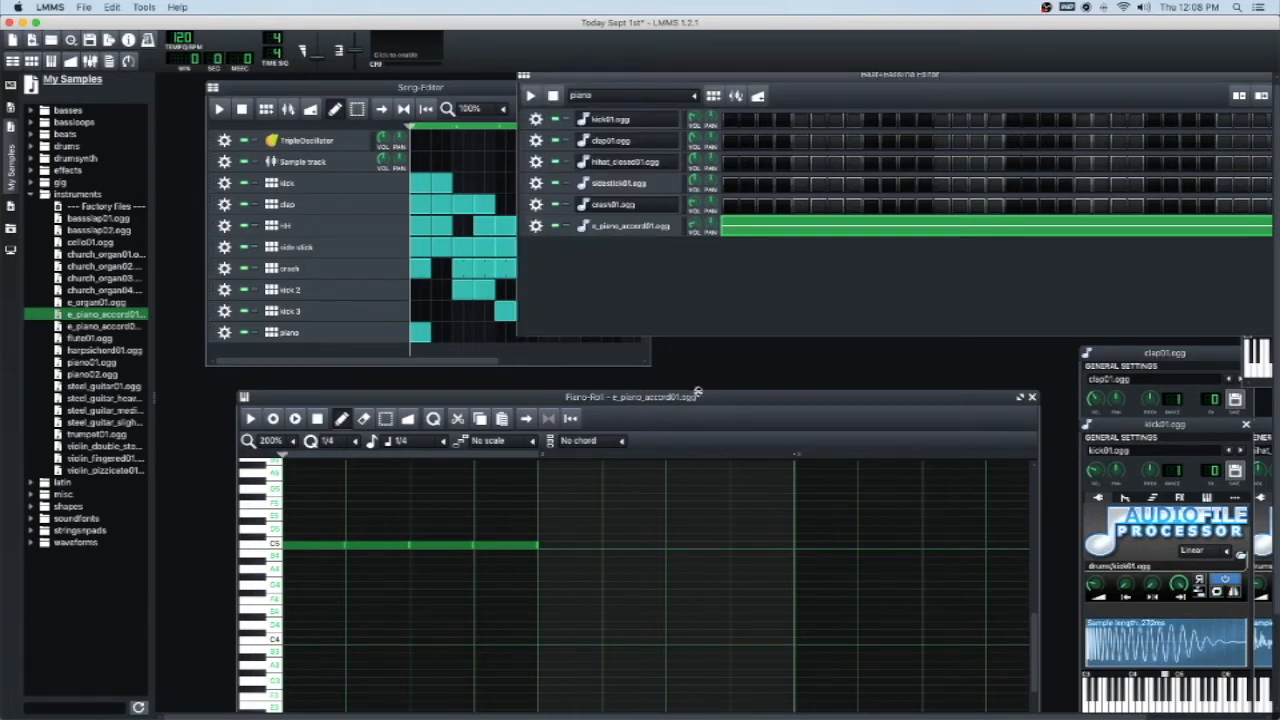
drag(697, 391, 703, 382)
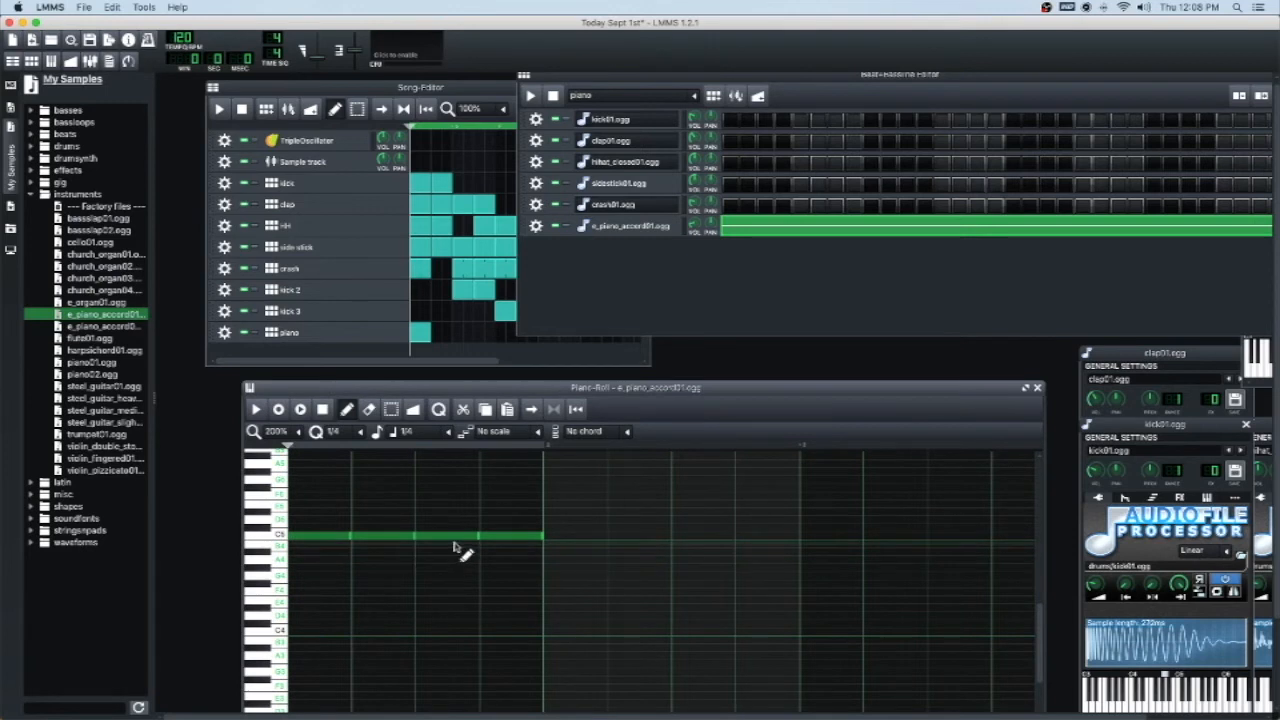
click(549, 537)
click(623, 537)
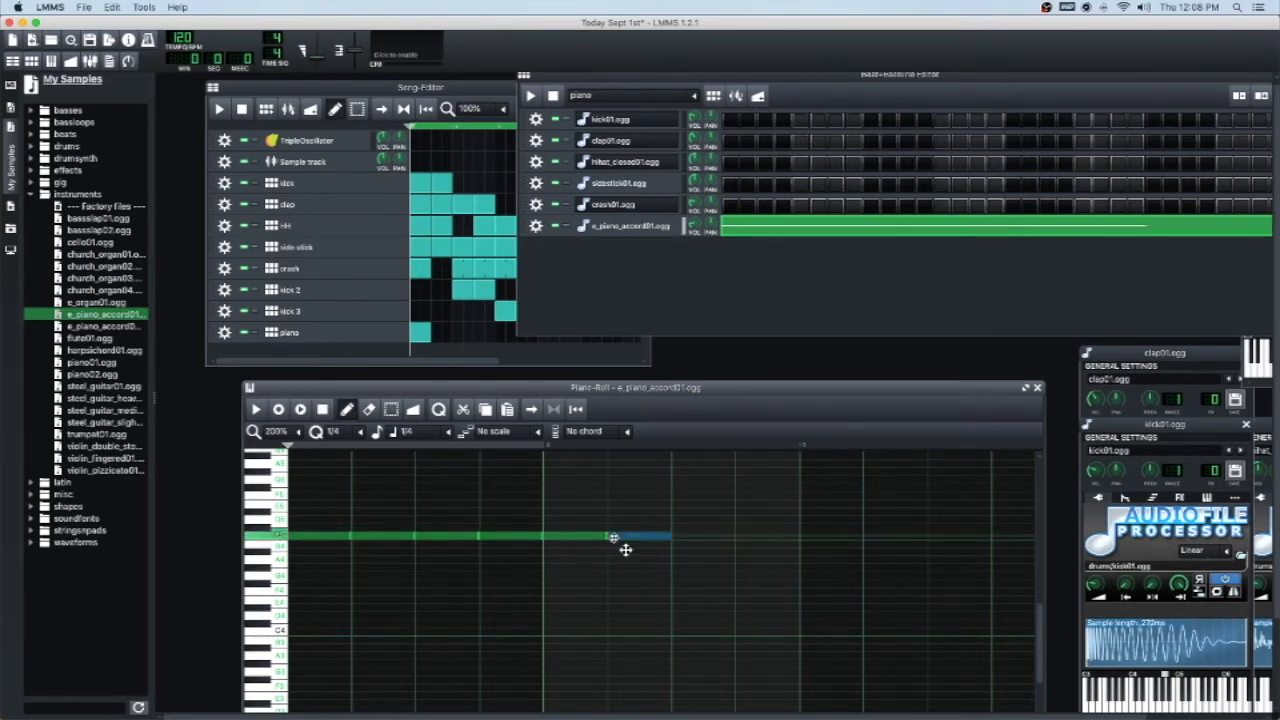
click(690, 537)
click(738, 538)
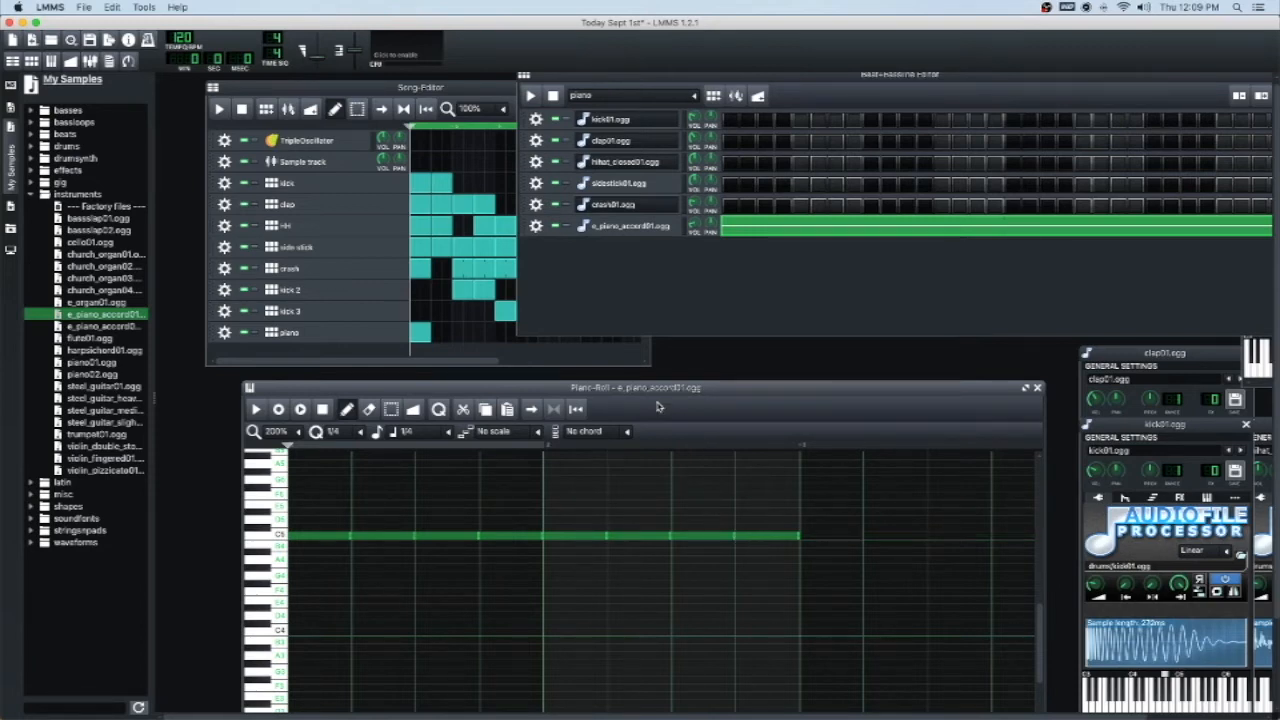
- Position the Piano-Roll window just below the Song-Editor and play the song
drag(640, 393, 598, 354)
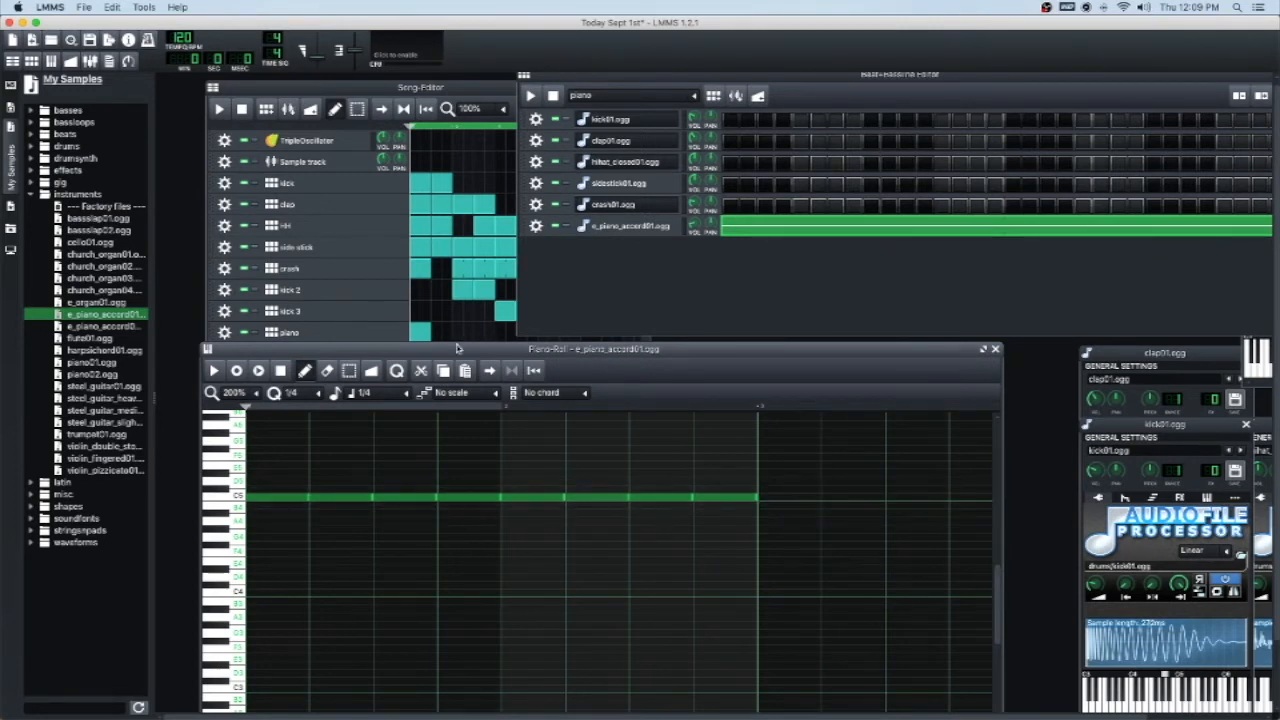
drag(457, 348, 453, 385)
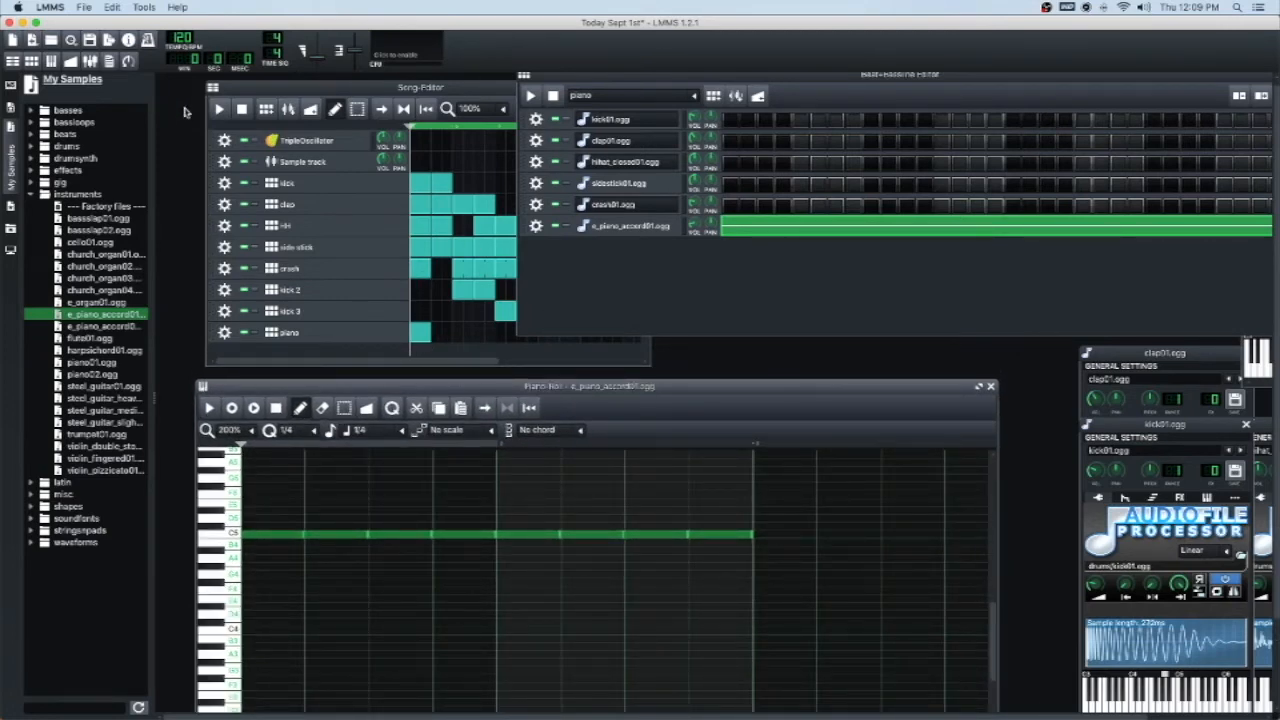
click(222, 110)
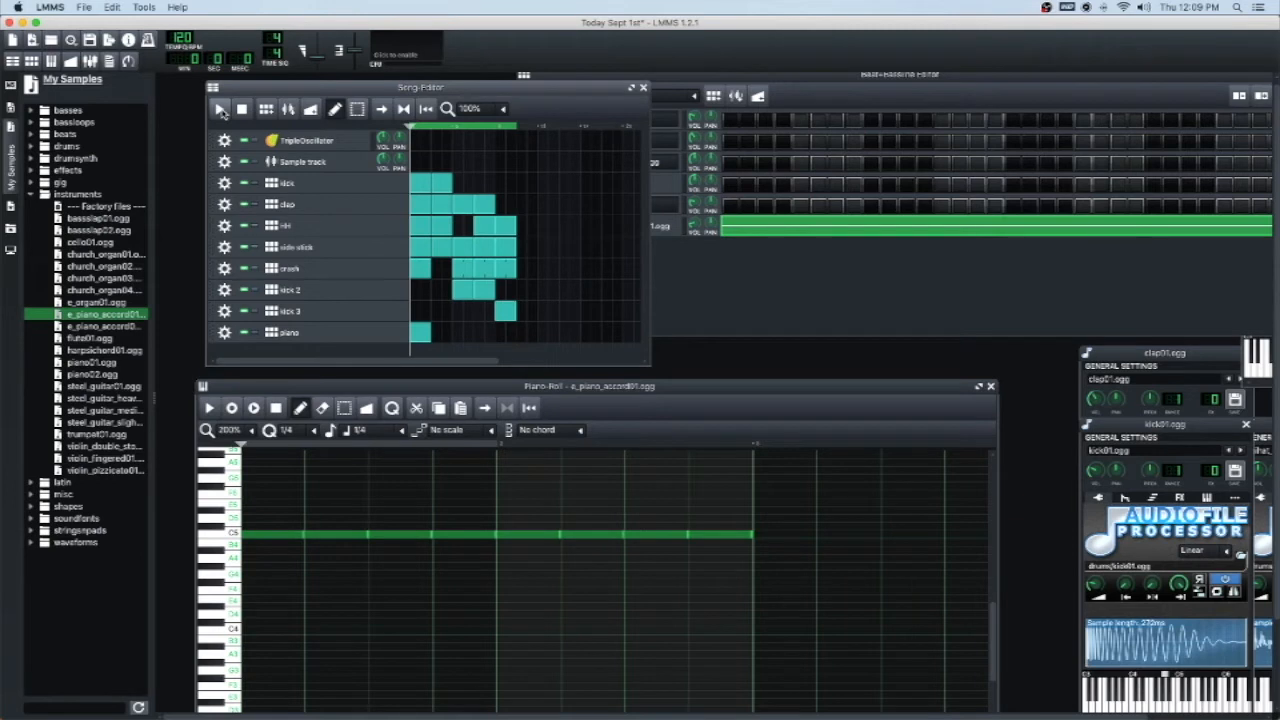
click(222, 112)
drag(319, 58, 321, 62)
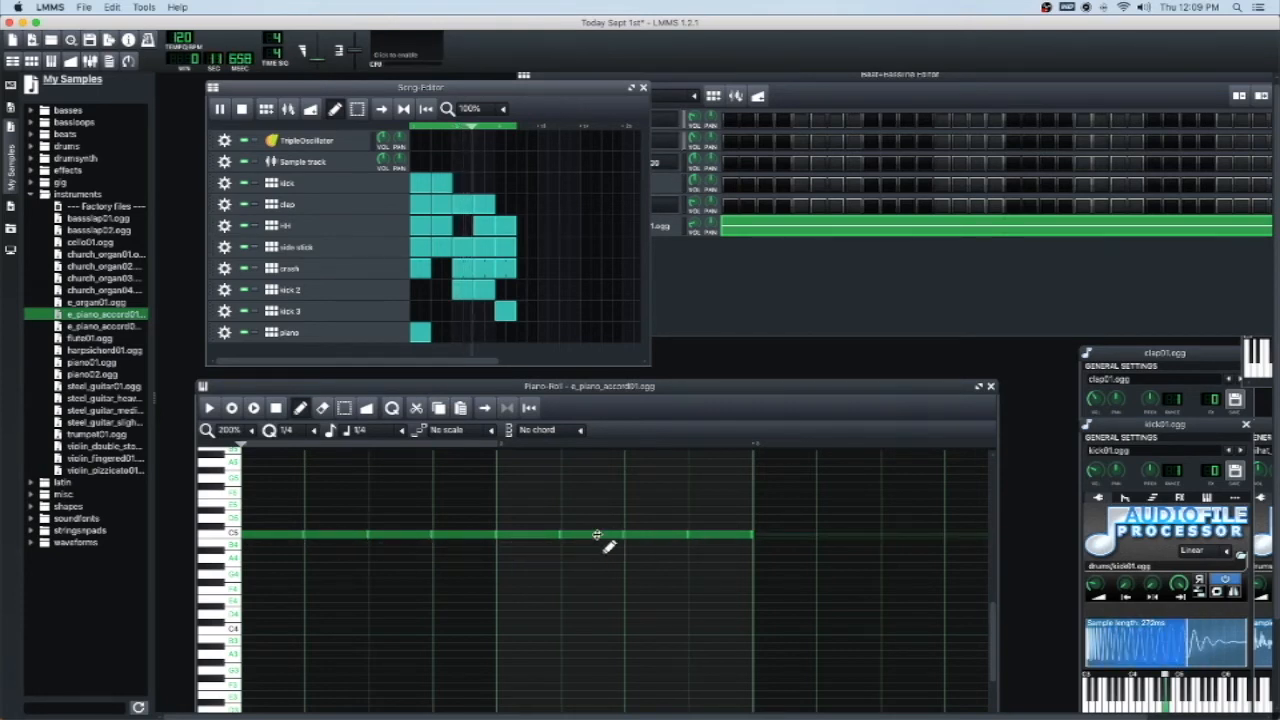
- Raise the first bar's second note to G5 and its third note to F5, and play the song back
click(320, 535)
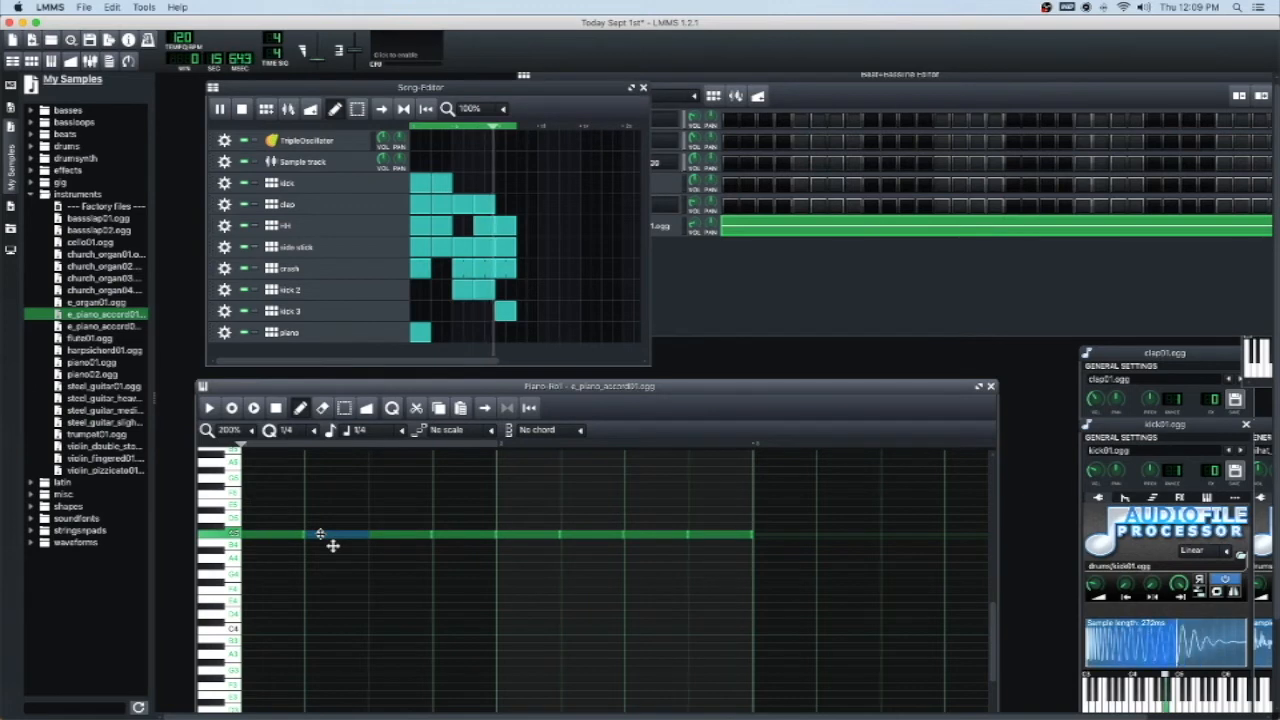
drag(320, 535, 316, 479)
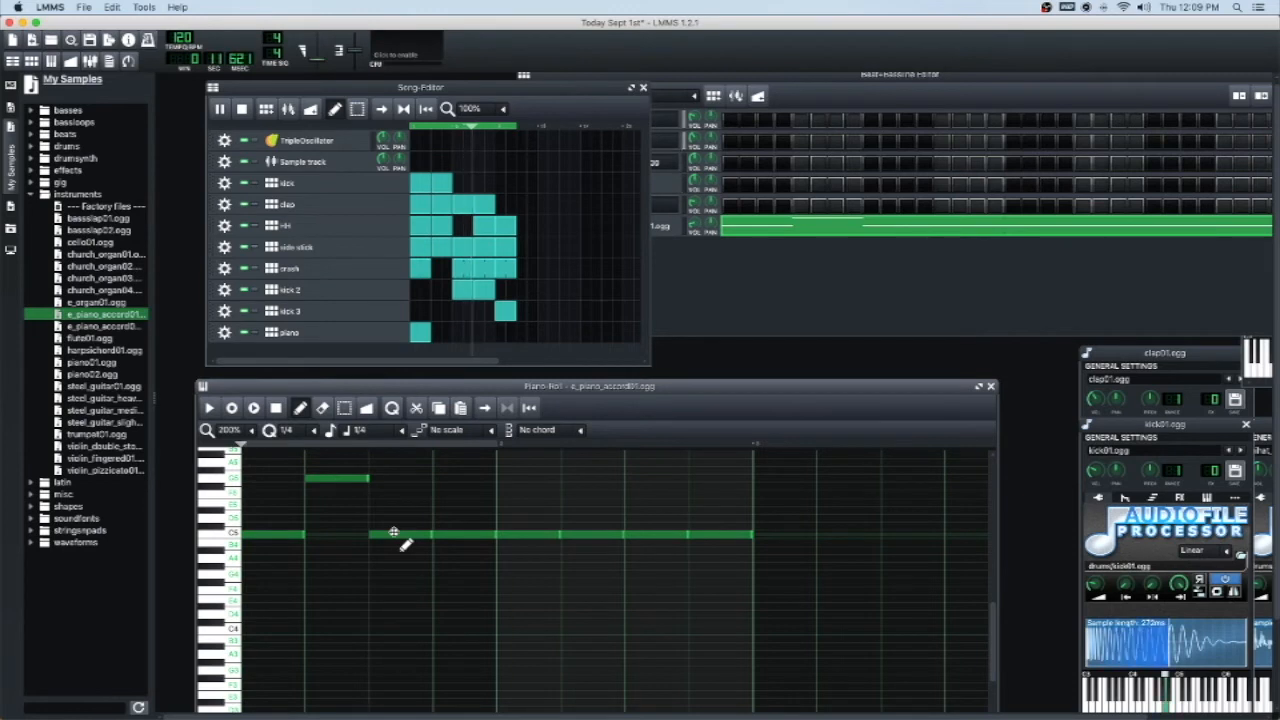
drag(393, 532, 386, 491)
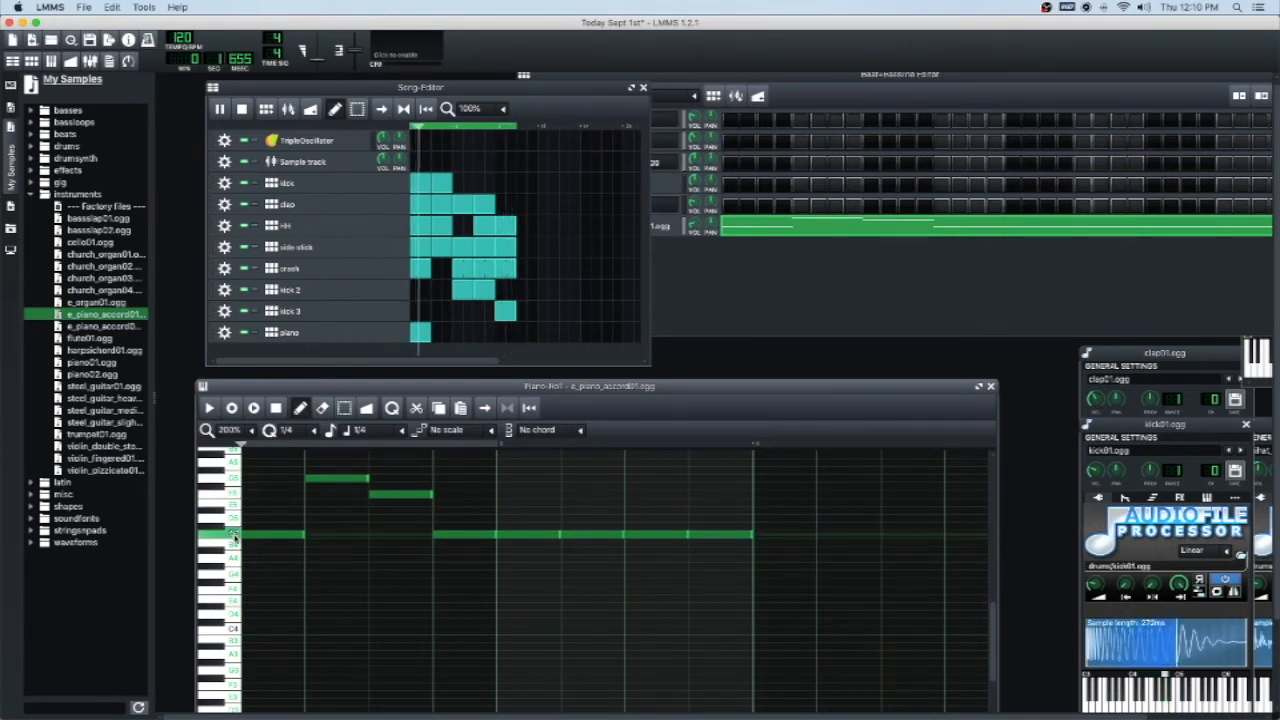
key(space)
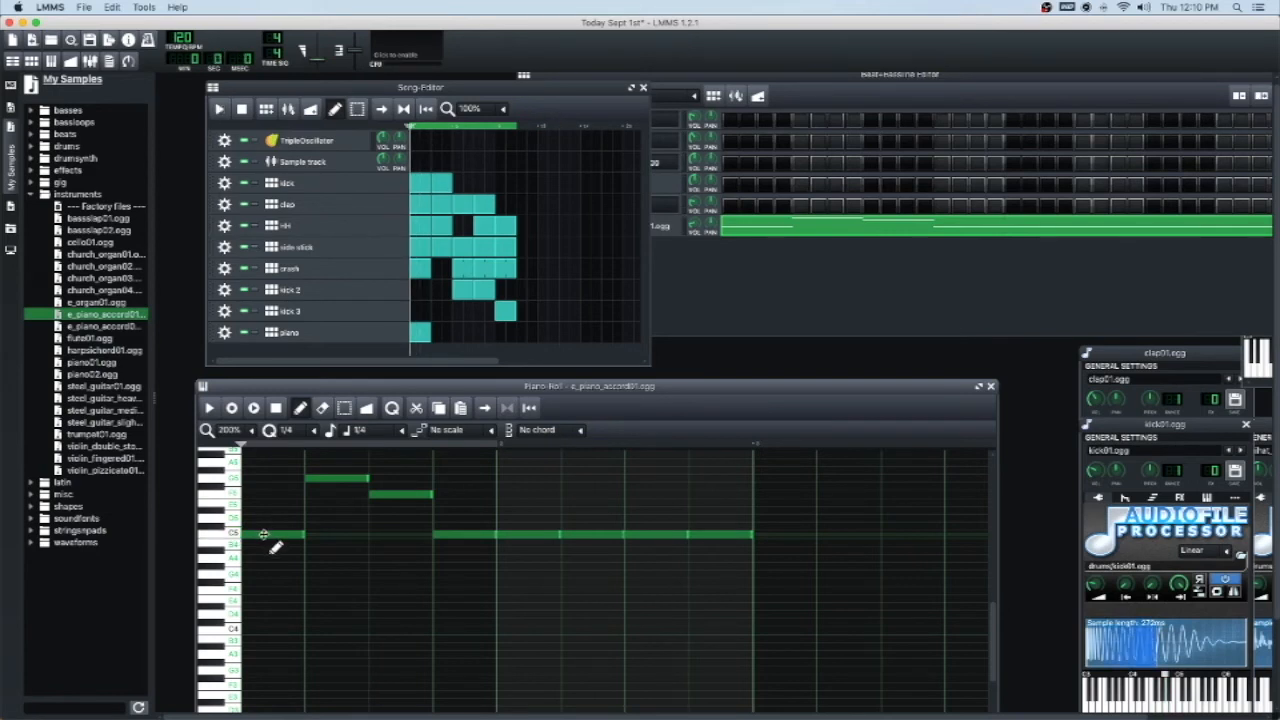
drag(263, 535, 234, 540)
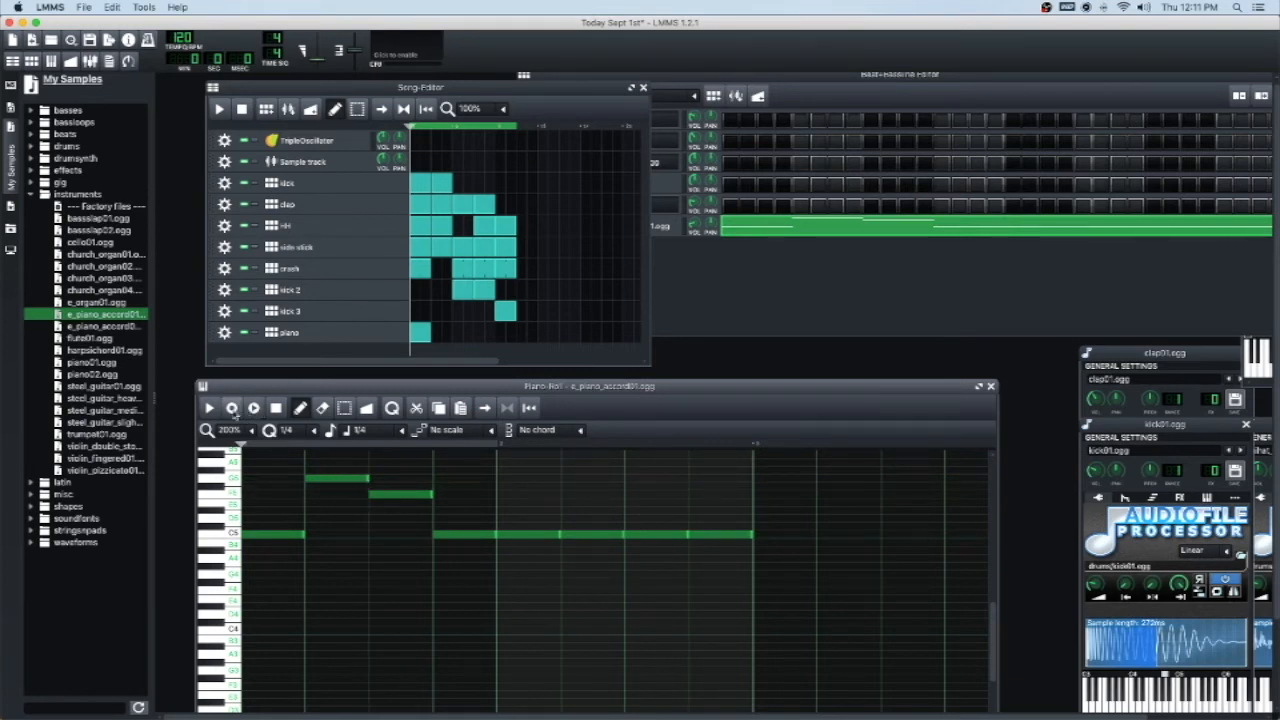
click(219, 109)
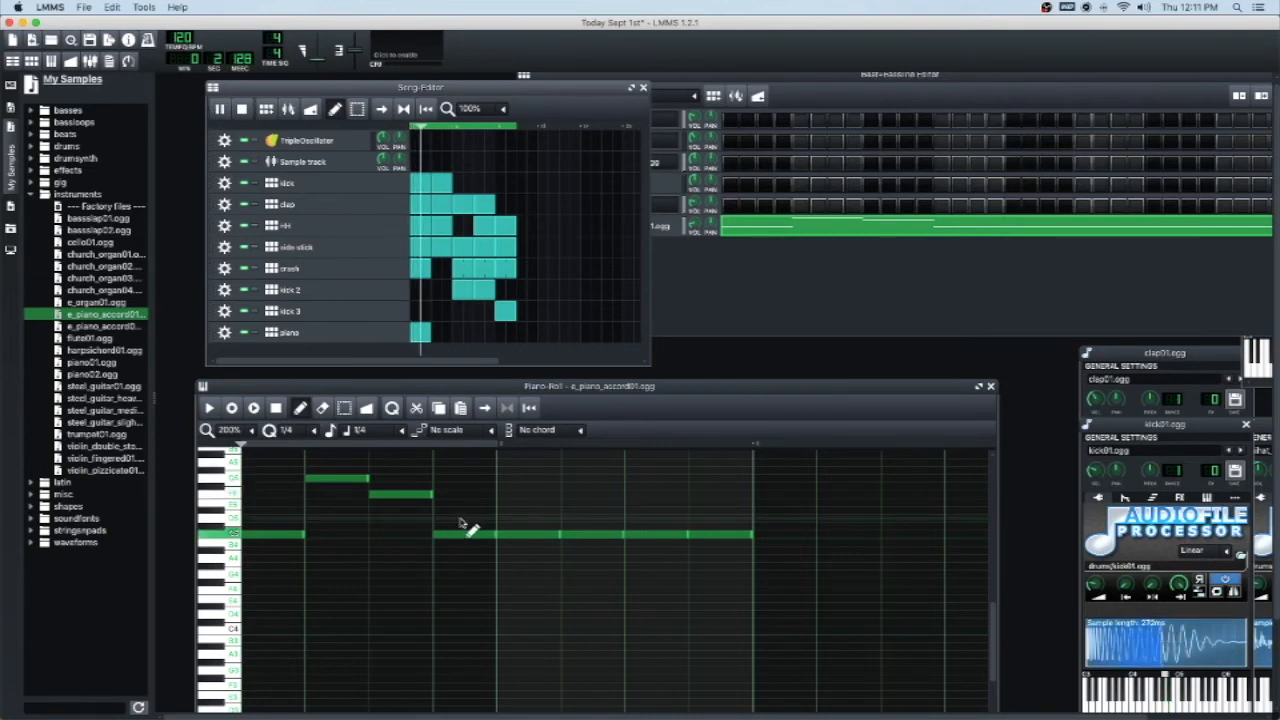
key(space)
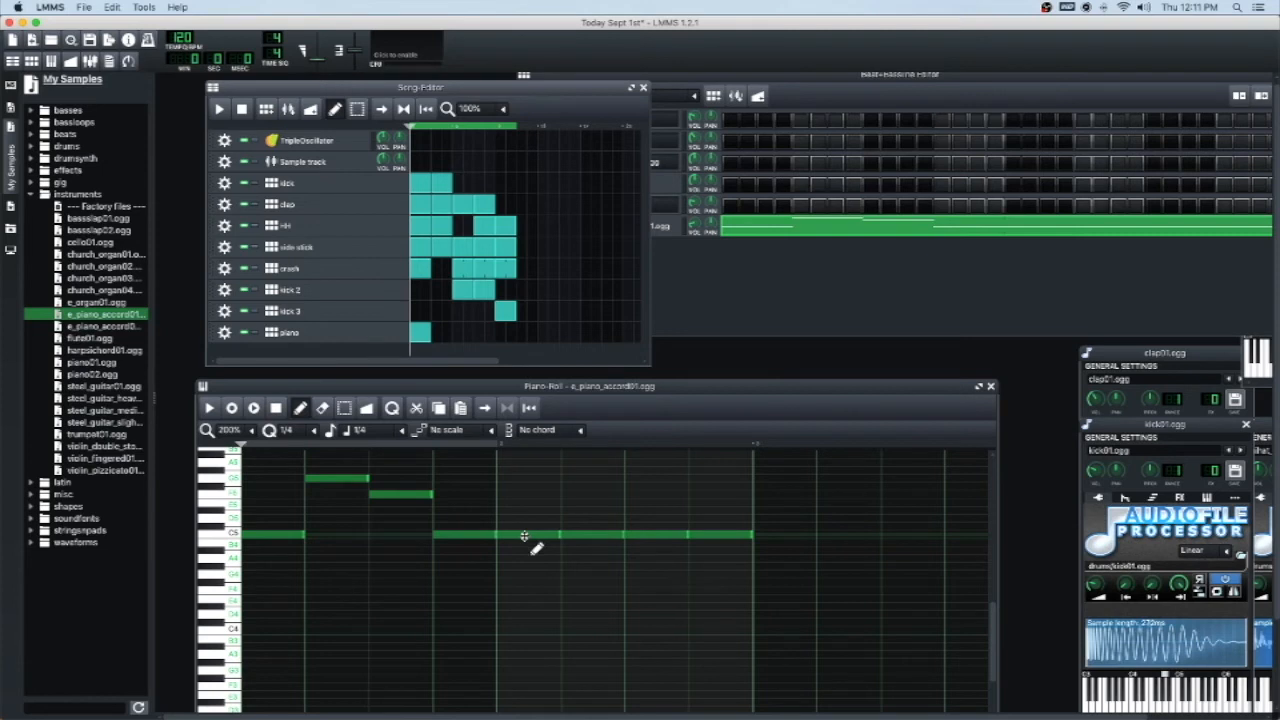
- Raise the second bar's first three notes to F5, G5 and E5, and play the song back
drag(524, 537, 531, 498)
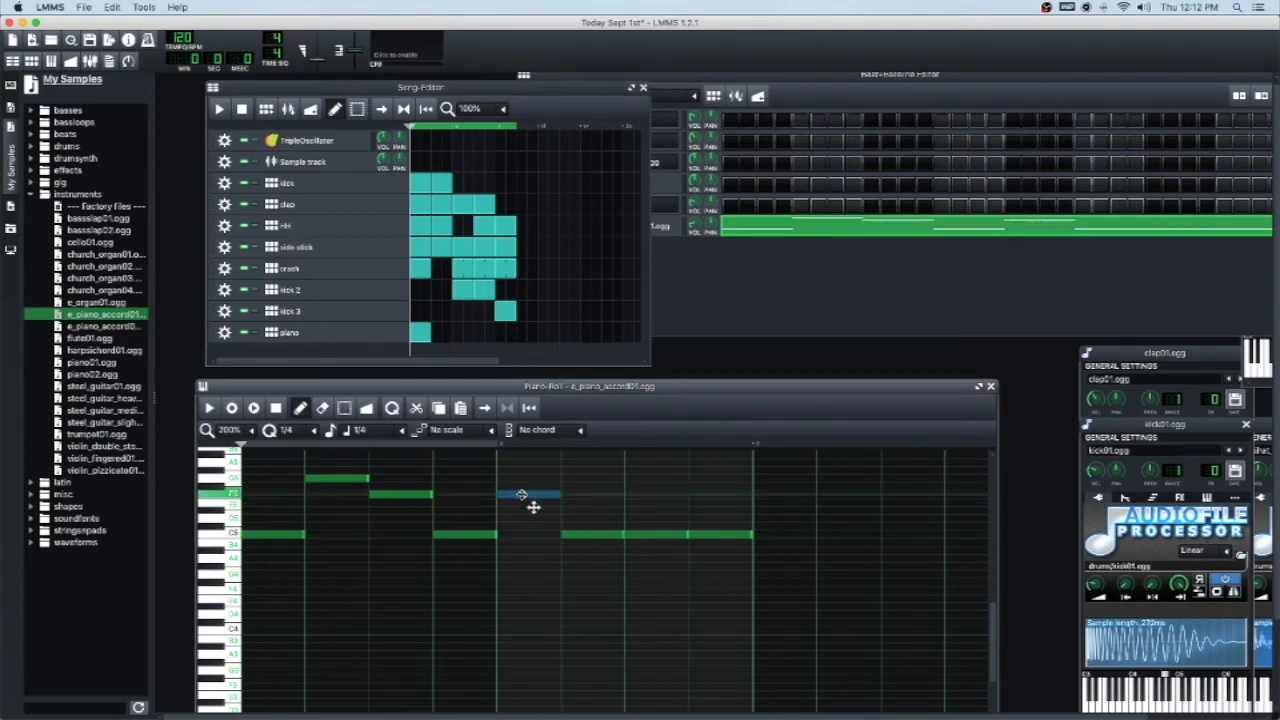
drag(590, 536, 600, 479)
click(648, 536)
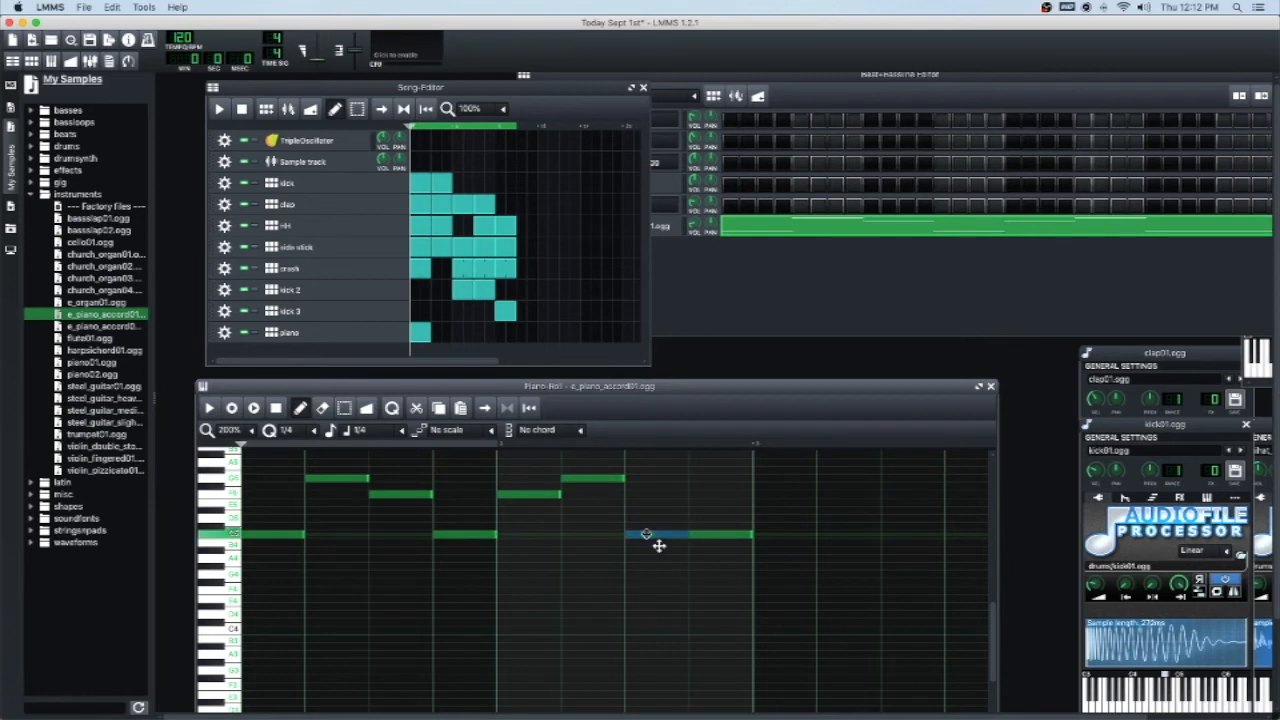
drag(647, 534, 643, 501)
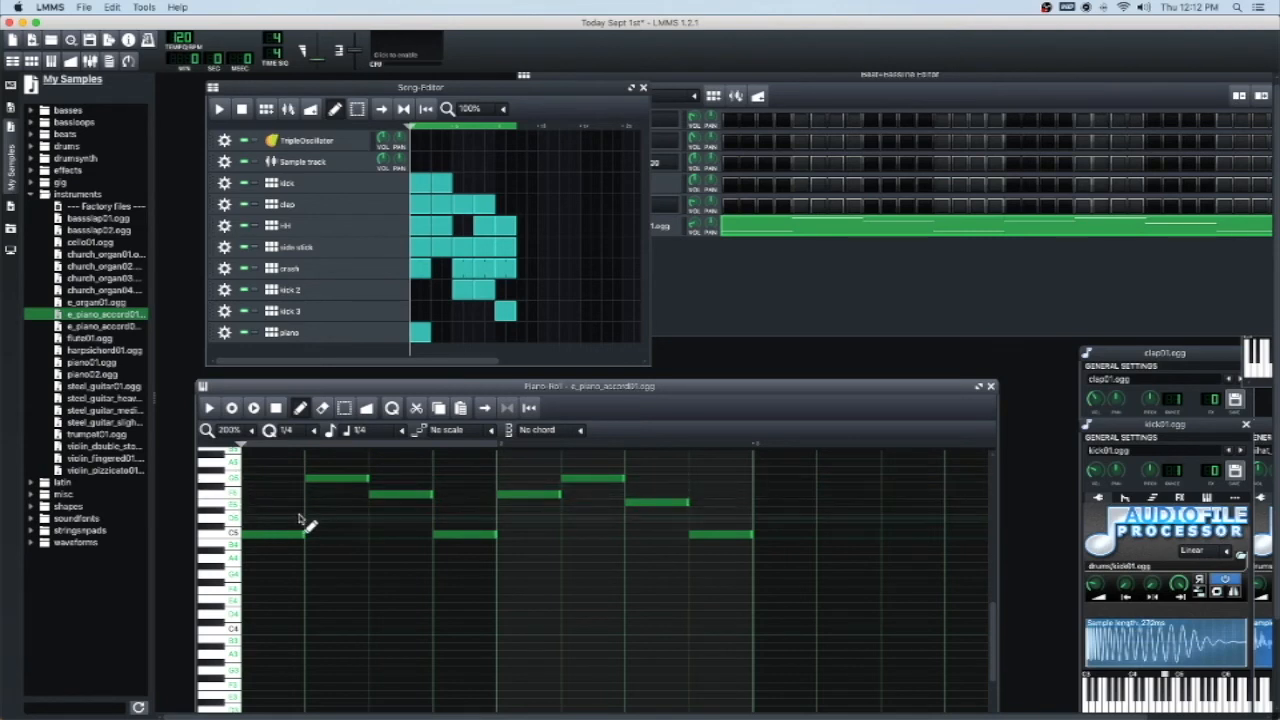
click(658, 503)
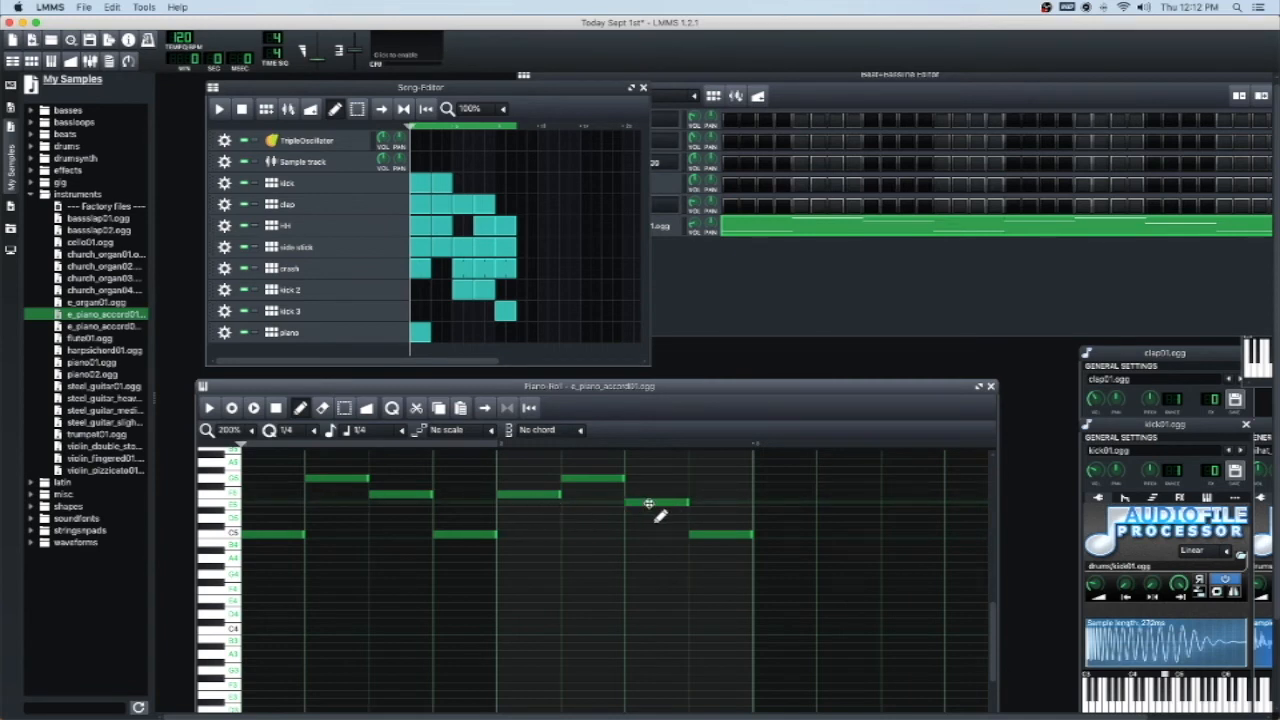
click(221, 110)
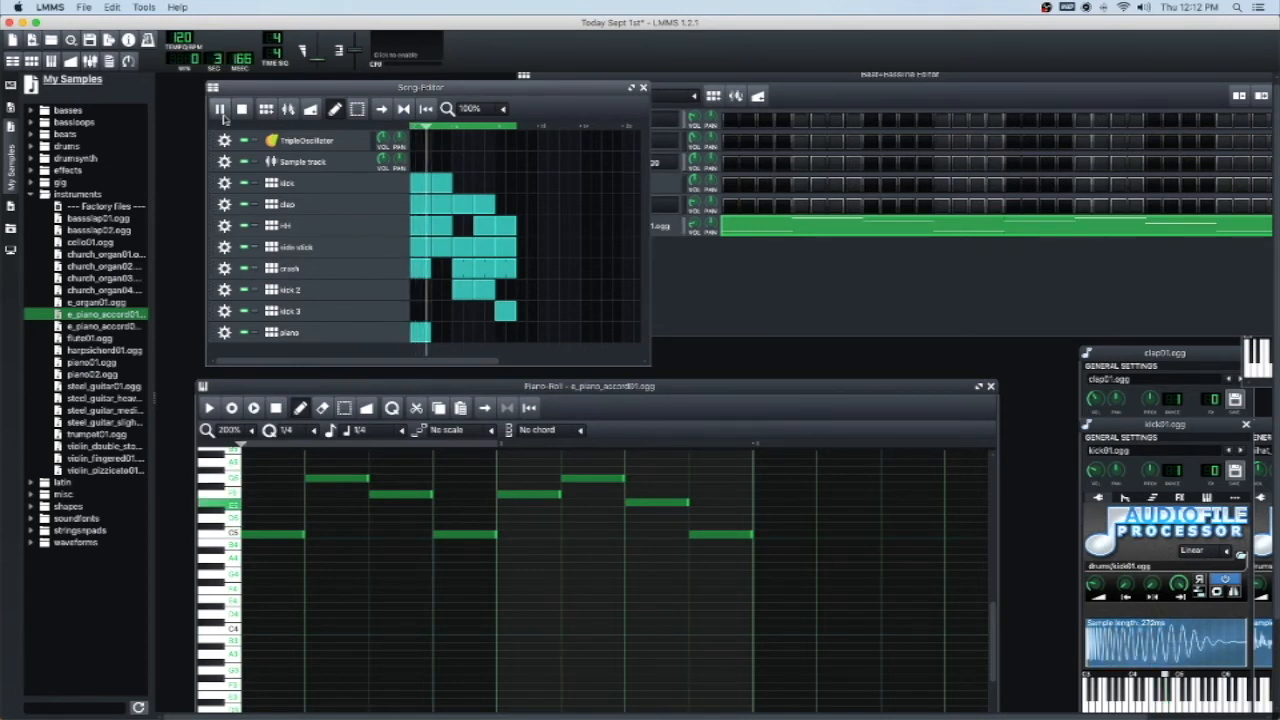
key(space)
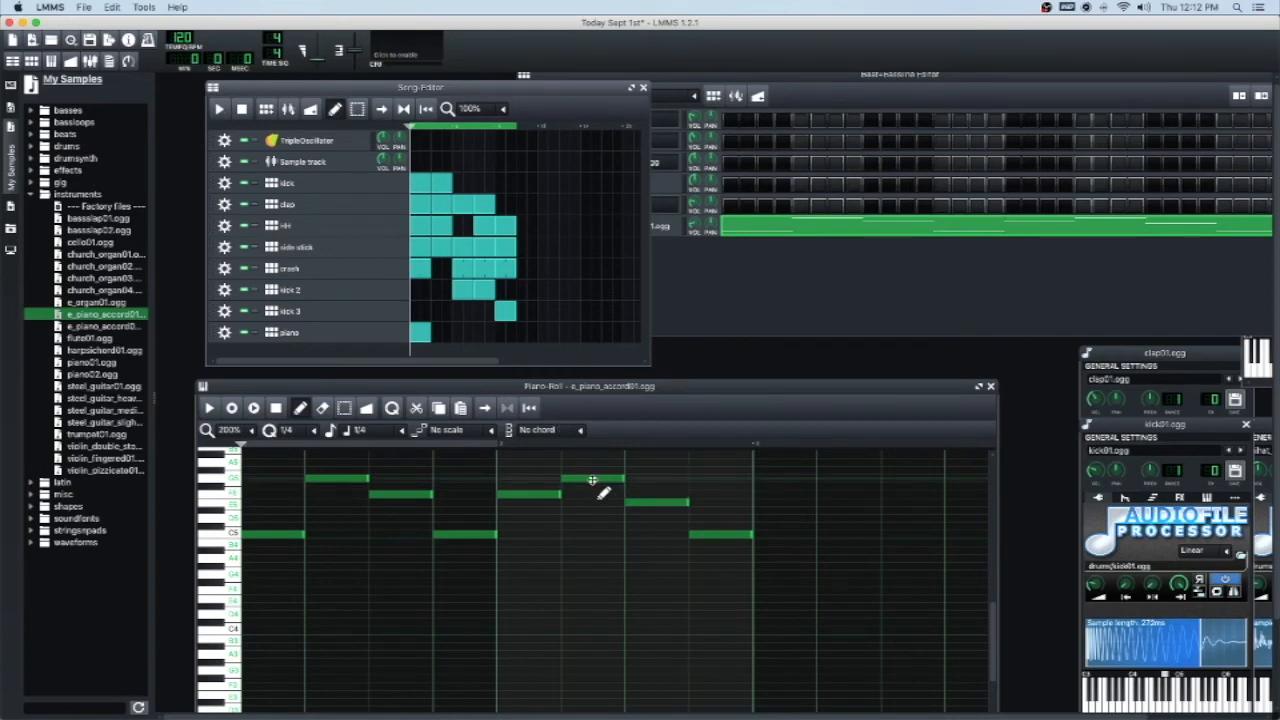
- Swap the second bar's middle notes so the second is E5 and the third G5, and play the song back
drag(592, 481, 652, 479)
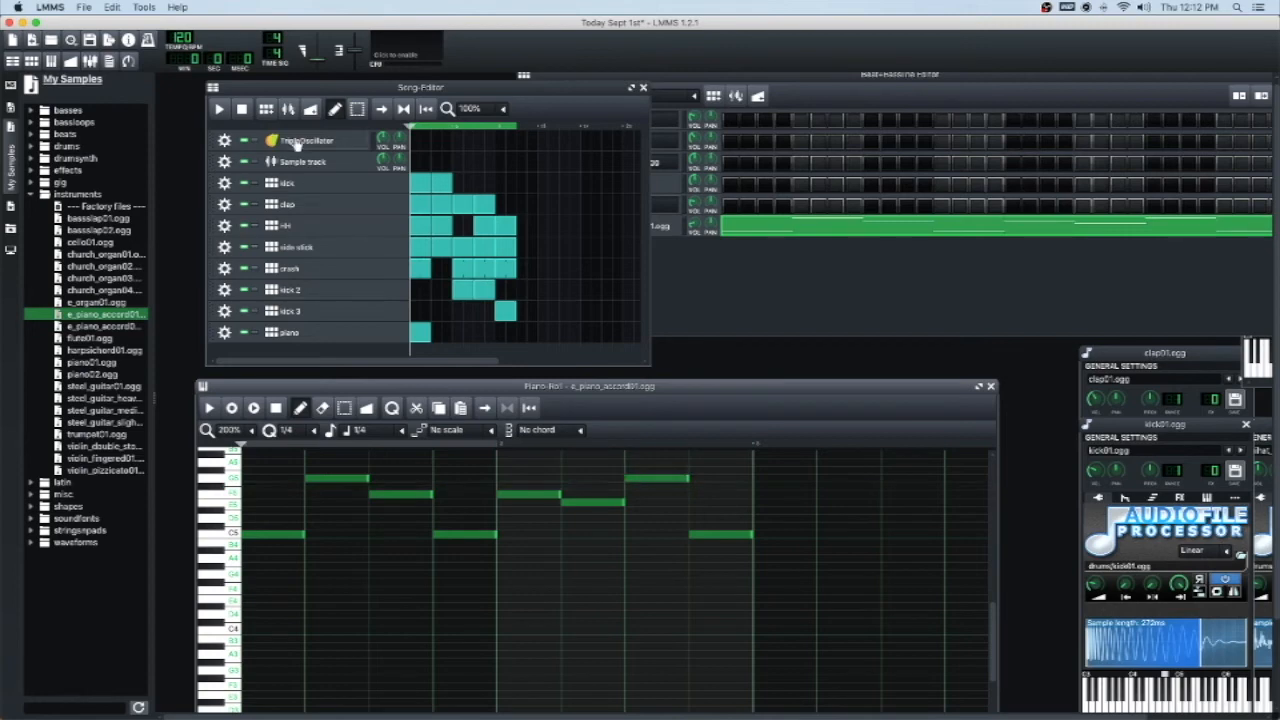
click(218, 109)
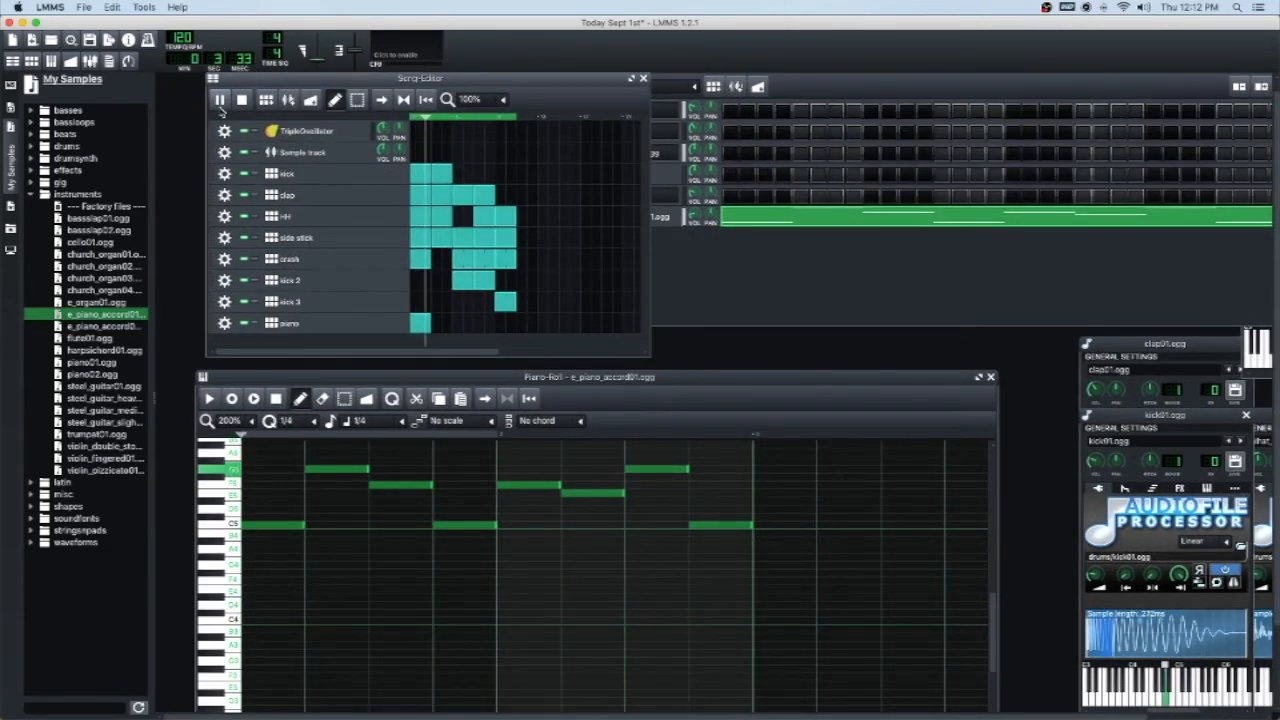
click(220, 108)
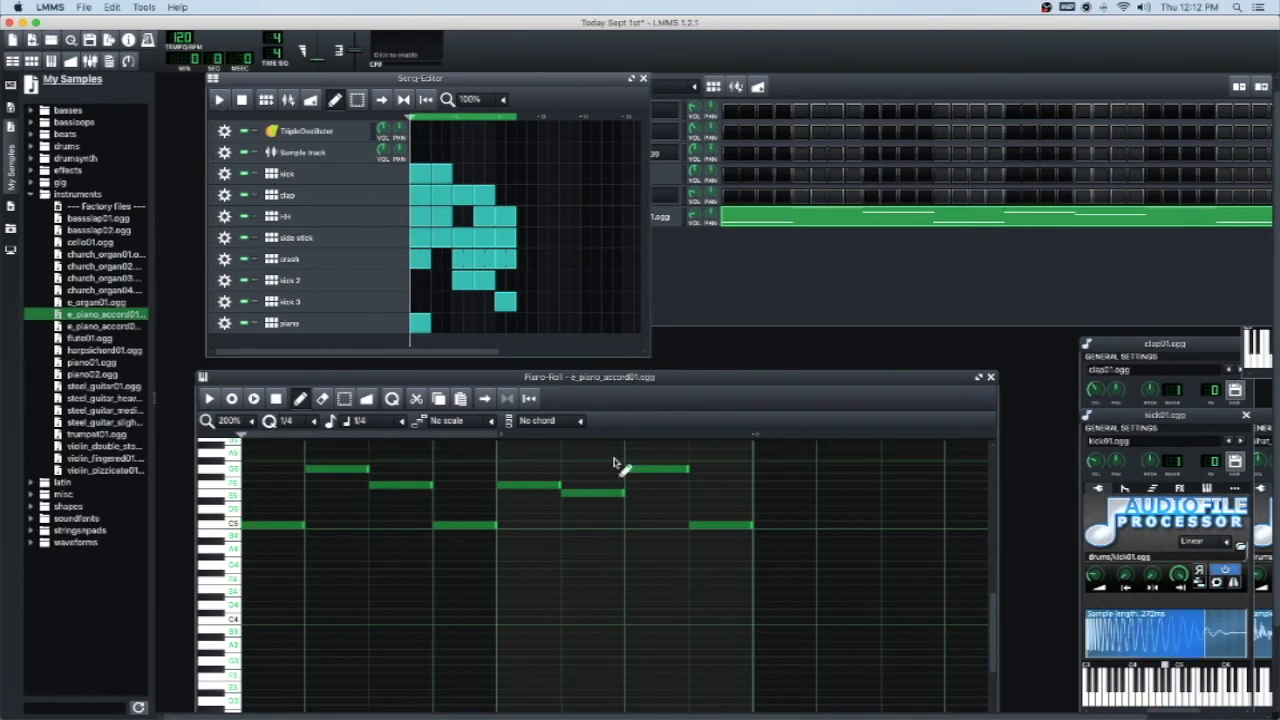
- Lower the second bar's first note to E5, raise its second note to F5, and play the part back
drag(527, 490, 526, 505)
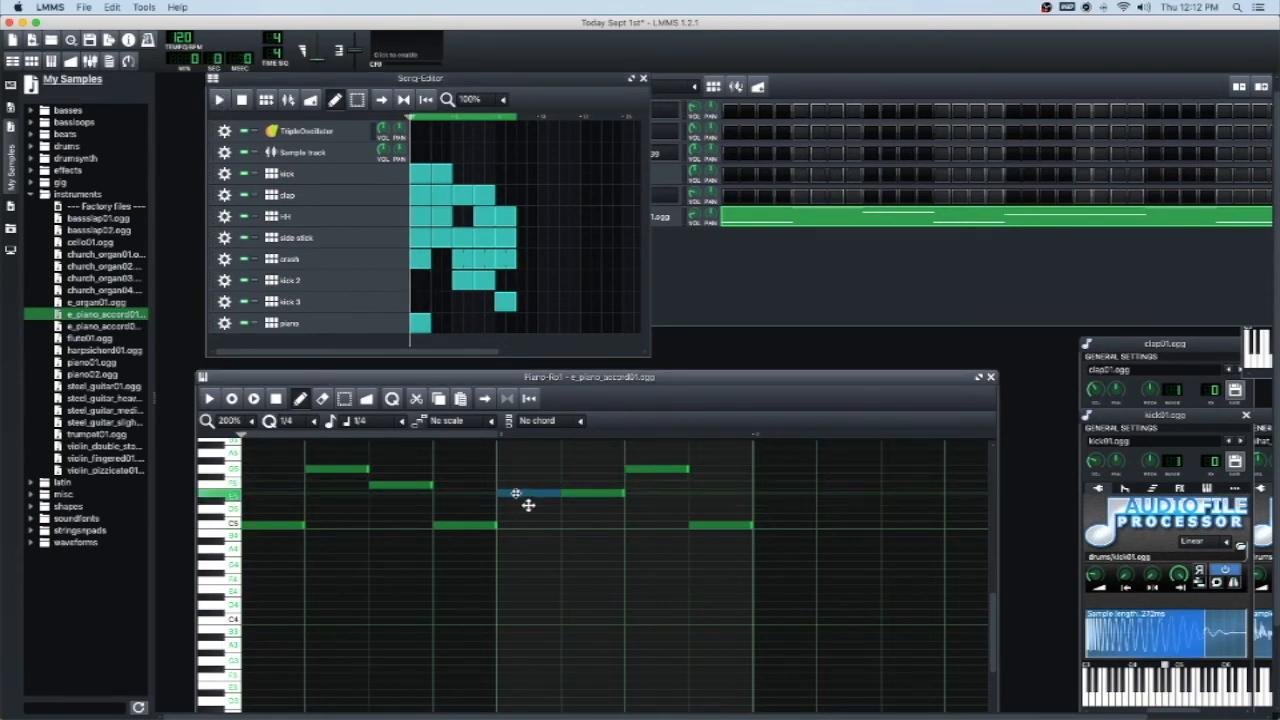
click(589, 495)
drag(589, 495, 587, 485)
click(586, 485)
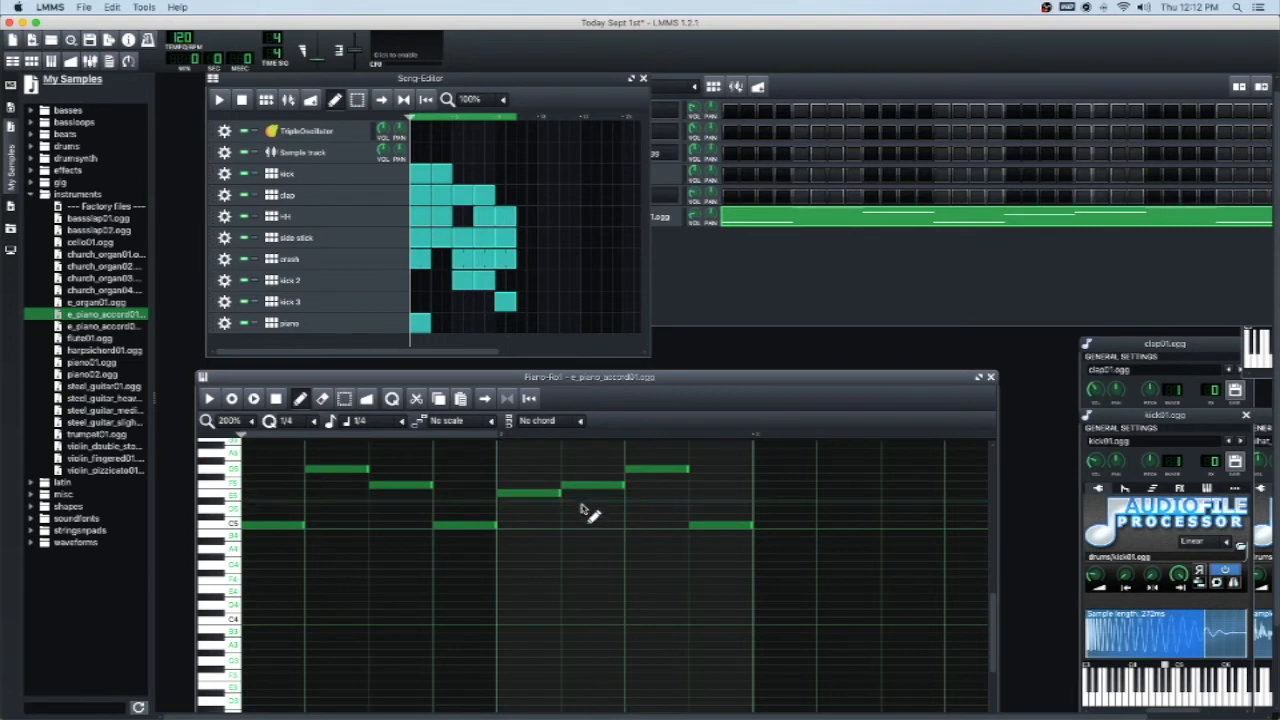
key(space)
key(space)
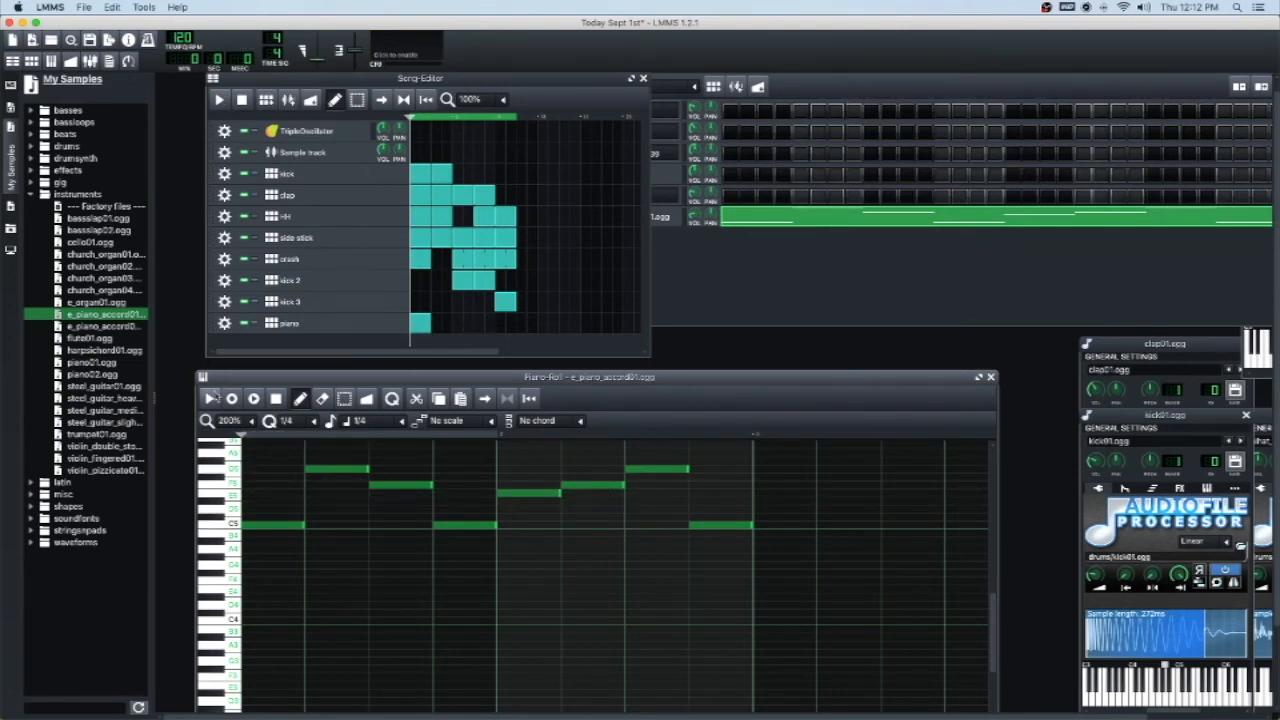
click(211, 400)
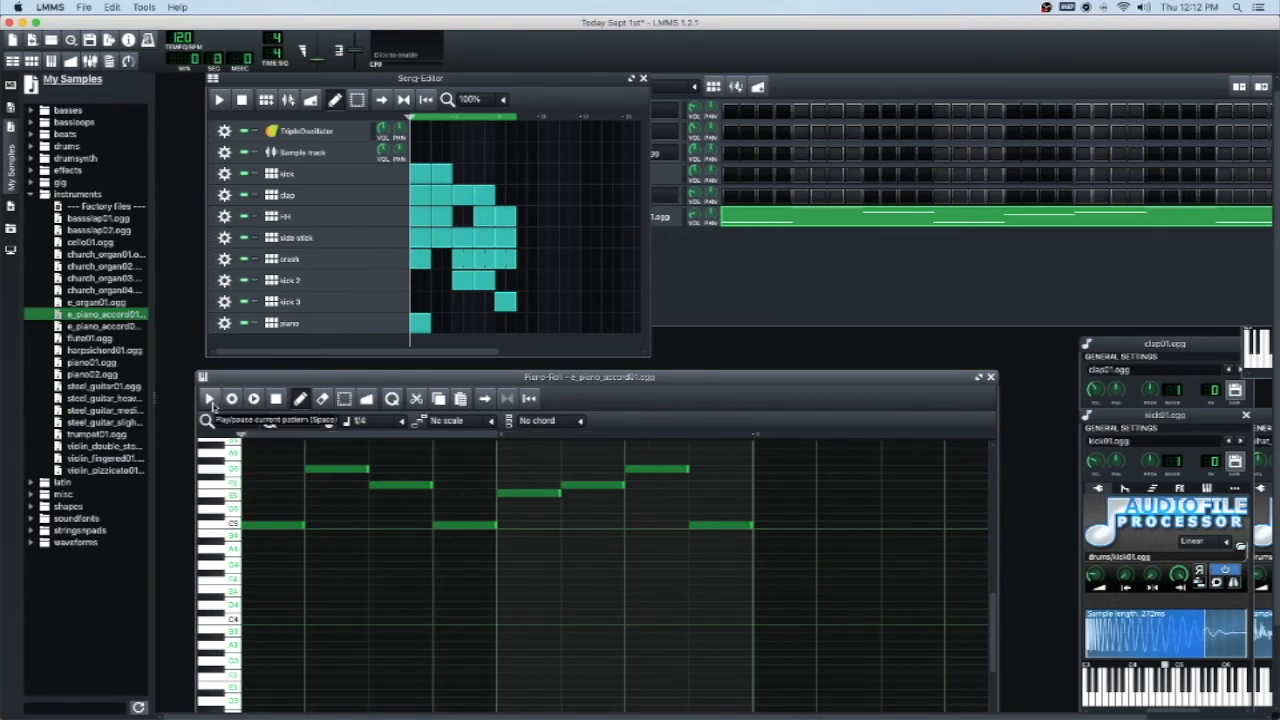
click(211, 400)
- Lower the second bar's first note to D5 and play back both the piano pattern and the whole song
click(519, 494)
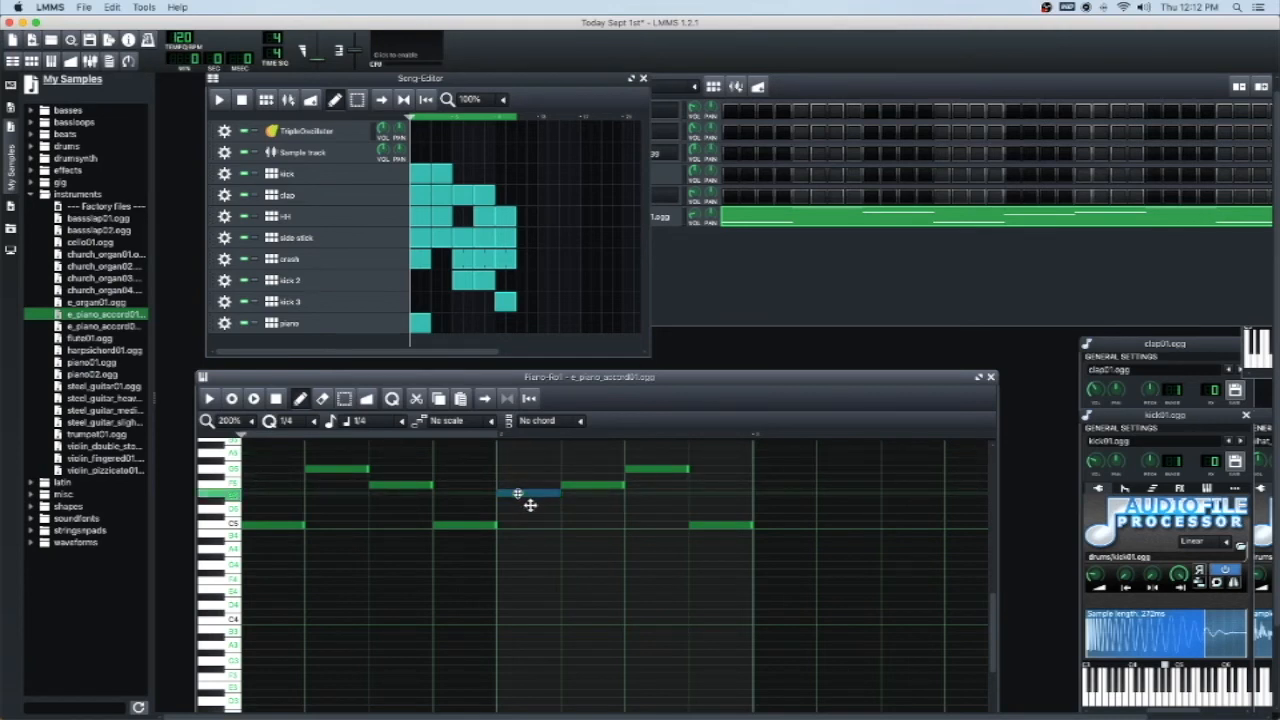
drag(530, 505, 526, 520)
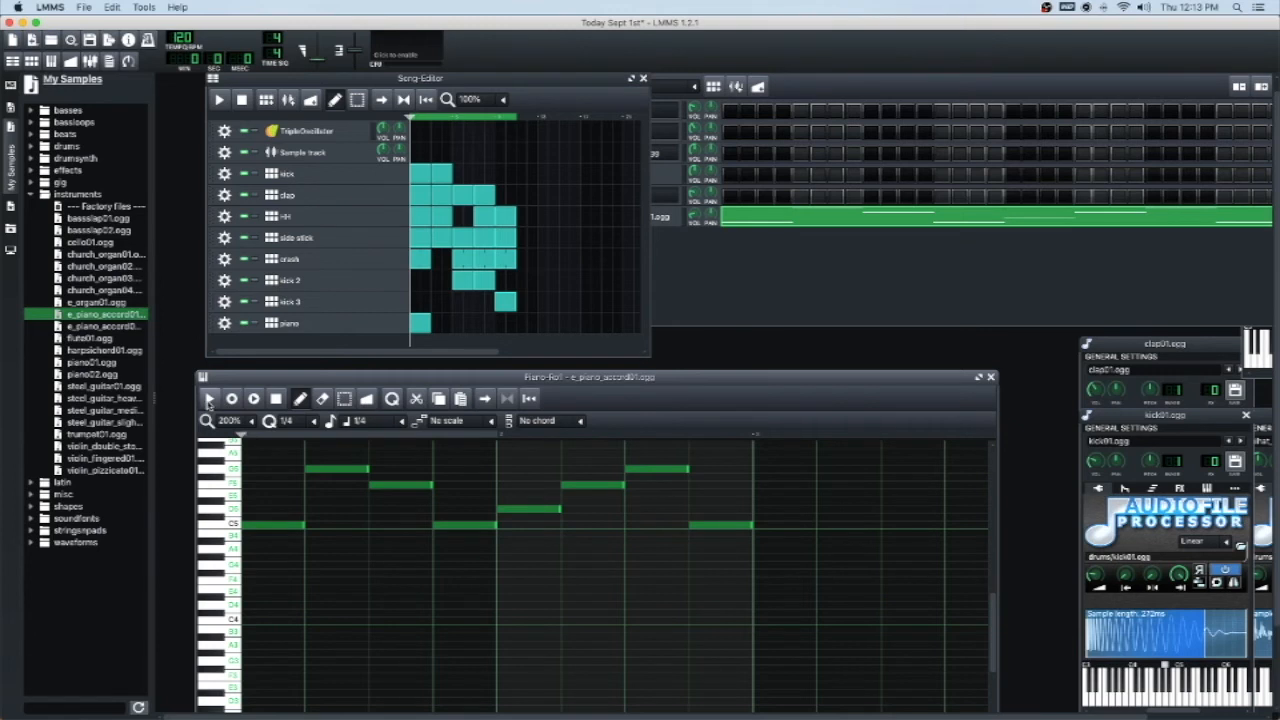
click(209, 400)
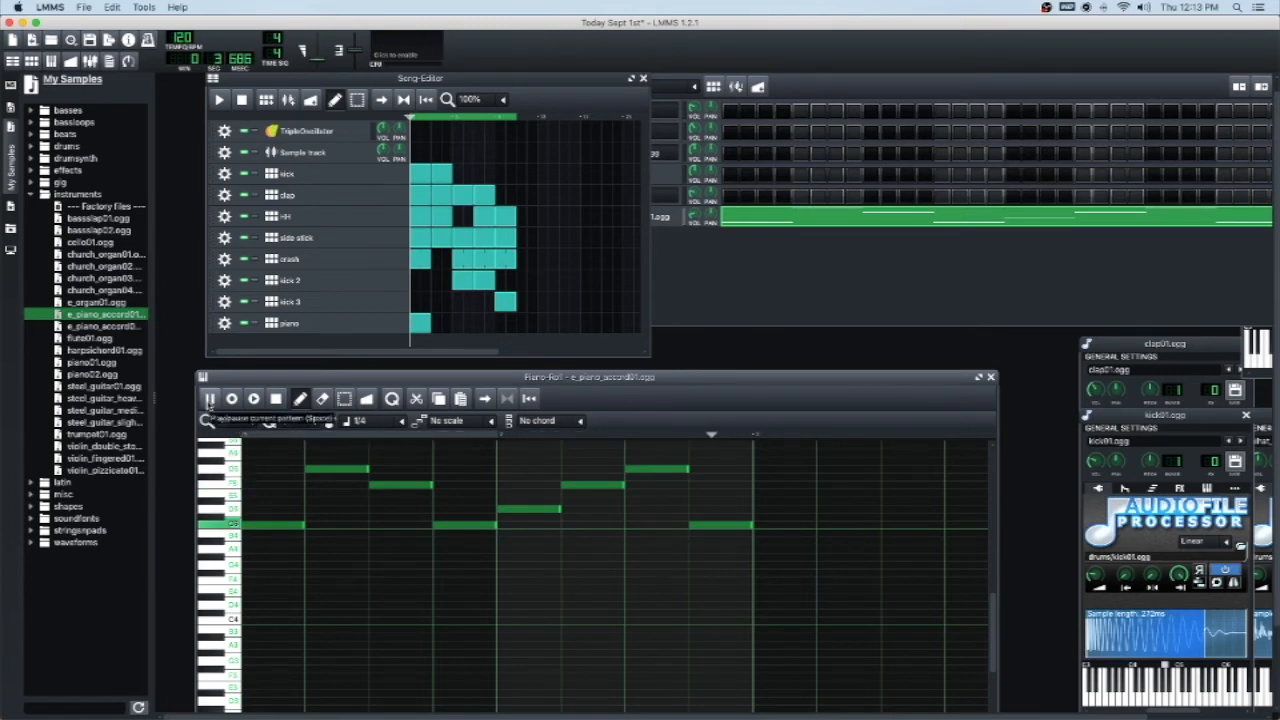
click(209, 400)
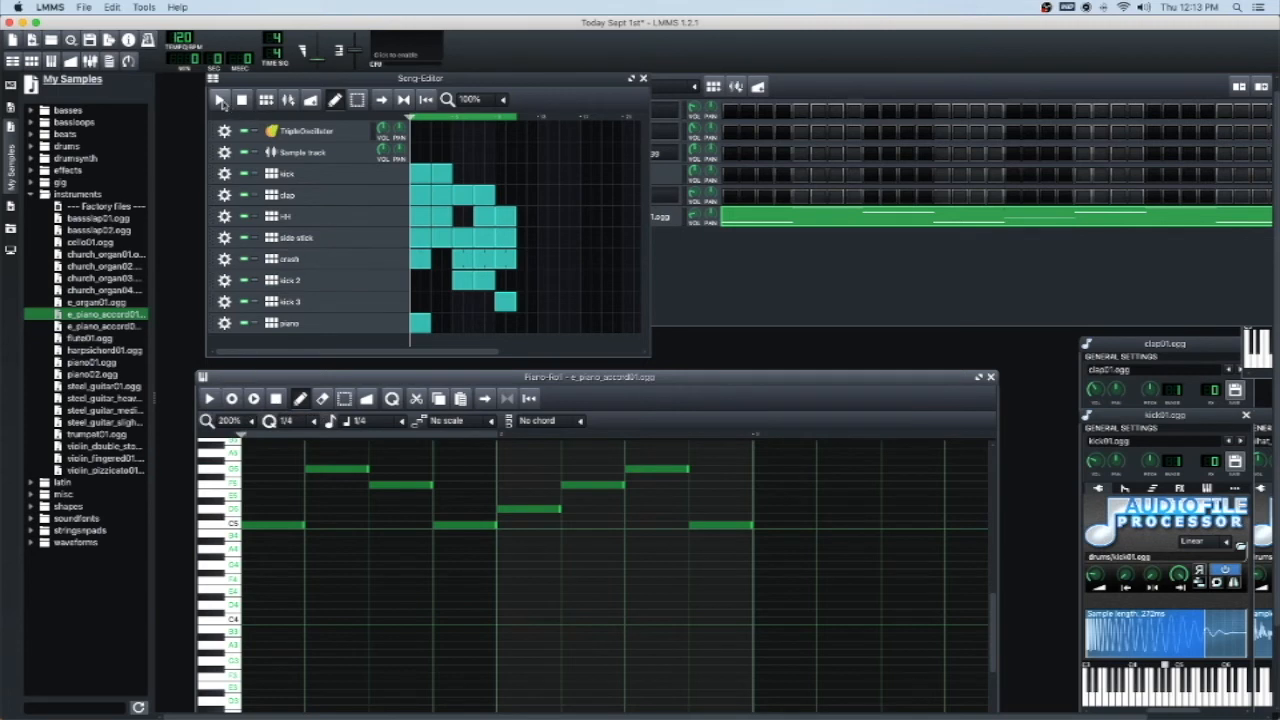
click(220, 101)
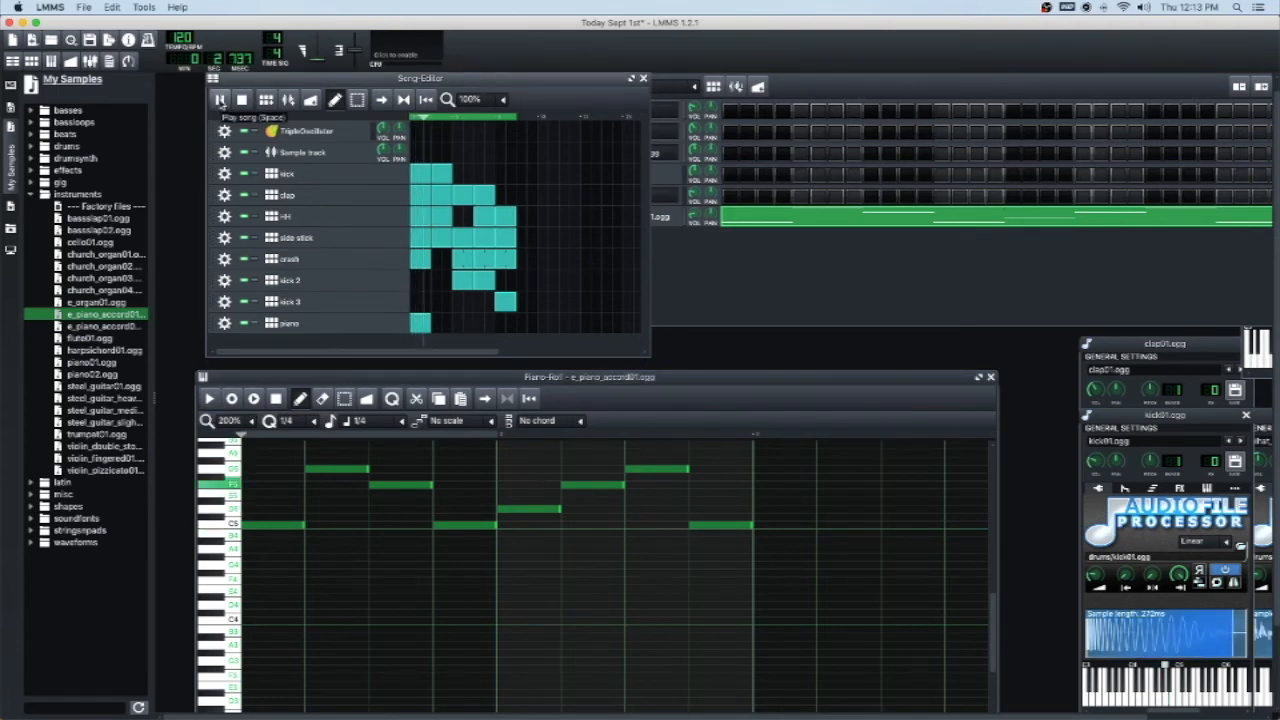
key(space)
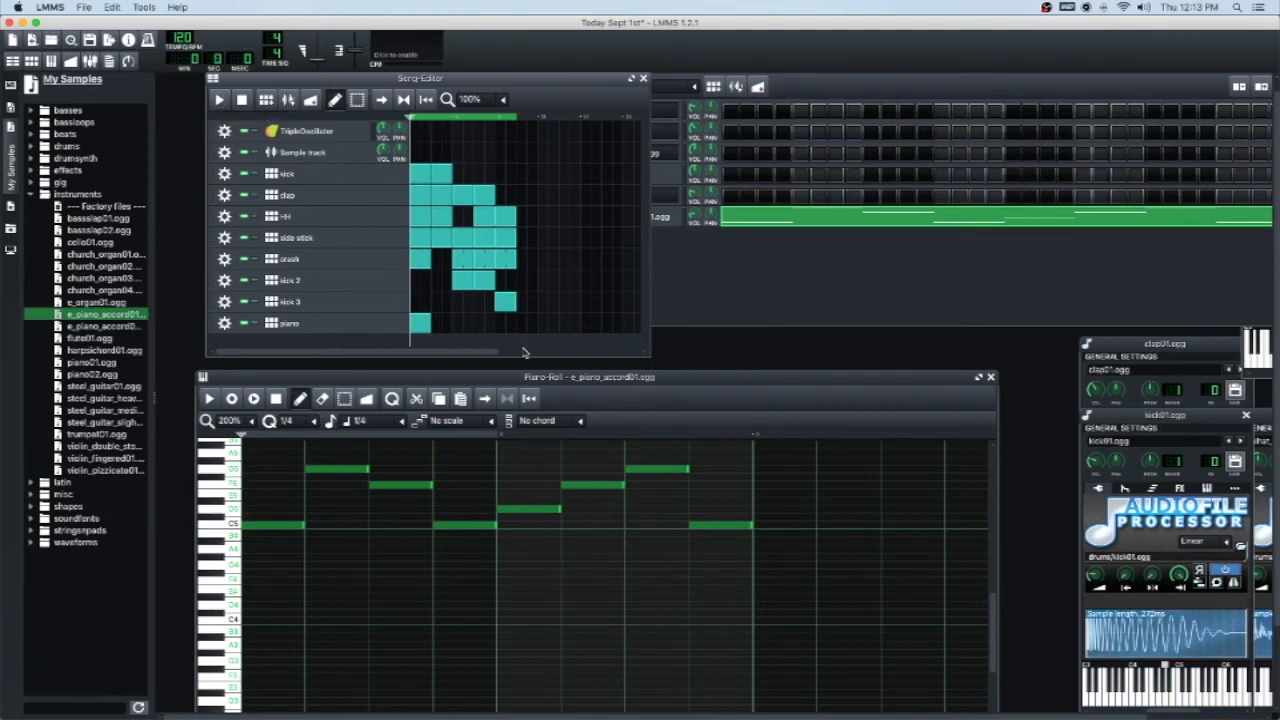
- Extend the piano track in the Song-Editor to the end of the loop with four more blocks, and play the song back
click(436, 325)
click(462, 325)
click(479, 326)
click(503, 327)
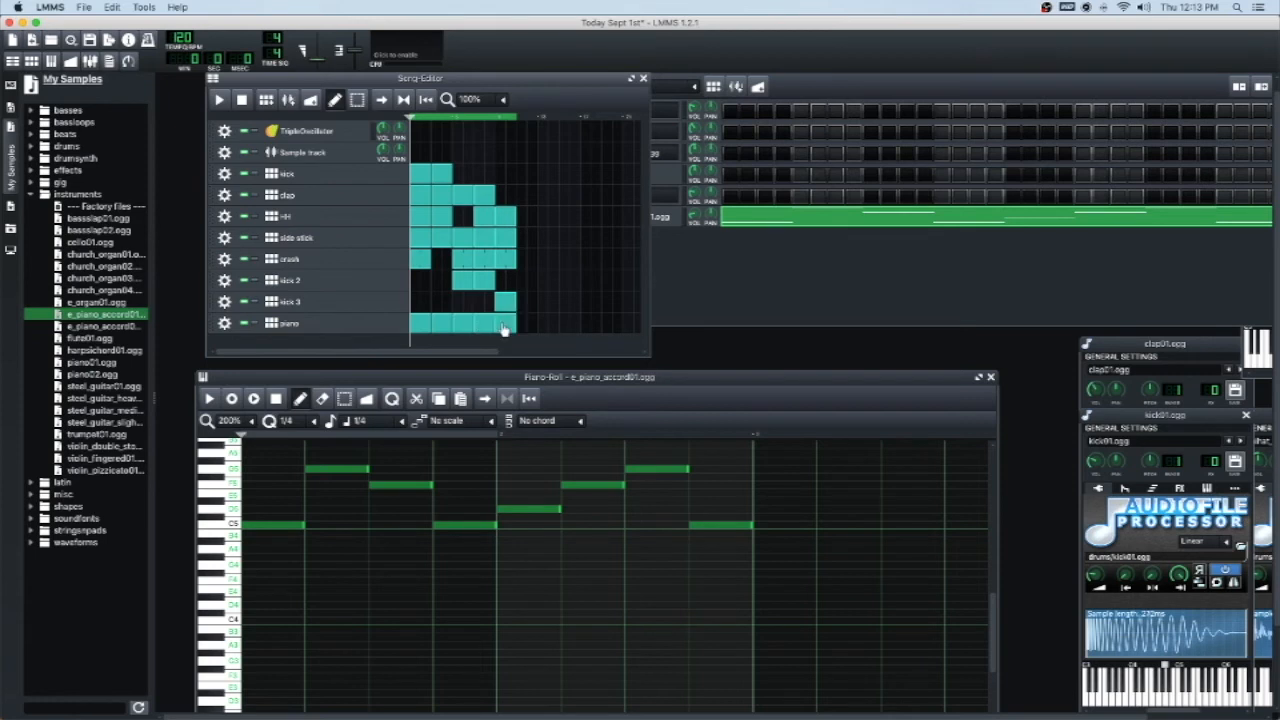
click(219, 100)
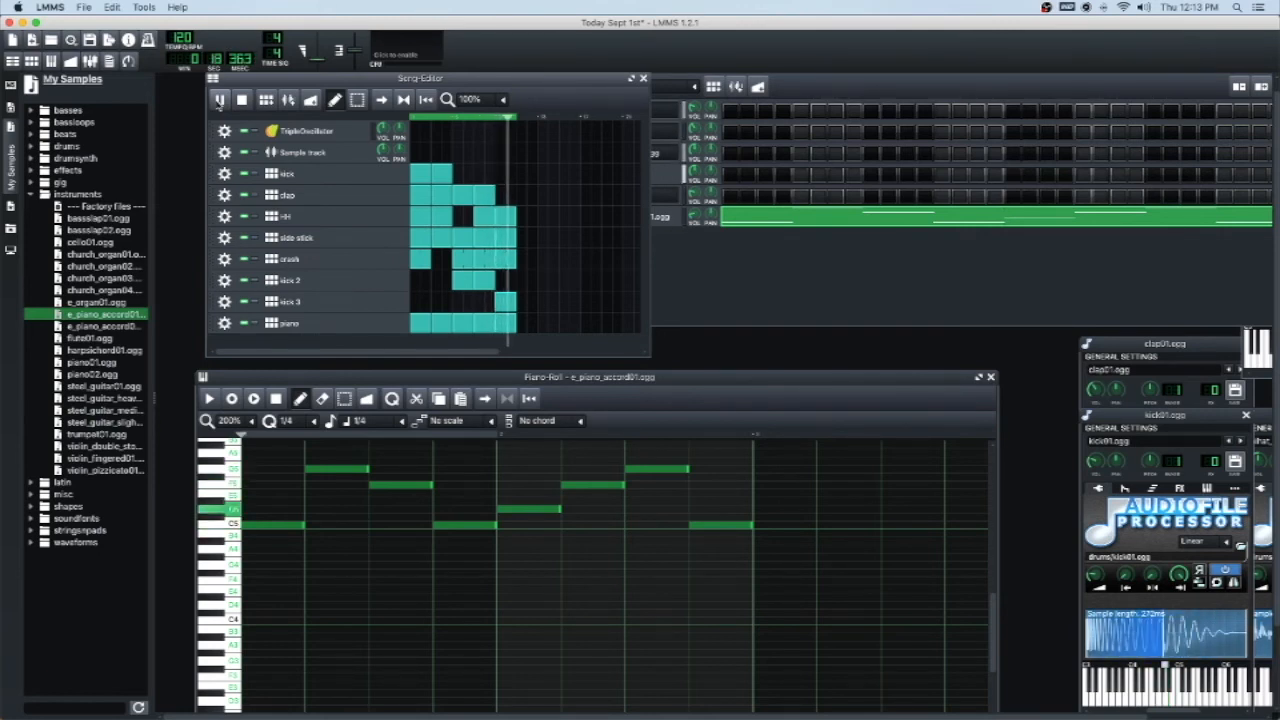
click(219, 100)
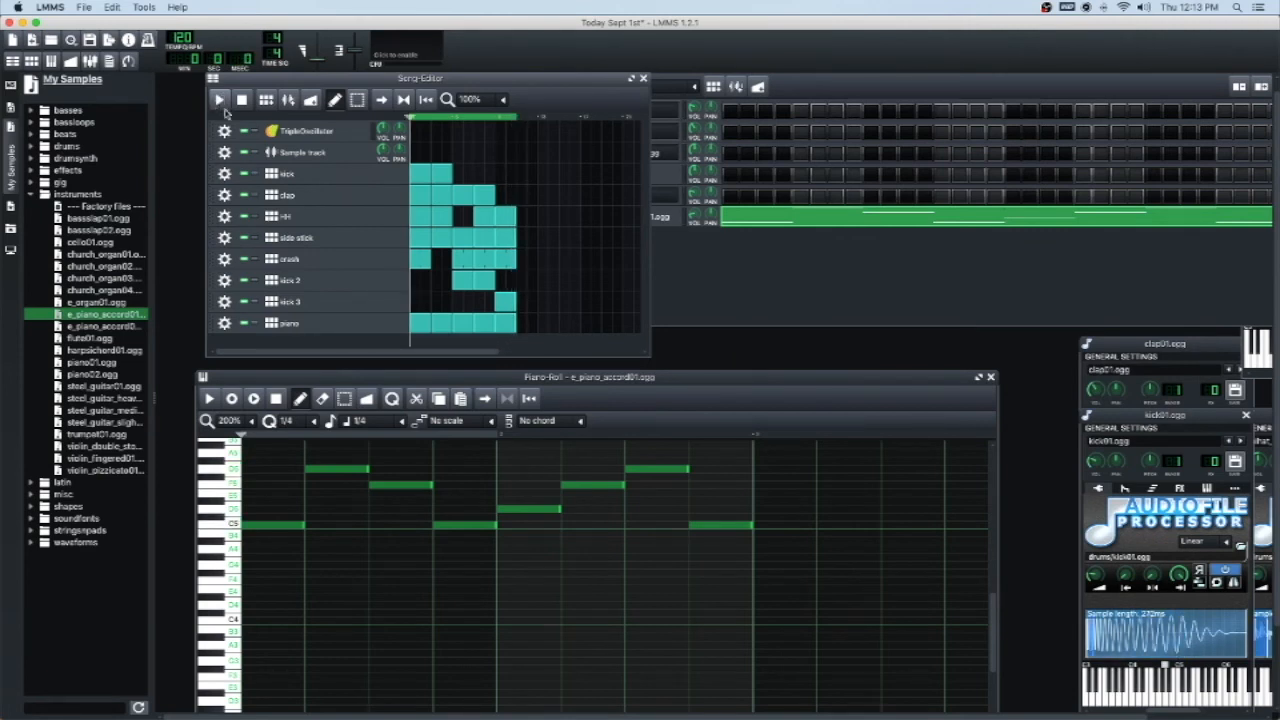
- Set the Piano-Roll quantization to 1/8 and shorten the first bar's G5 note to an eighth
drag(491, 382, 499, 368)
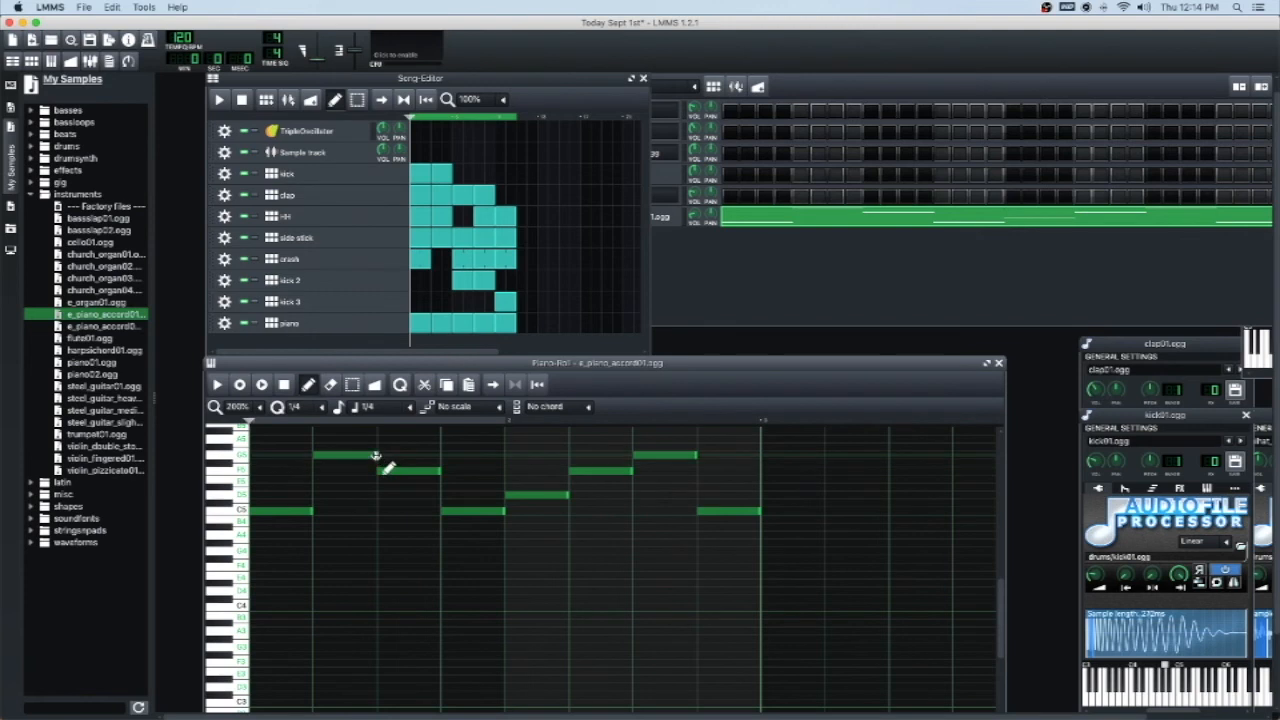
click(368, 456)
click(344, 459)
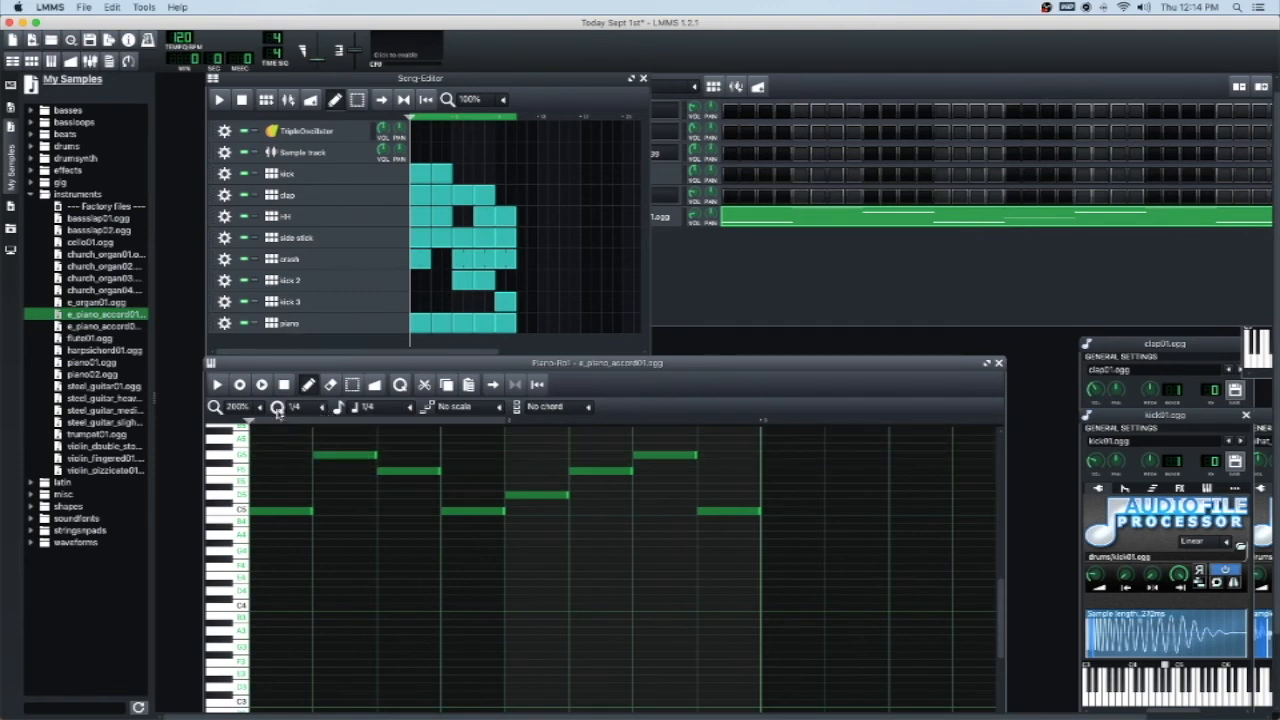
click(370, 456)
mouse_move(373, 456)
mouse_down()
mouse_move(338, 462)
mouse_move(370, 457)
mouse_up()
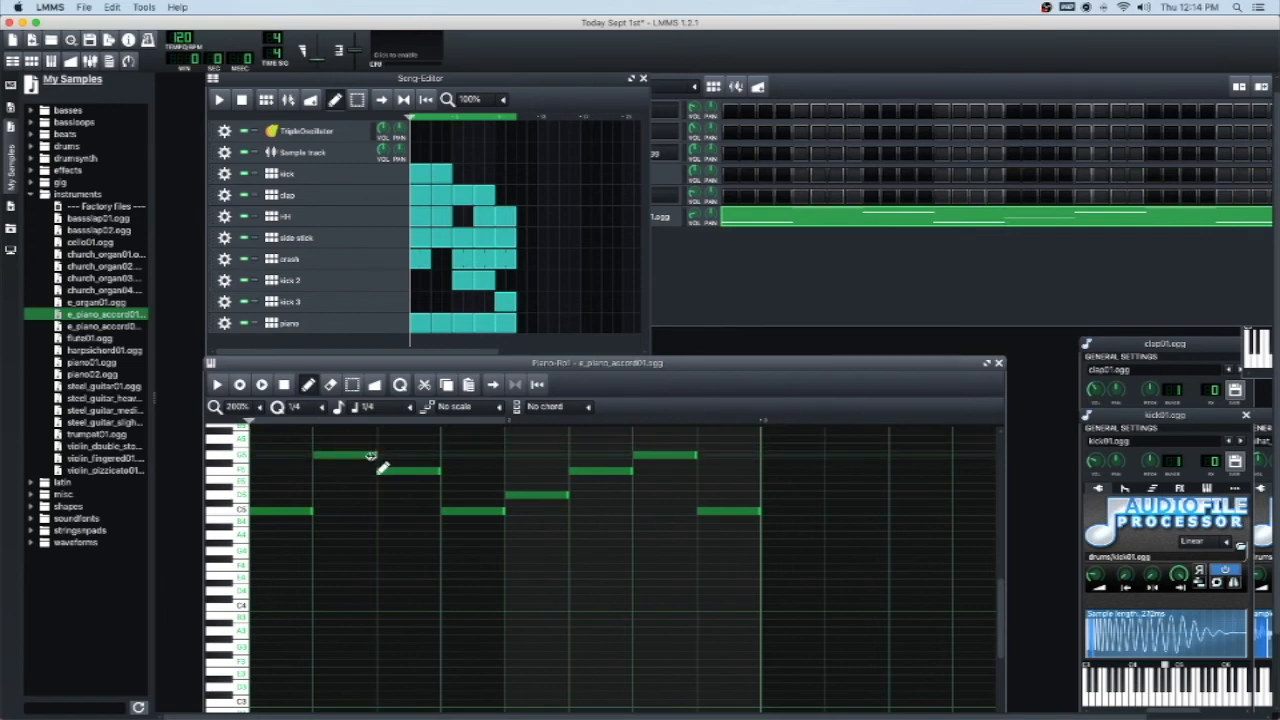
click(320, 407)
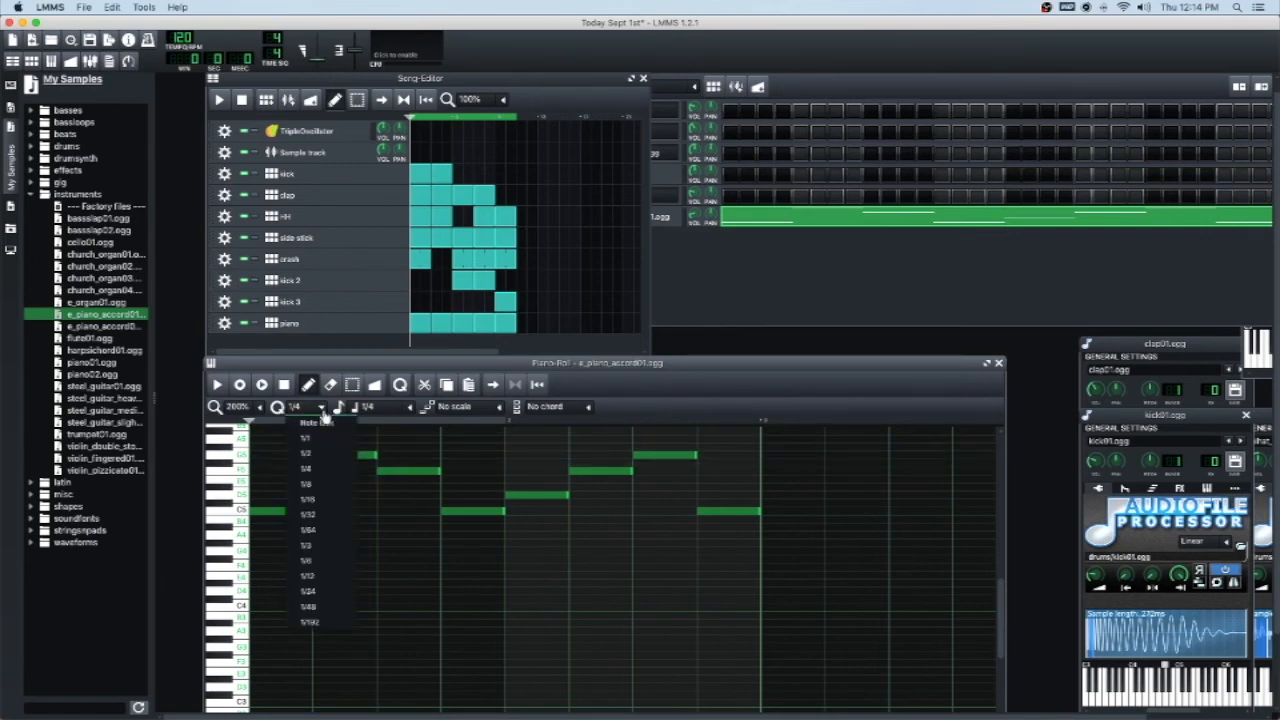
click(315, 487)
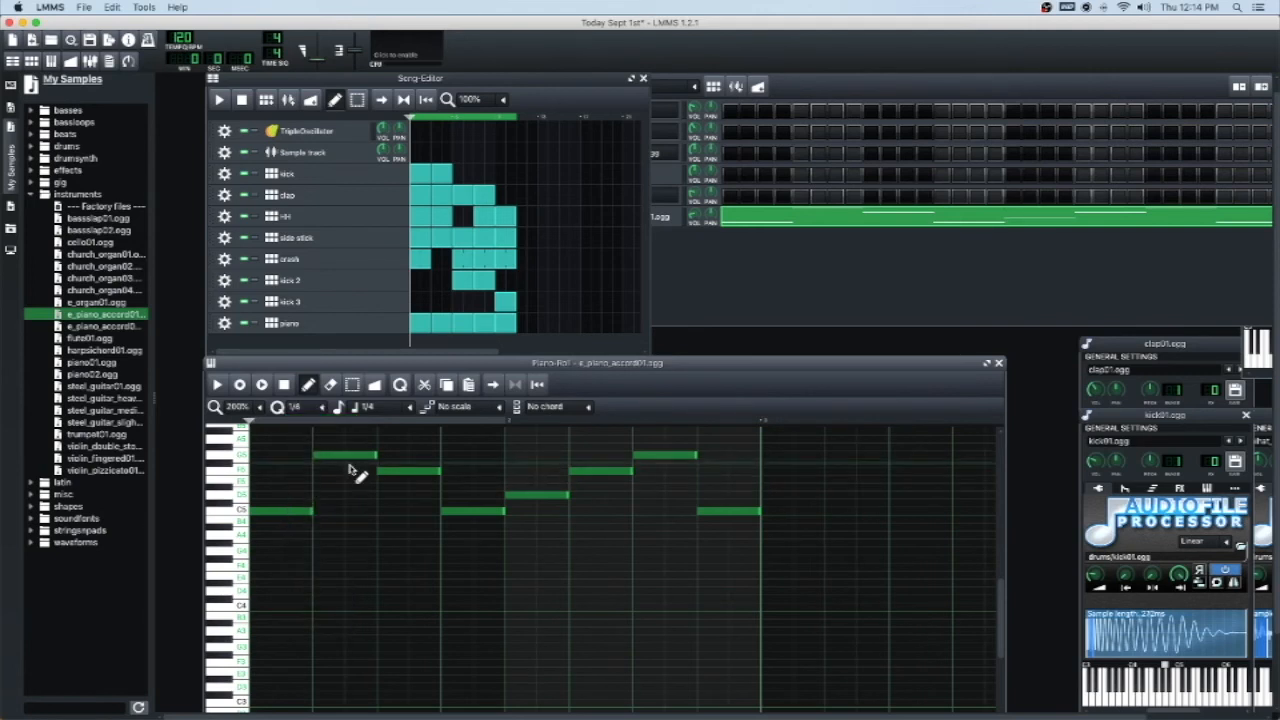
drag(378, 458, 348, 458)
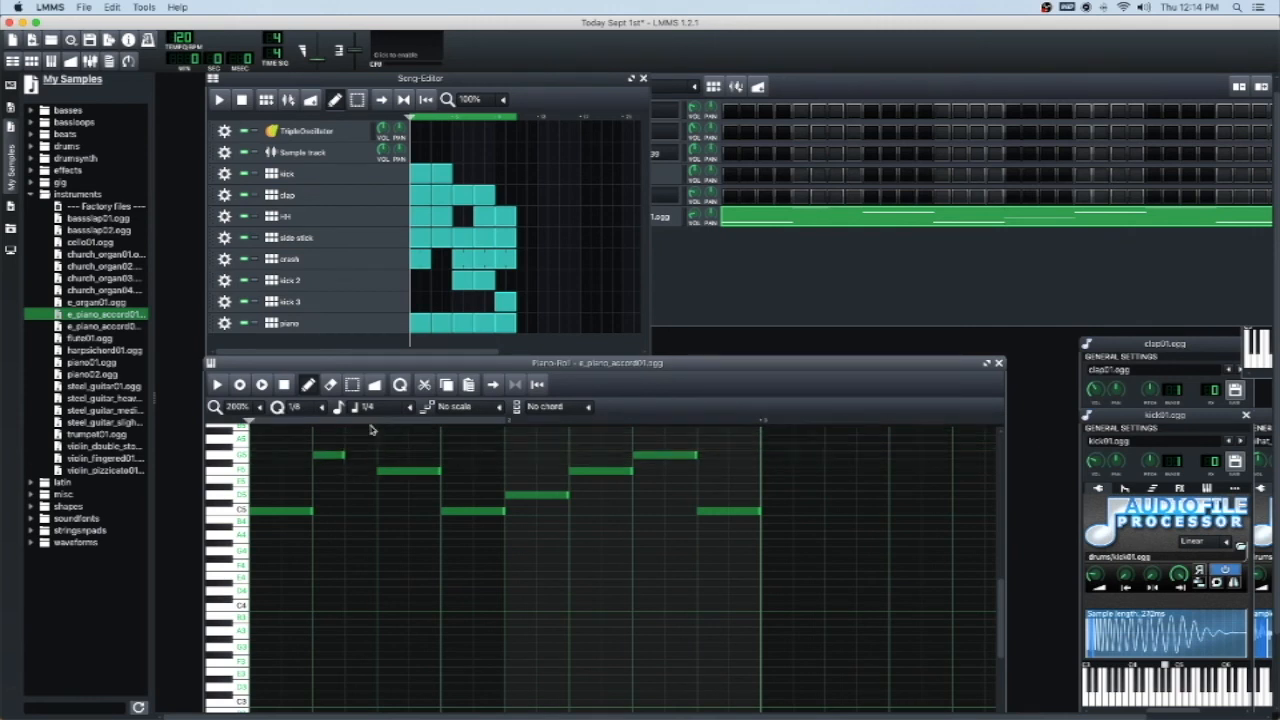
- Set the new-note length to 1/8 and add a second G5 eighth directly after the shortened one
click(409, 407)
click(390, 497)
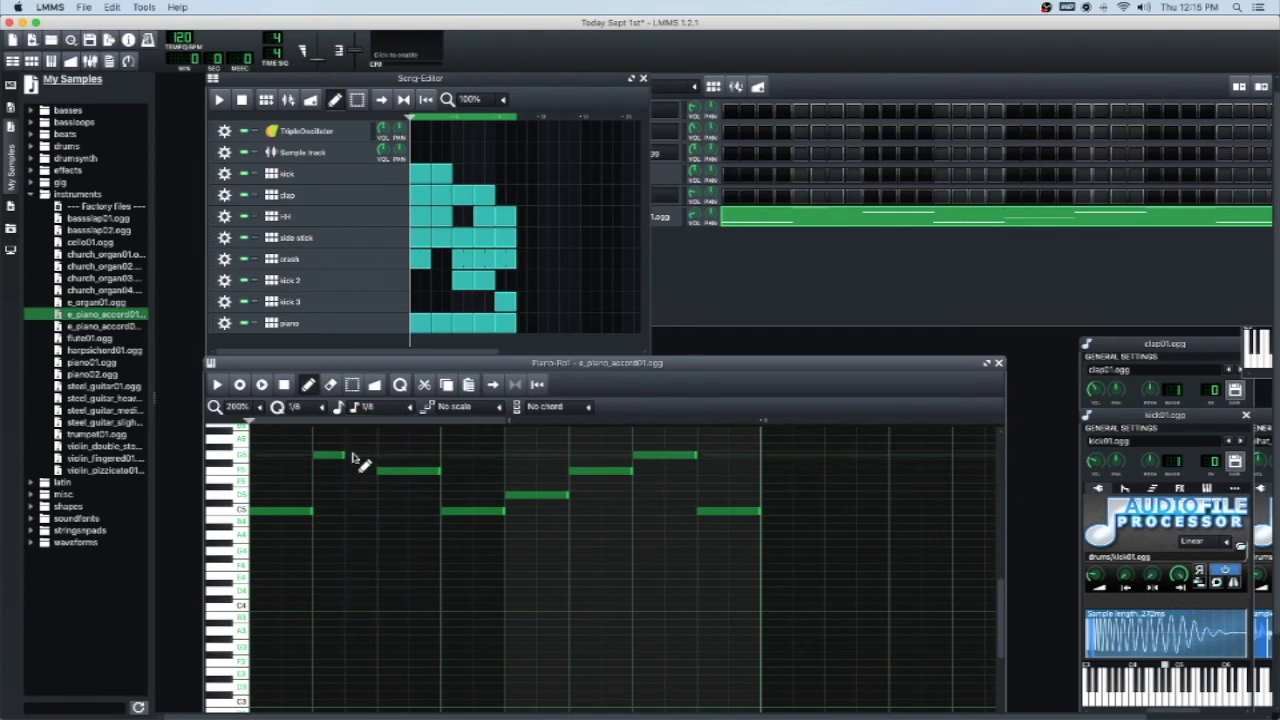
click(355, 457)
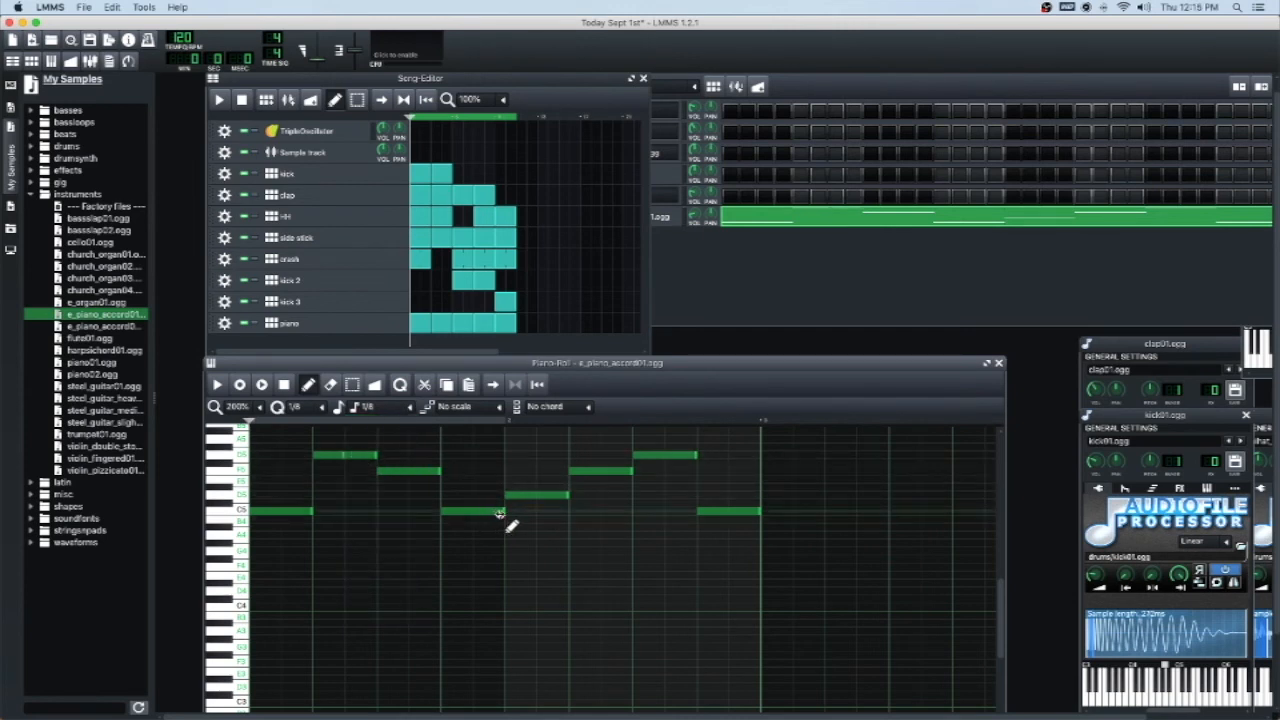
- Split the first bar's last C5 and the second bar's F5 and C5 into pairs of eighths, and play the song back
mouse_move(504, 512)
mouse_down()
mouse_move(472, 513)
mouse_move(488, 520)
mouse_up()
drag(632, 472, 601, 474)
click(607, 474)
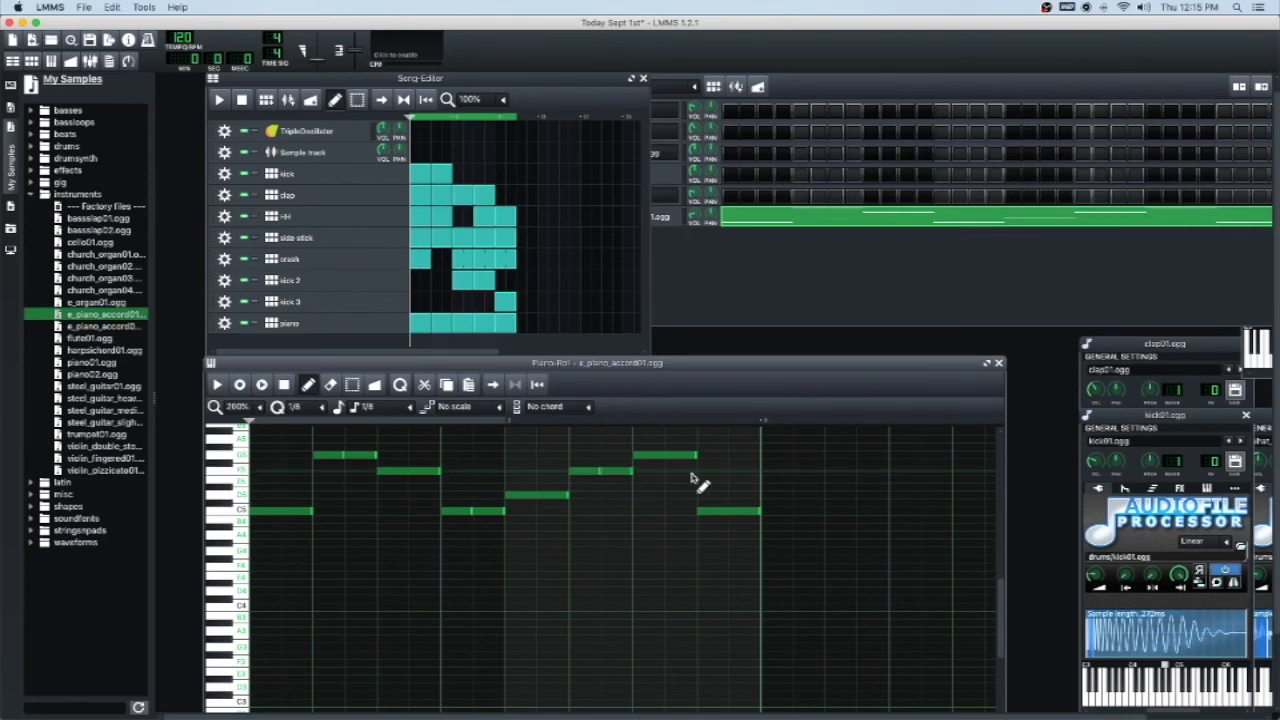
drag(761, 513, 735, 518)
click(737, 514)
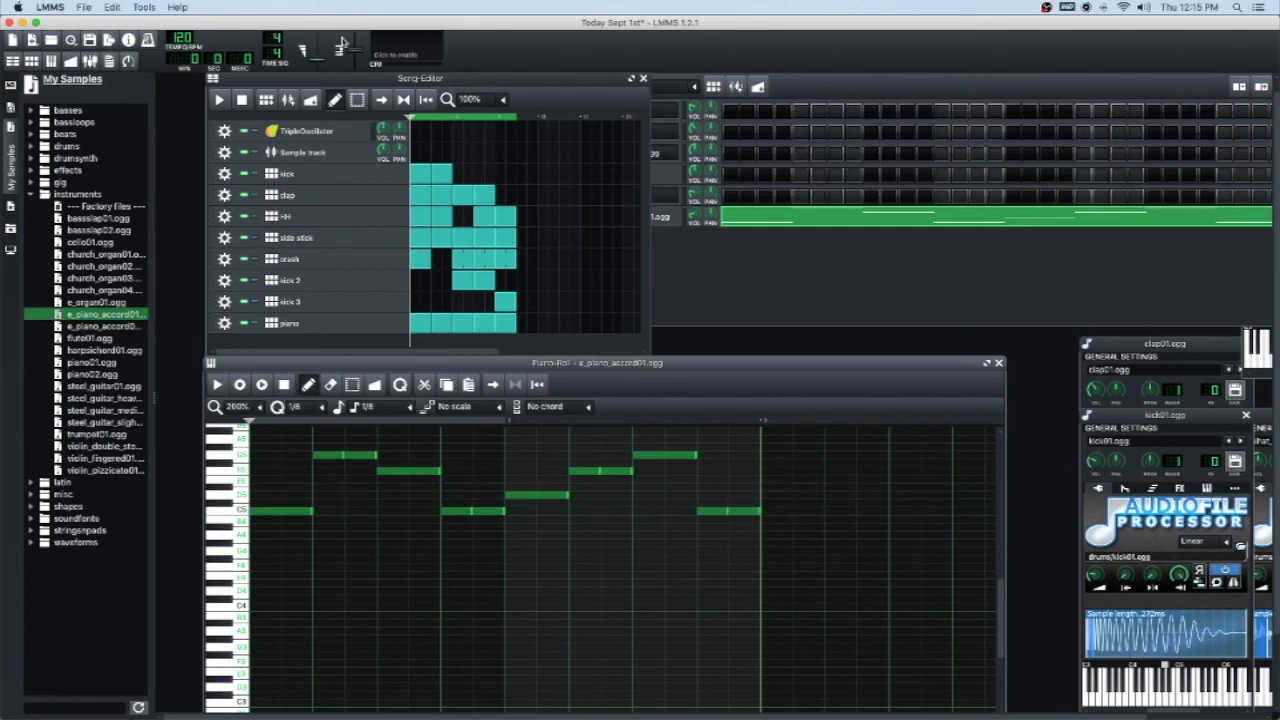
click(219, 100)
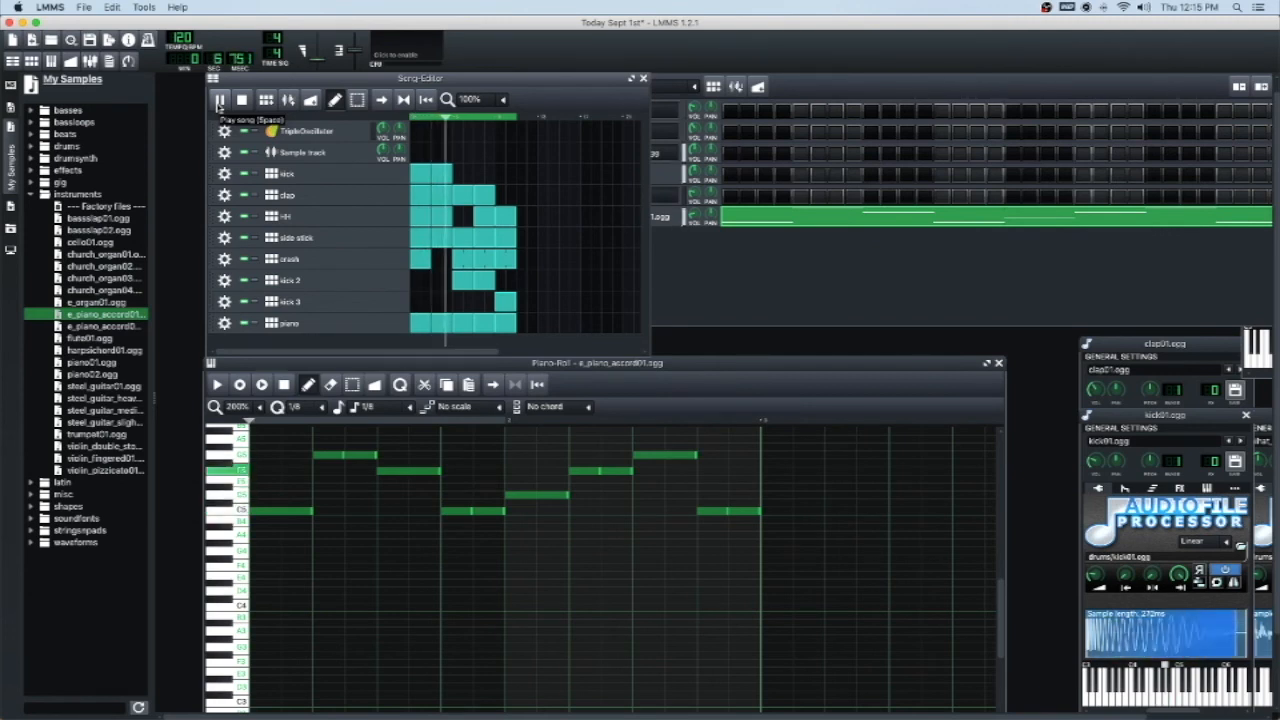
click(220, 104)
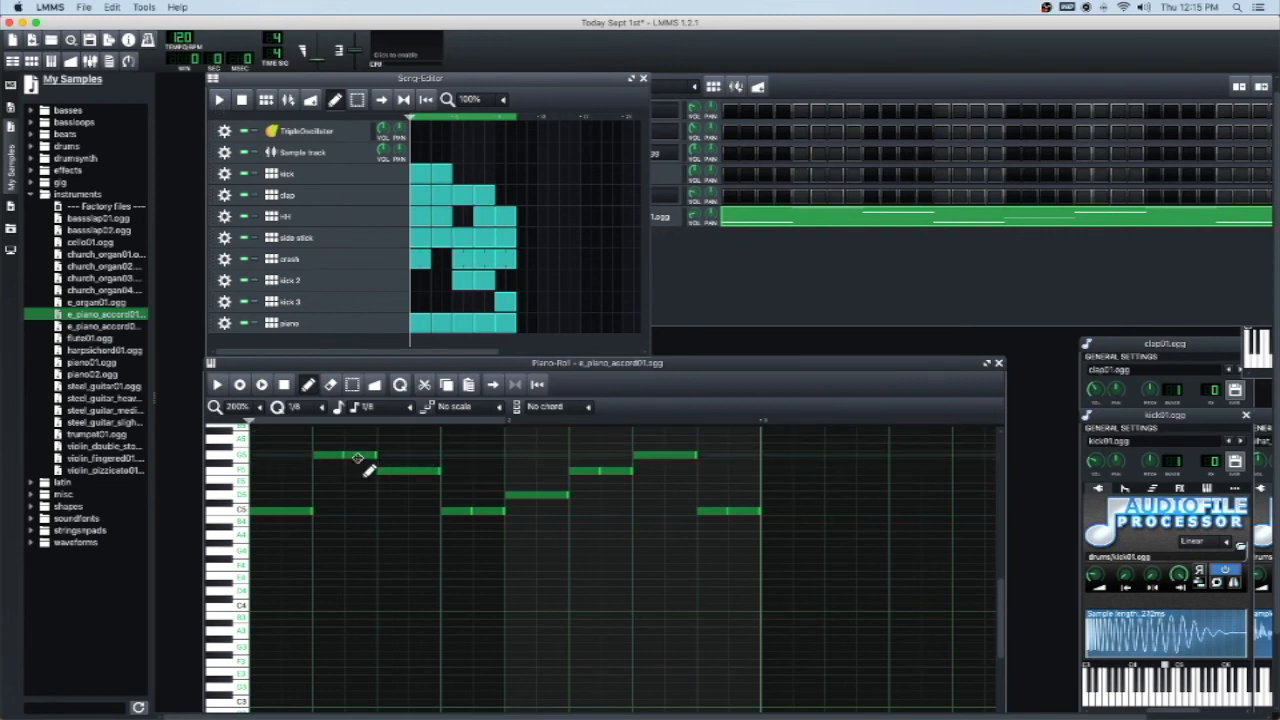
- Lower the first bar's second G5 eighth to E5 and play the song back
click(358, 457)
mouse_move(357, 457)
mouse_down()
mouse_move(360, 497)
mouse_move(357, 478)
mouse_up()
click(219, 99)
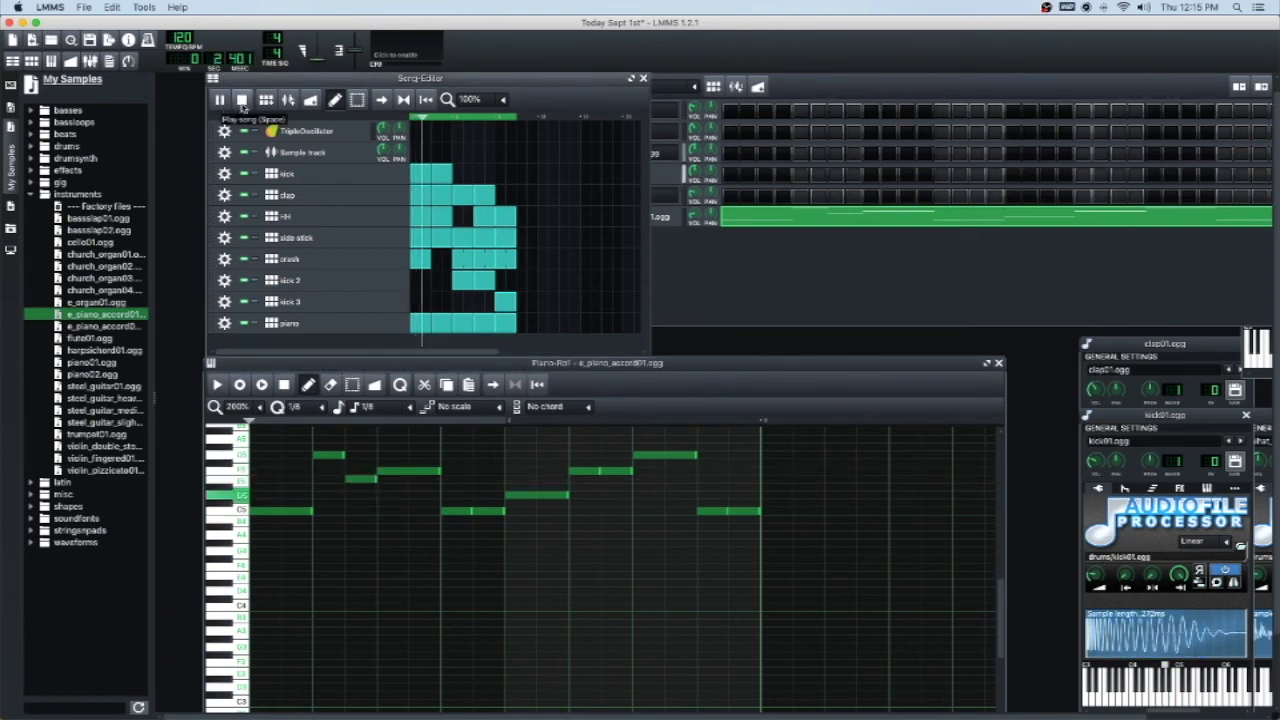
click(242, 100)
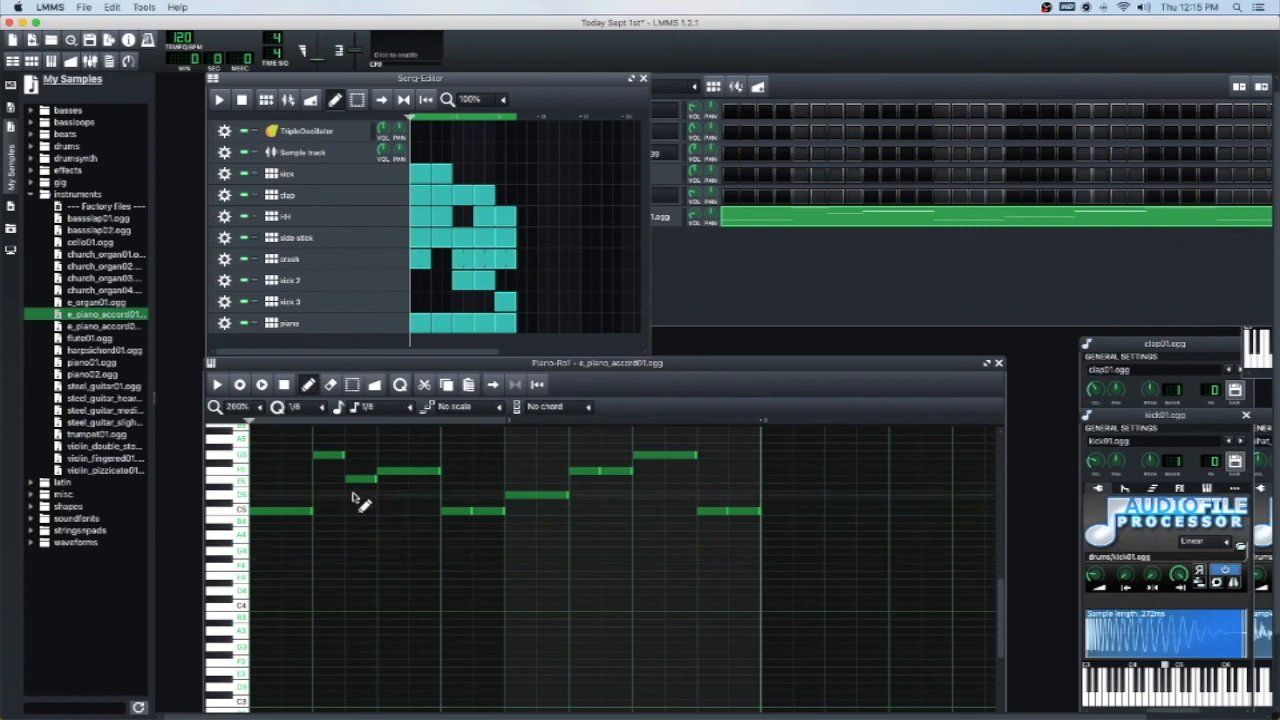
- Delete the G5 and E5 eighths from the first bar's second beat and start playing the song
right_click(330, 456)
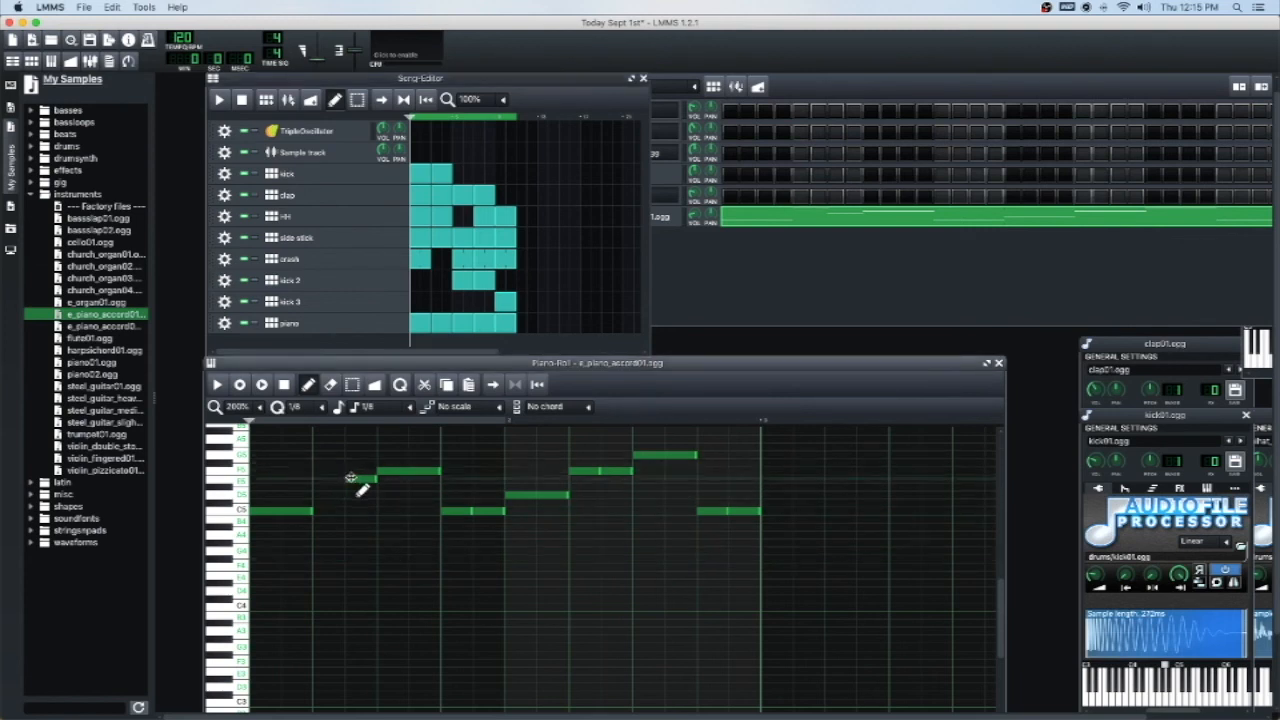
right_click(361, 478)
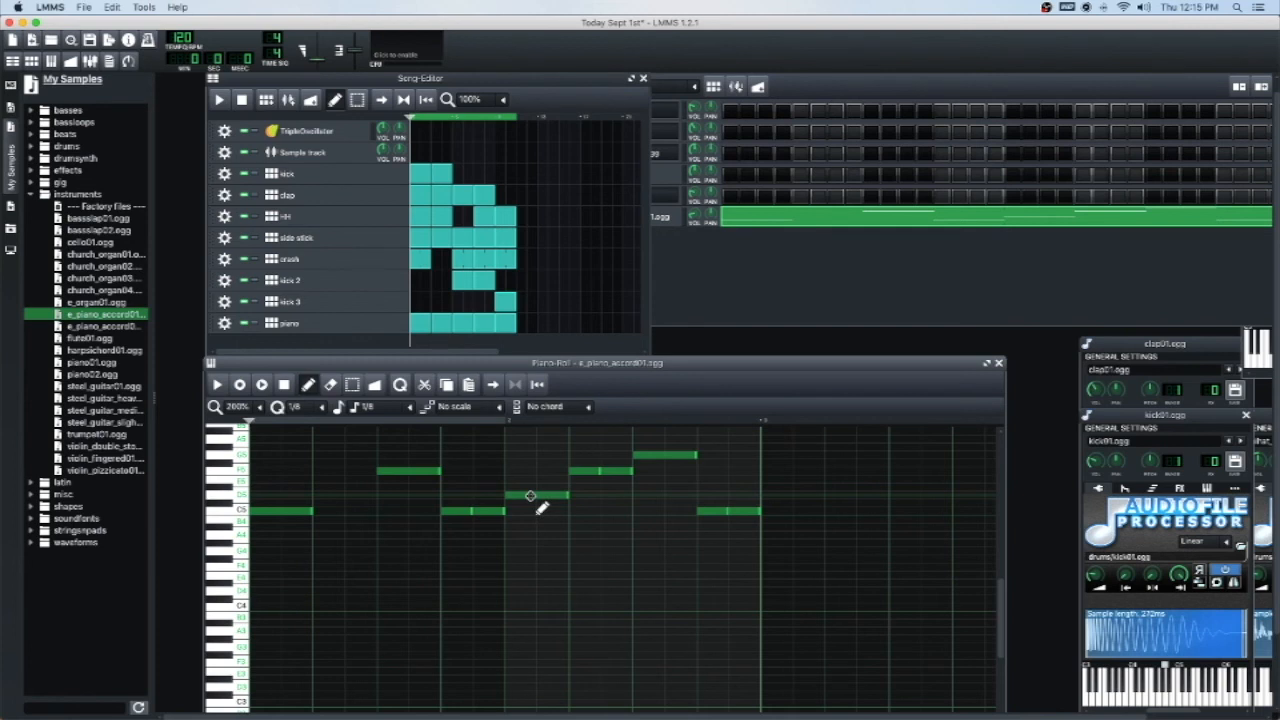
click(219, 100)
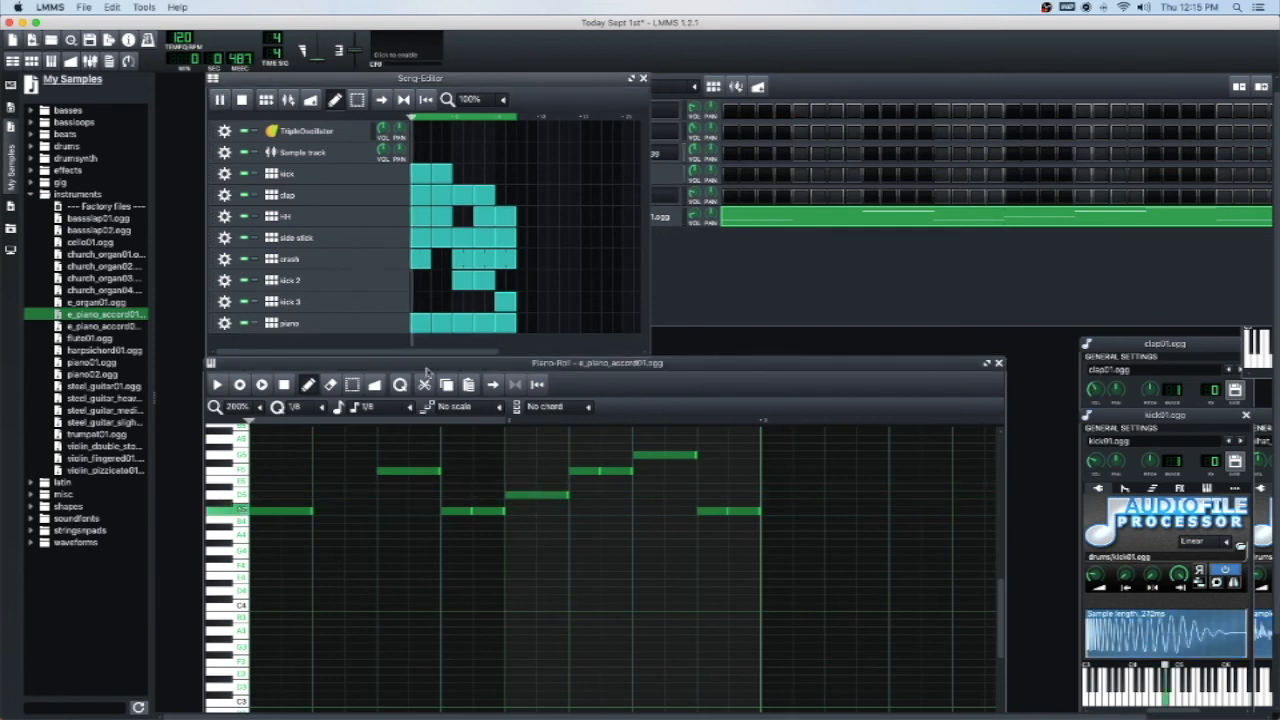
- Delete the second bar's opening D5, and lengthen the first bar's opening C5 to a half note and its last C5 eighth to a quarter
right_click(553, 495)
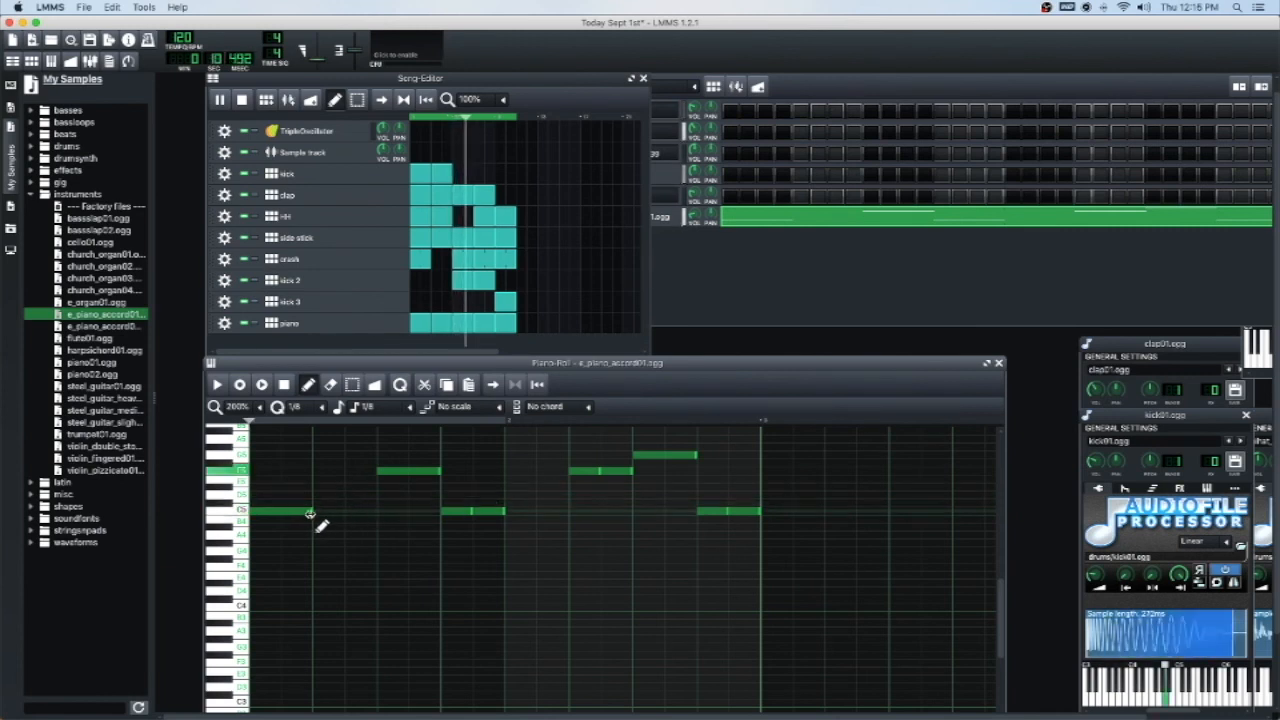
drag(310, 514, 392, 530)
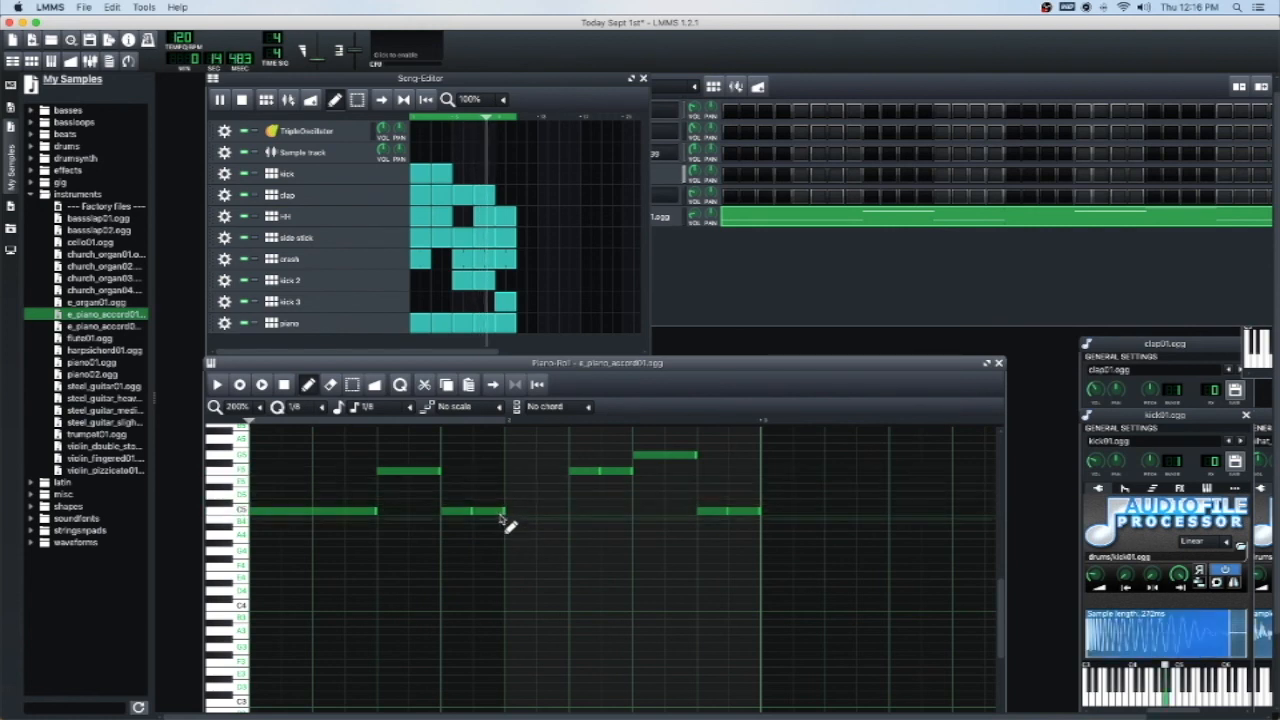
drag(500, 517, 566, 526)
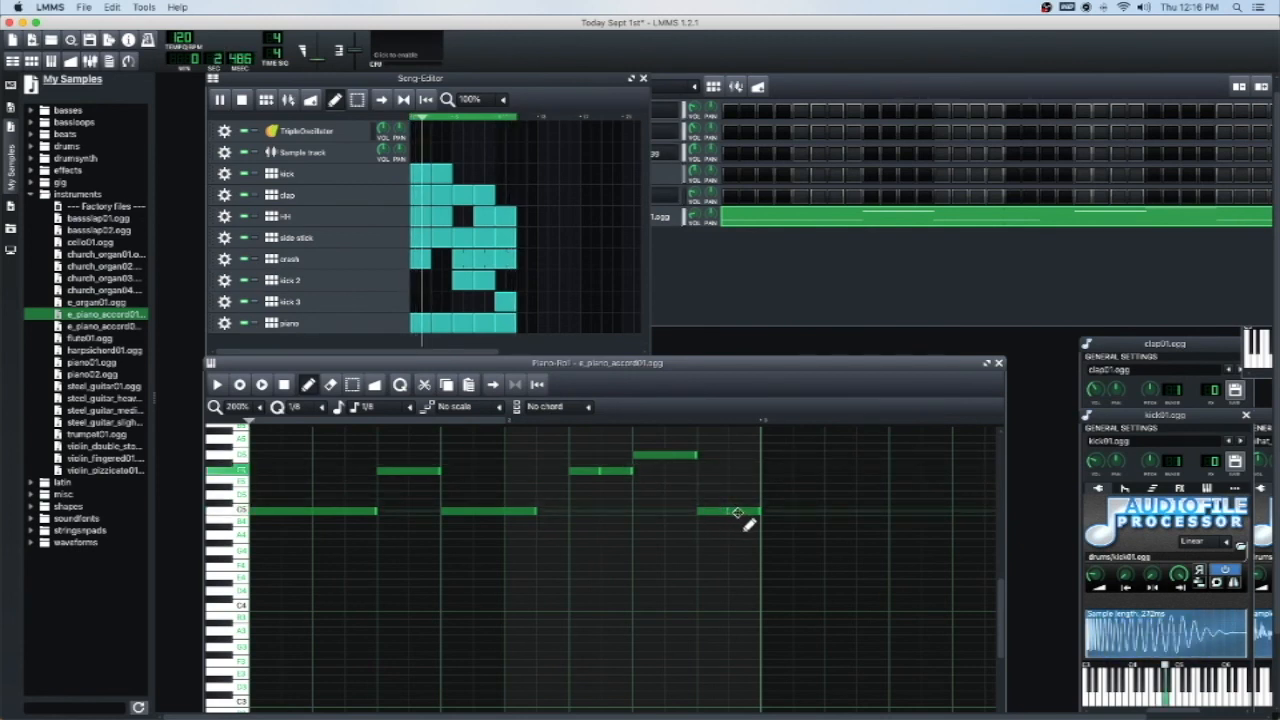
- Delete the second bar's G5, lengthen its second F5 eighth up to the following C5, and stop playback
right_click(684, 456)
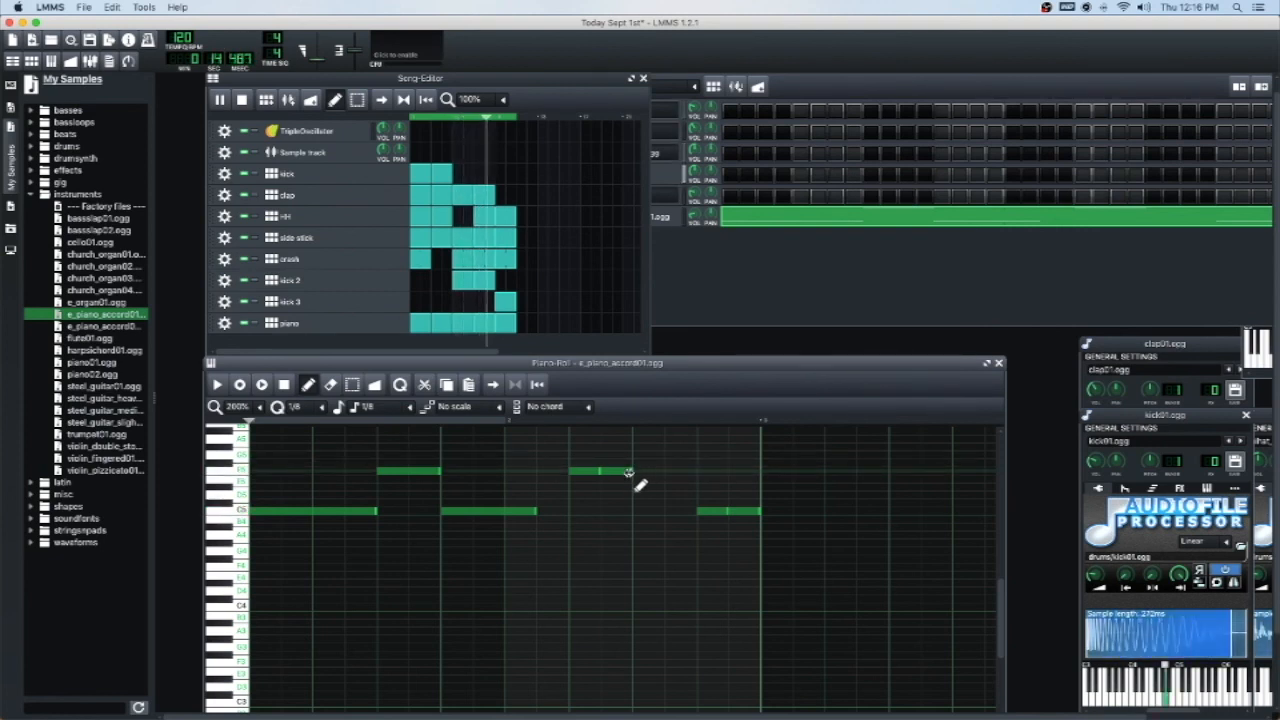
drag(628, 472, 697, 472)
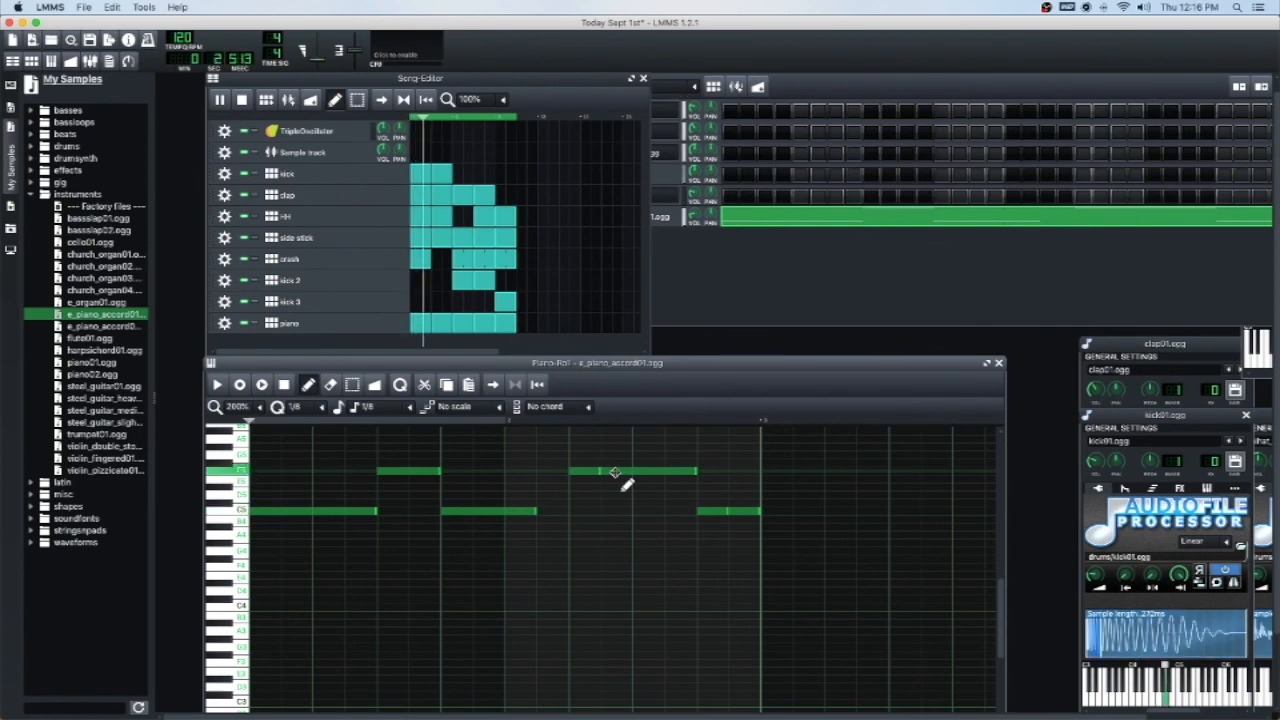
key(space)
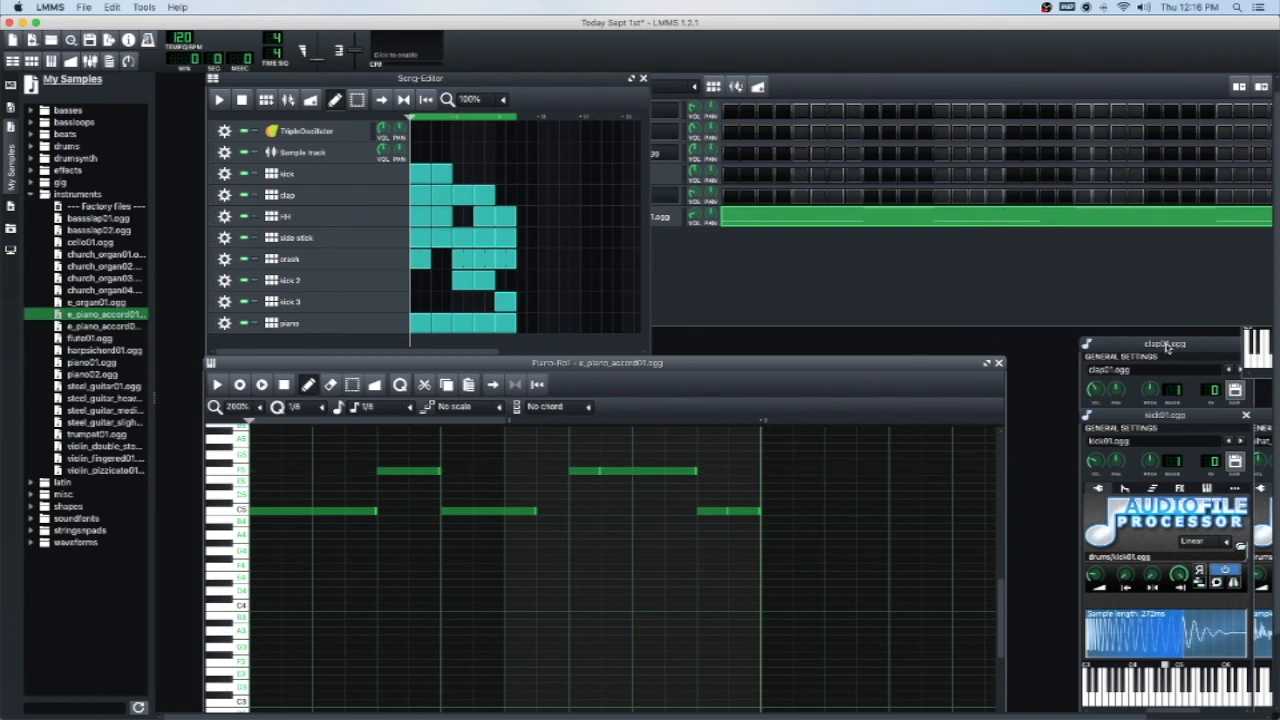
- Move the clap01.ogg instrument window away from the stacked kick01.ogg window
drag(1166, 344, 1105, 368)
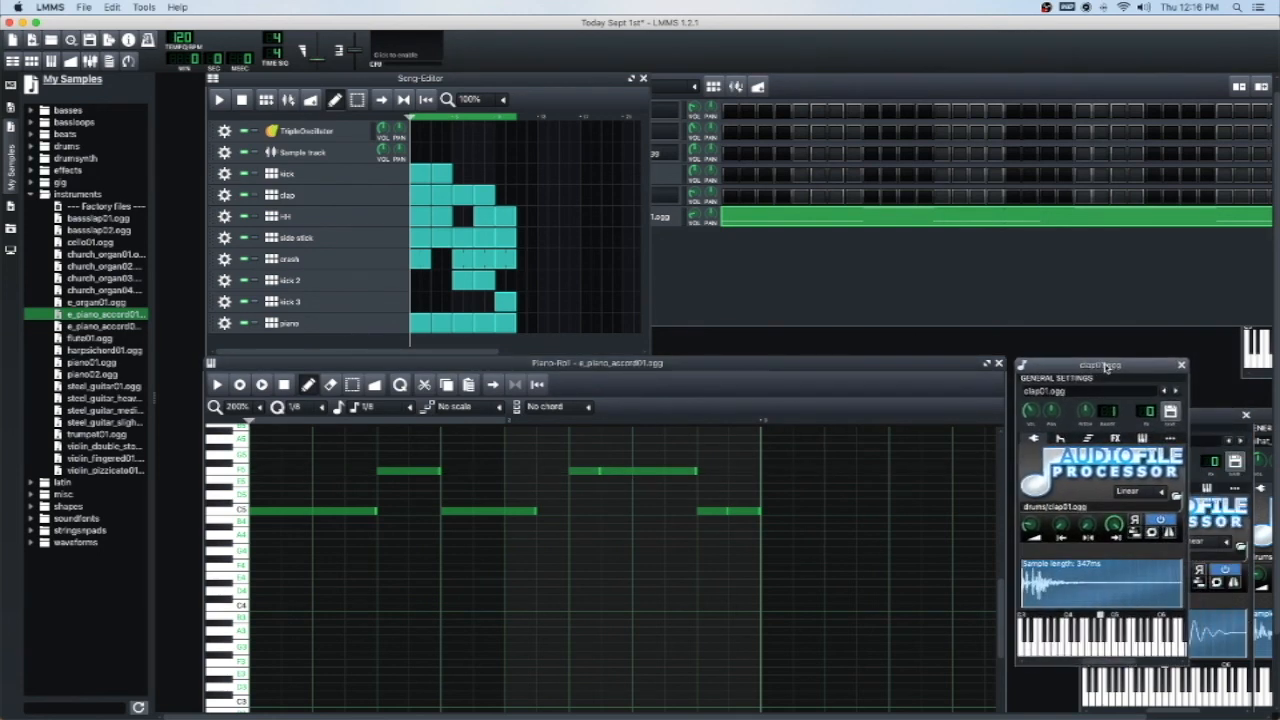